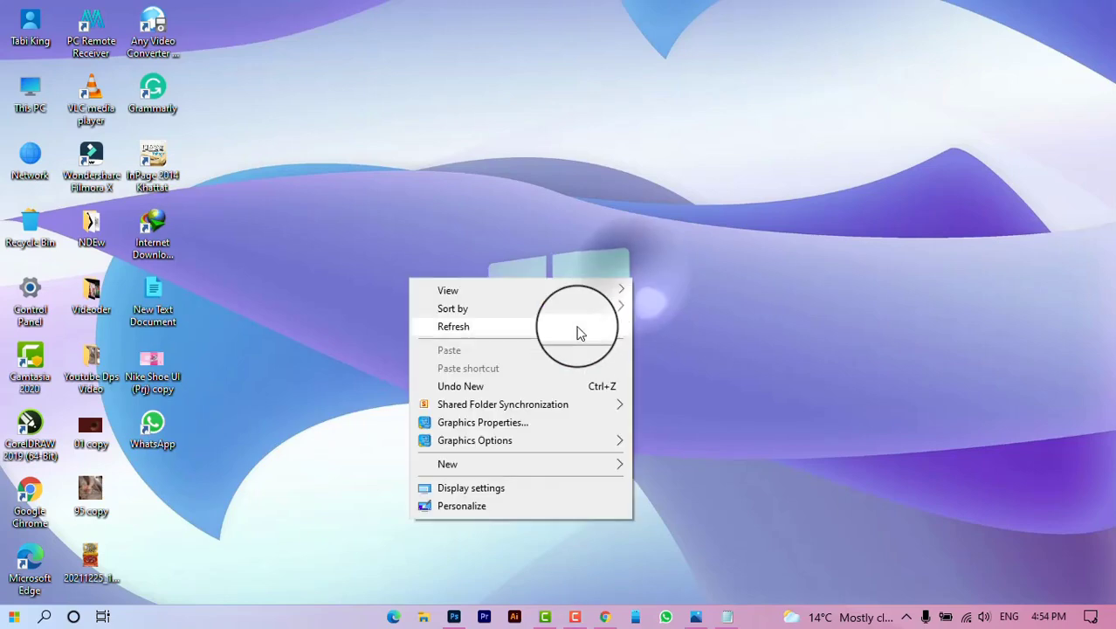
click(581, 324)
right_click(568, 297)
click(516, 340)
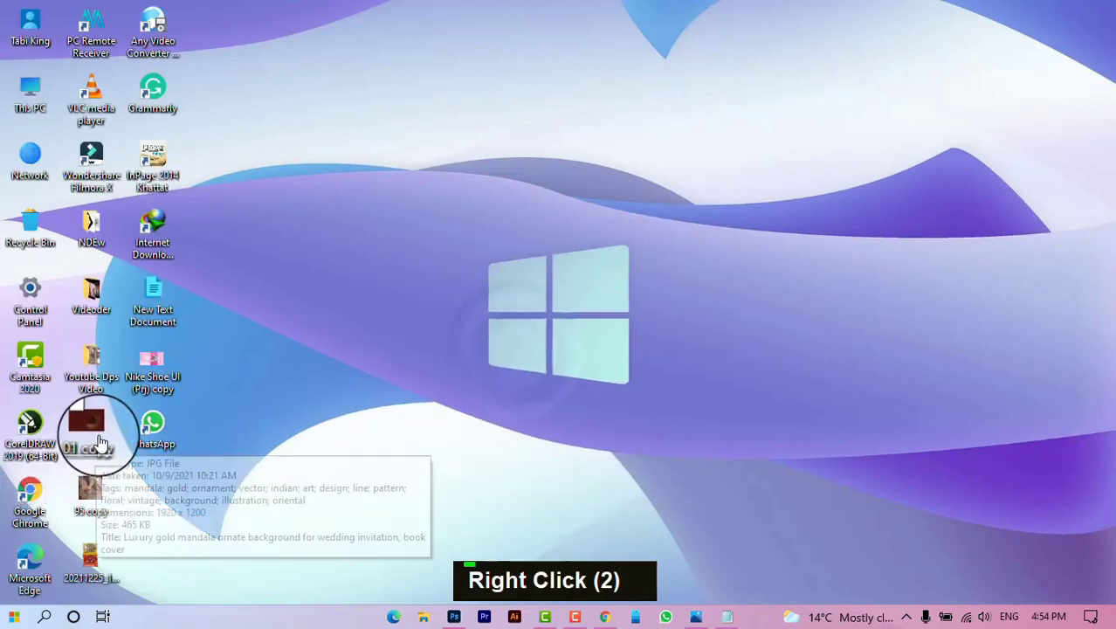
Step: Preview the 01 copy image from the desktop in Photos and close it
double_click(93, 430)
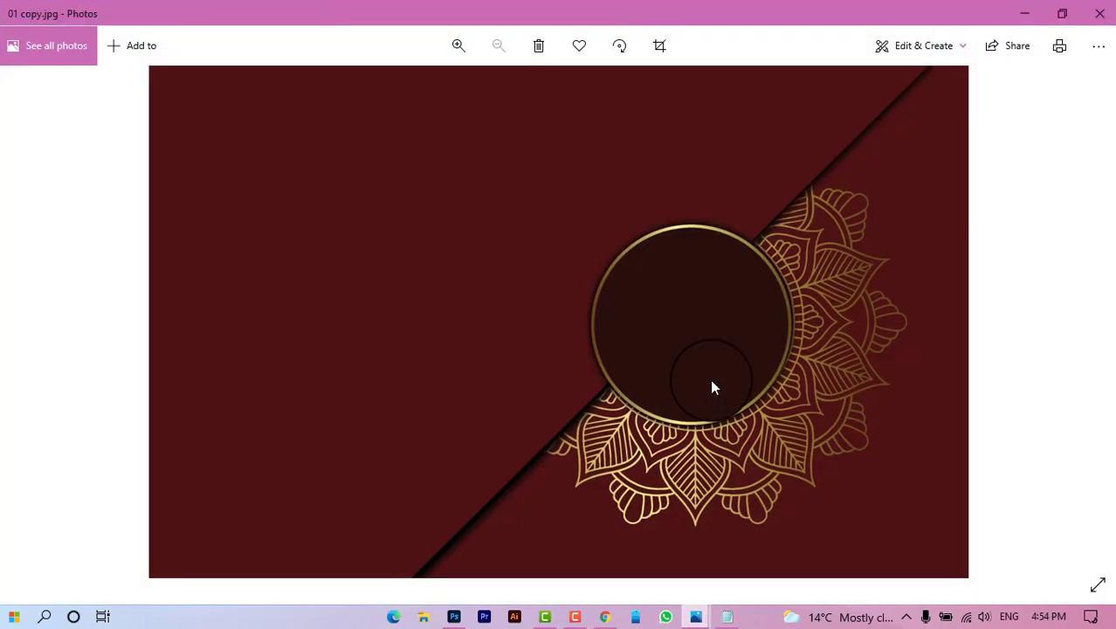
scroll(669, 367, up, 1)
scroll(668, 365, down, 1)
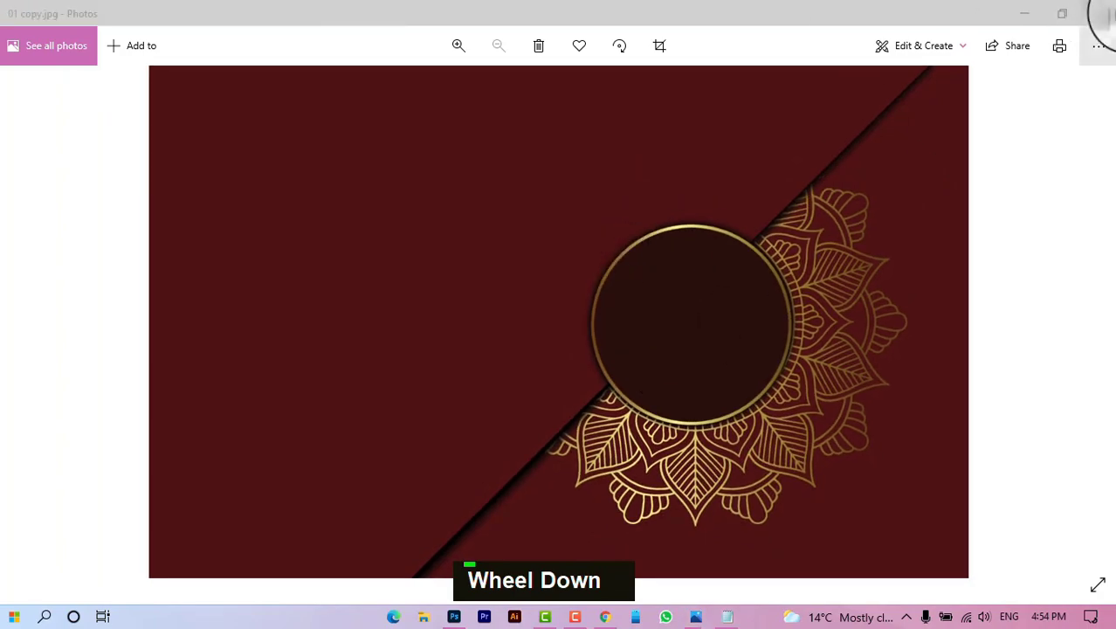
click(1104, 16)
Step: Open the 01 copy image from the desktop in Photoshop
drag(92, 445, 523, 360)
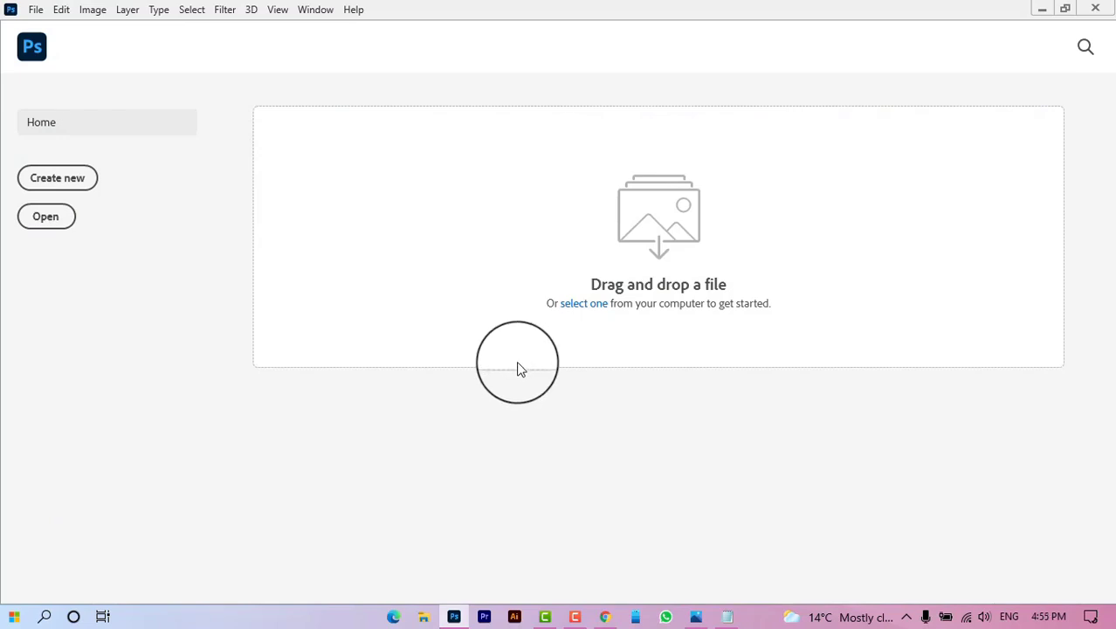
drag(517, 367, 518, 361)
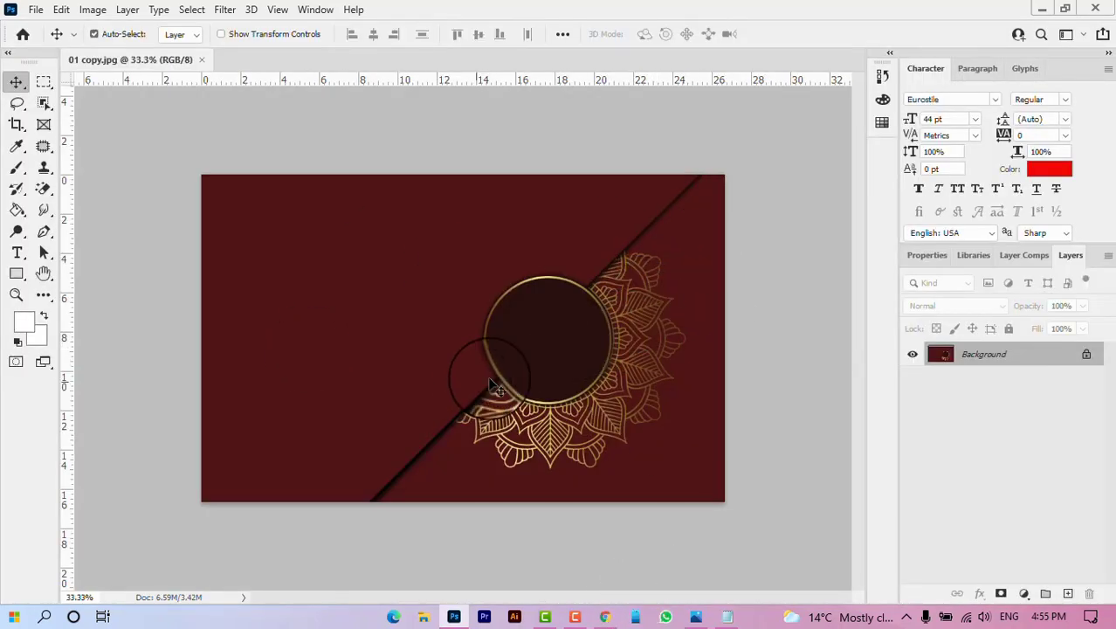
scroll(524, 367, up, 3)
drag(490, 357, 437, 354)
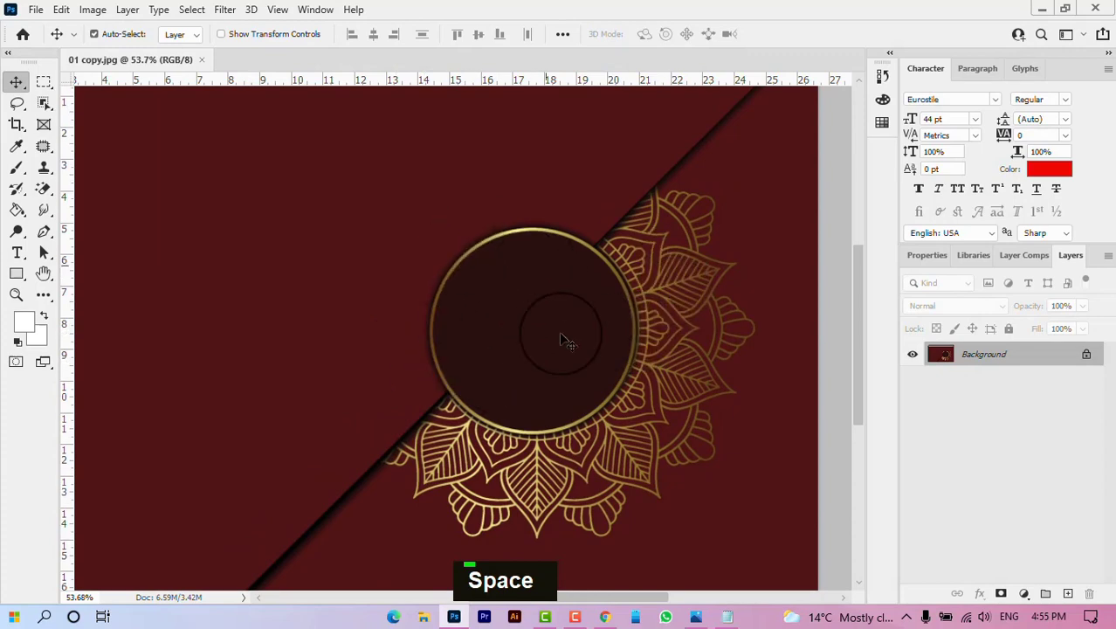
Step: Switch to the New Text Document in Notepad and copy the heading "Al Quran Academy"
click(1044, 10)
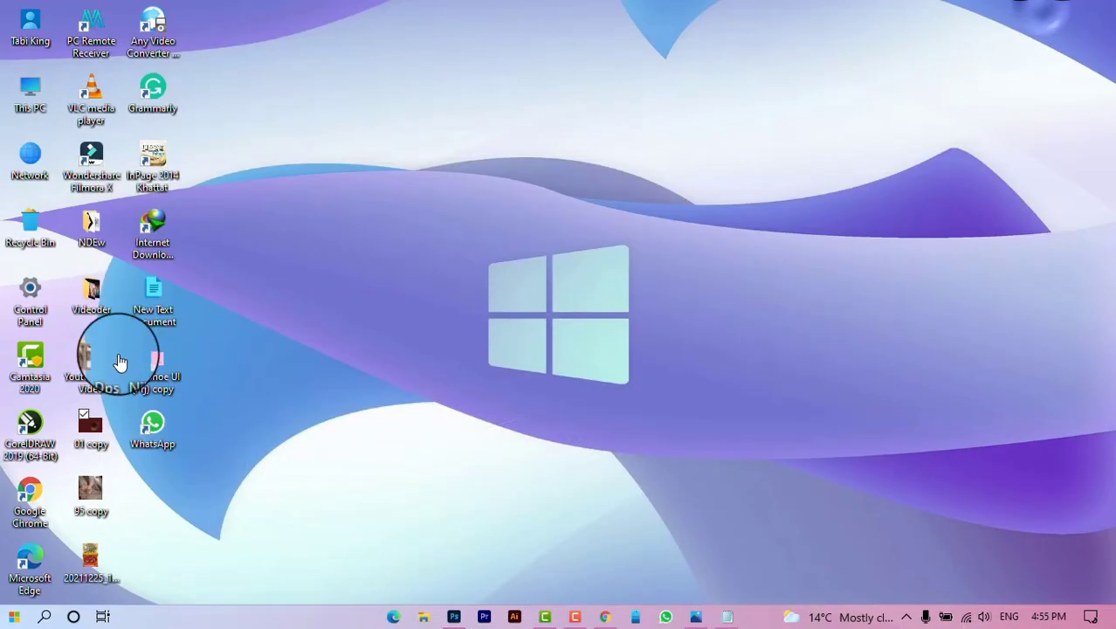
click(727, 618)
drag(186, 131, 117, 112)
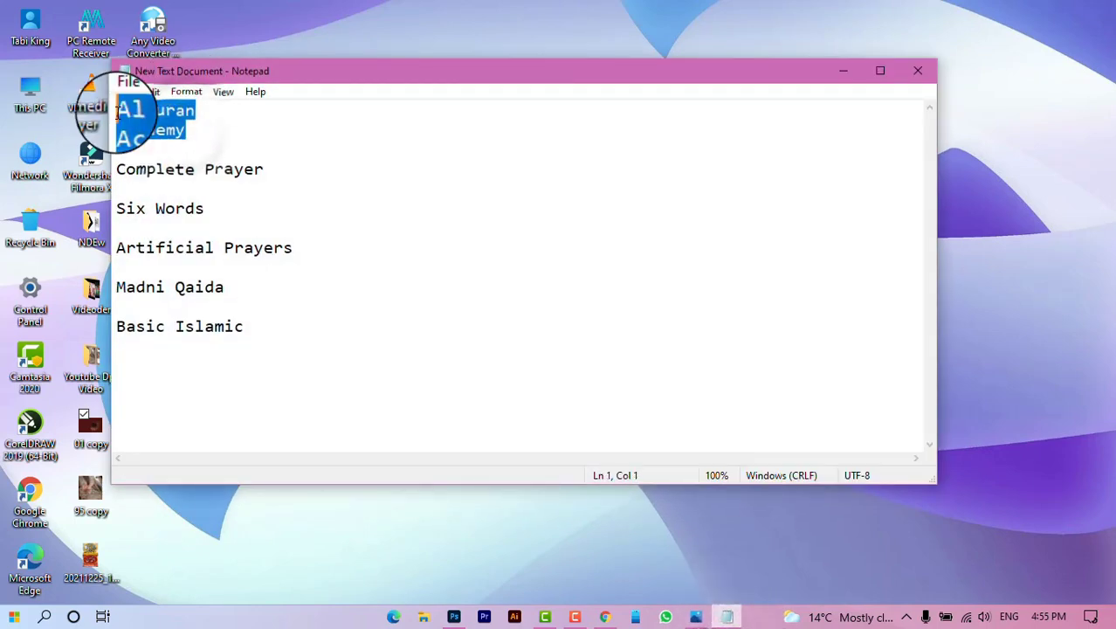
key(ctrl+c)
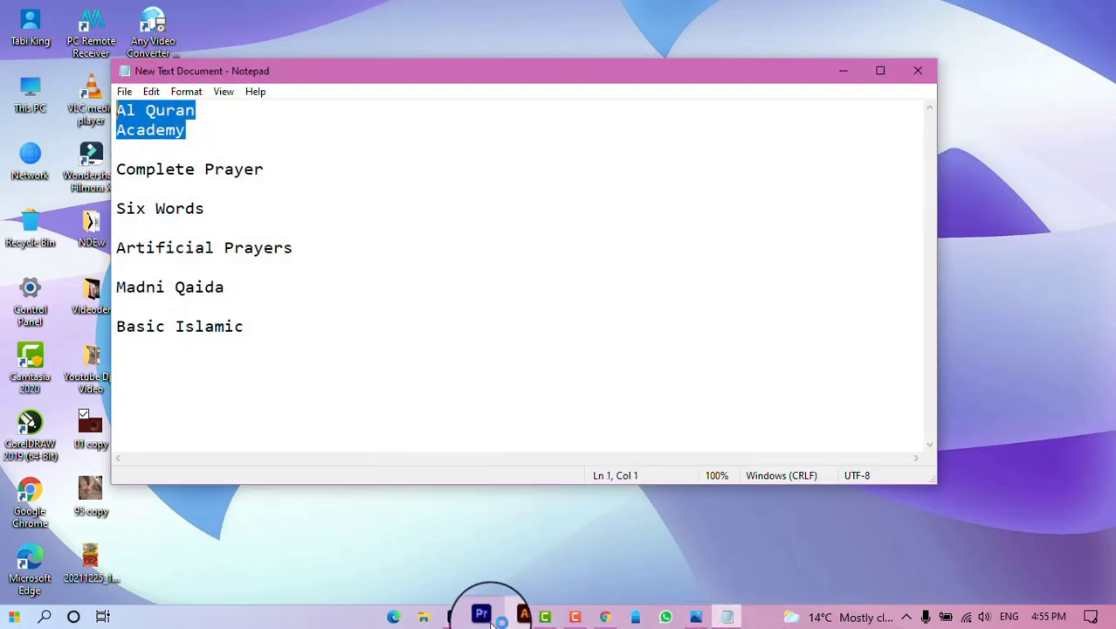
Step: Switch back to Photoshop and add the copied text "Al Quran Academy" as two lines of horizontal type
click(454, 616)
right_click(454, 616)
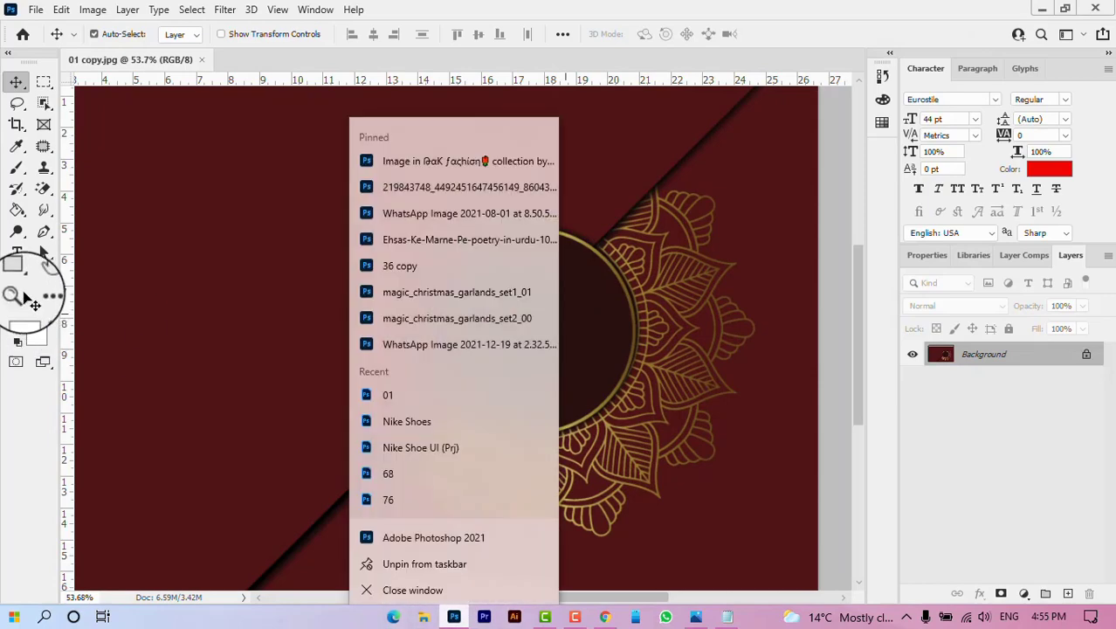
click(25, 262)
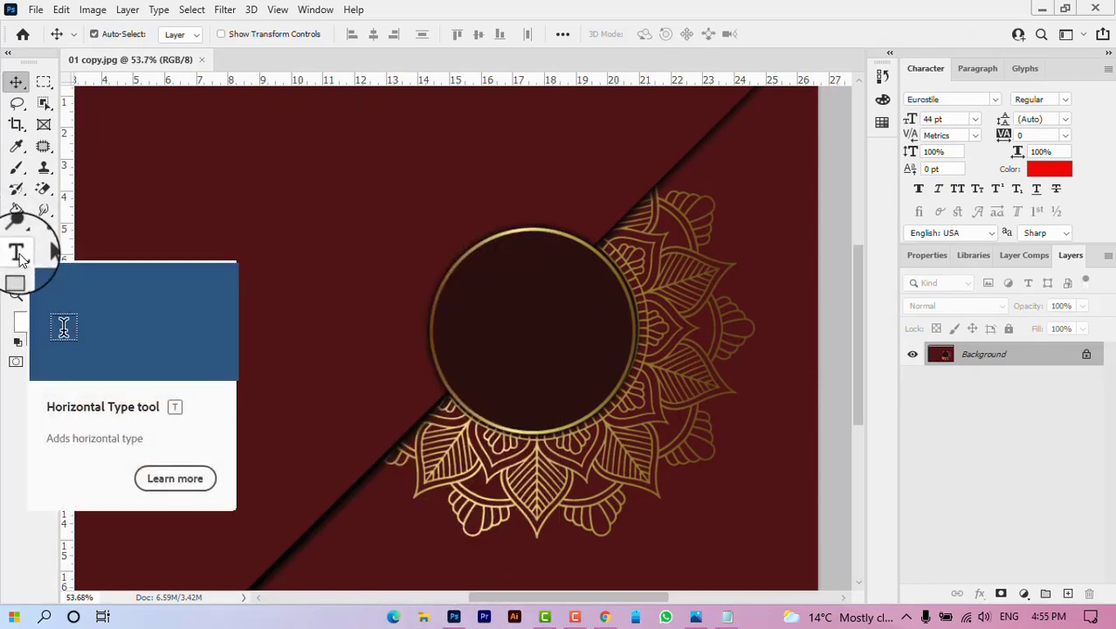
click(21, 256)
click(102, 252)
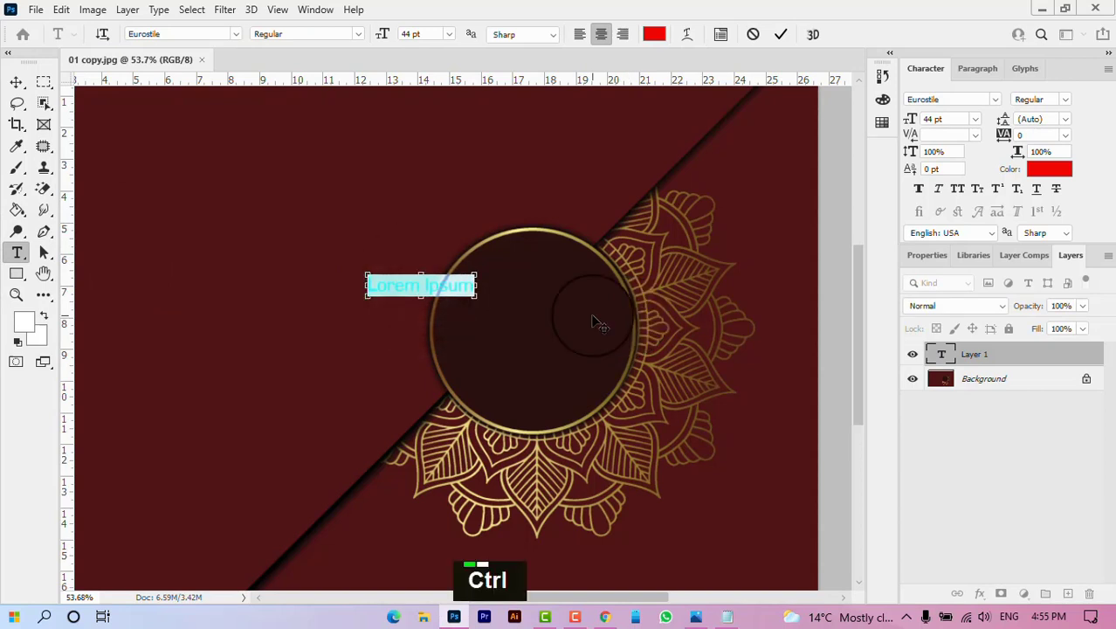
text(Al Quran Academy)
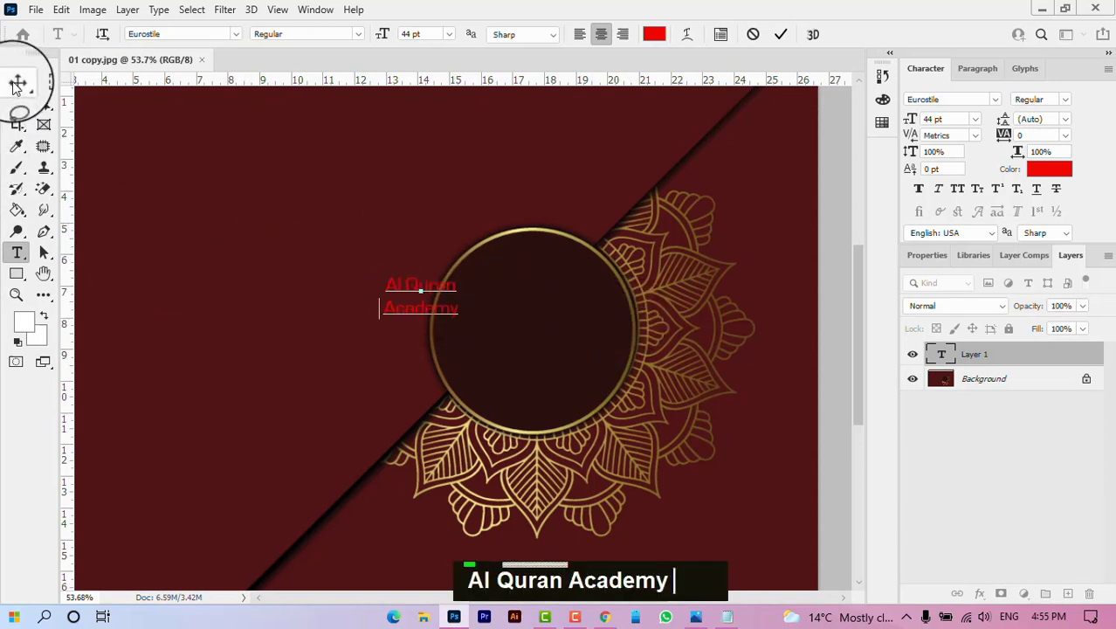
Step: Move the Al Quran Academy text into the gold-rimmed circle and scale it to about 218% to fill it
click(16, 84)
drag(423, 288, 612, 282)
key(ctrl)
key(ctrl+t)
click(804, 33)
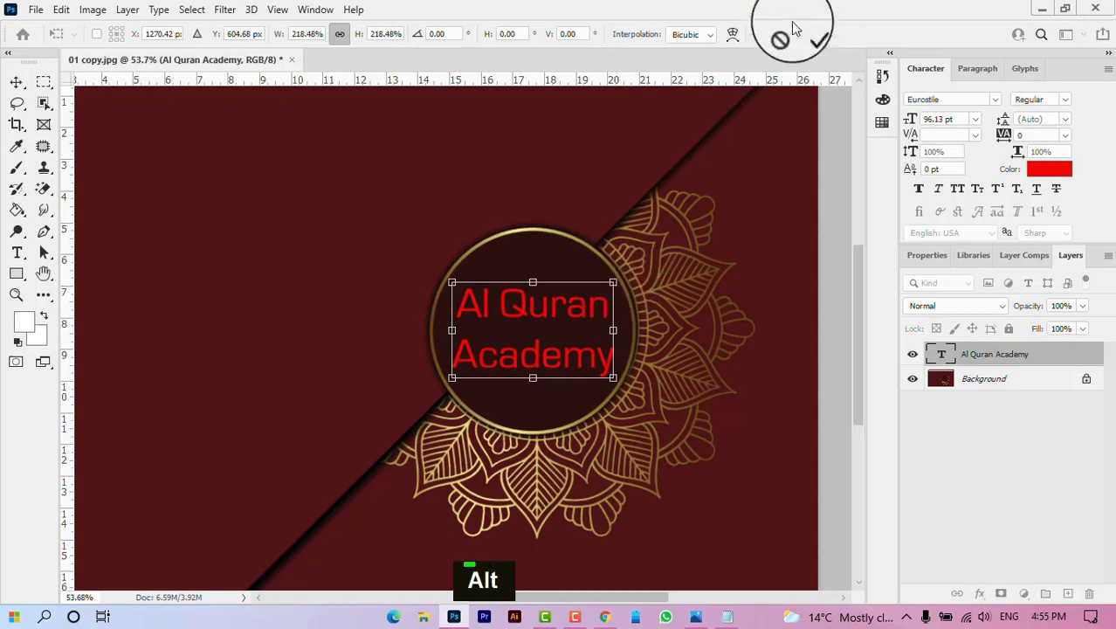
Step: Try Roboto typefaces on the Al Quran Academy text
click(951, 99)
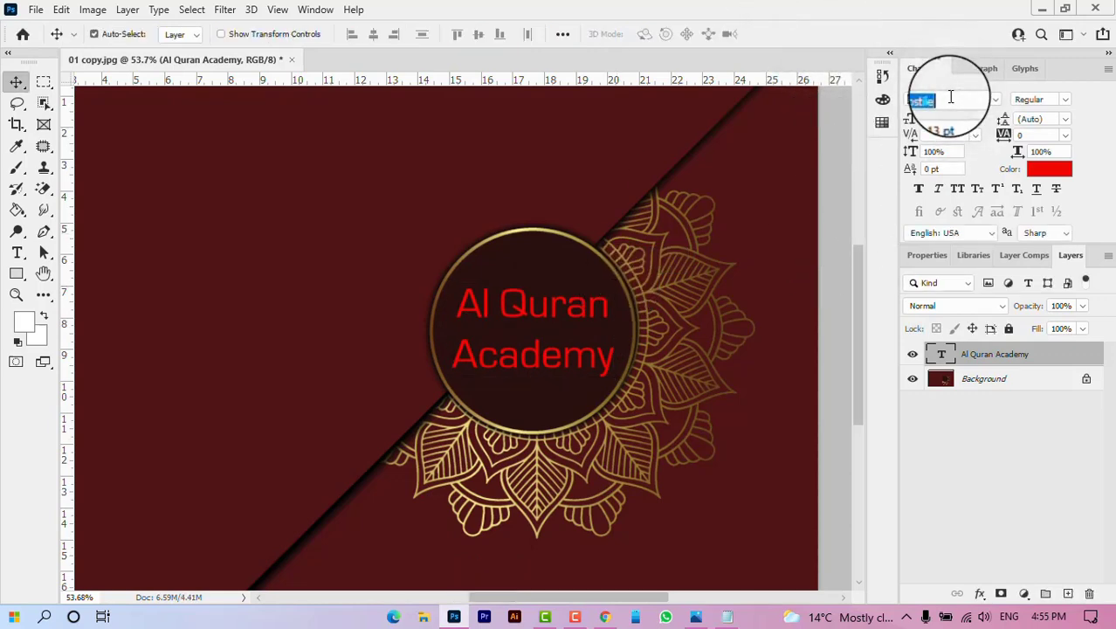
text(ro)
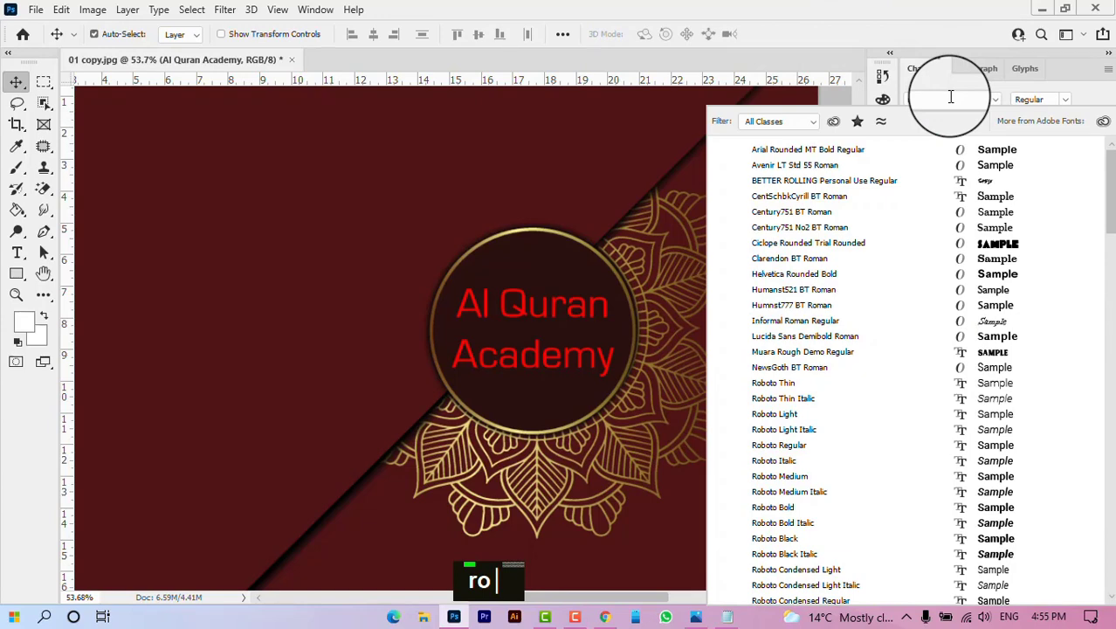
text(b)
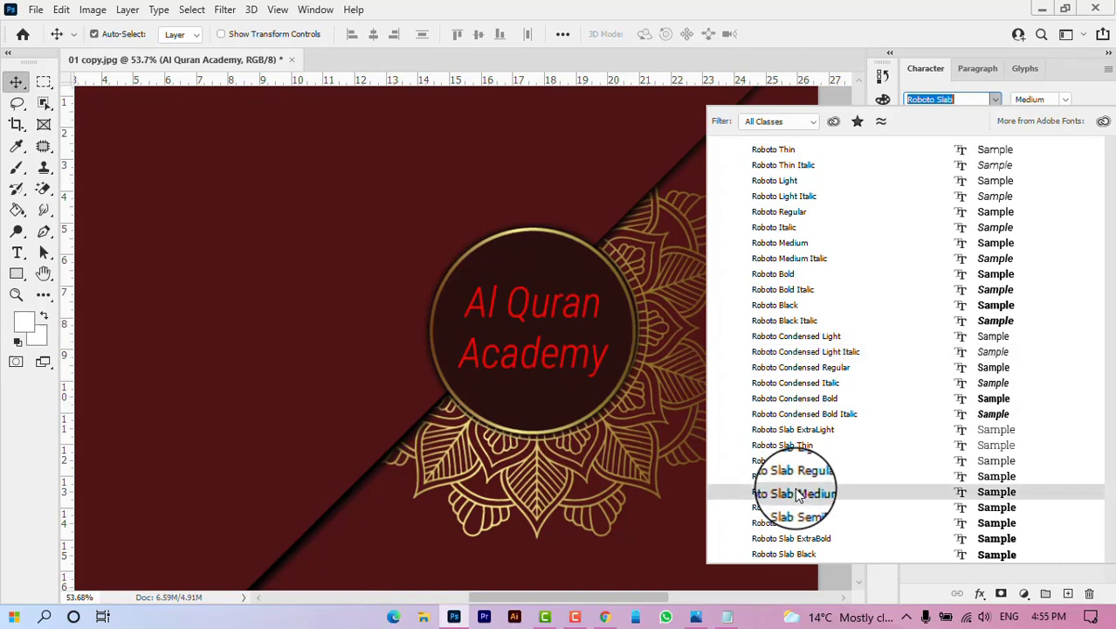
key(Escape)
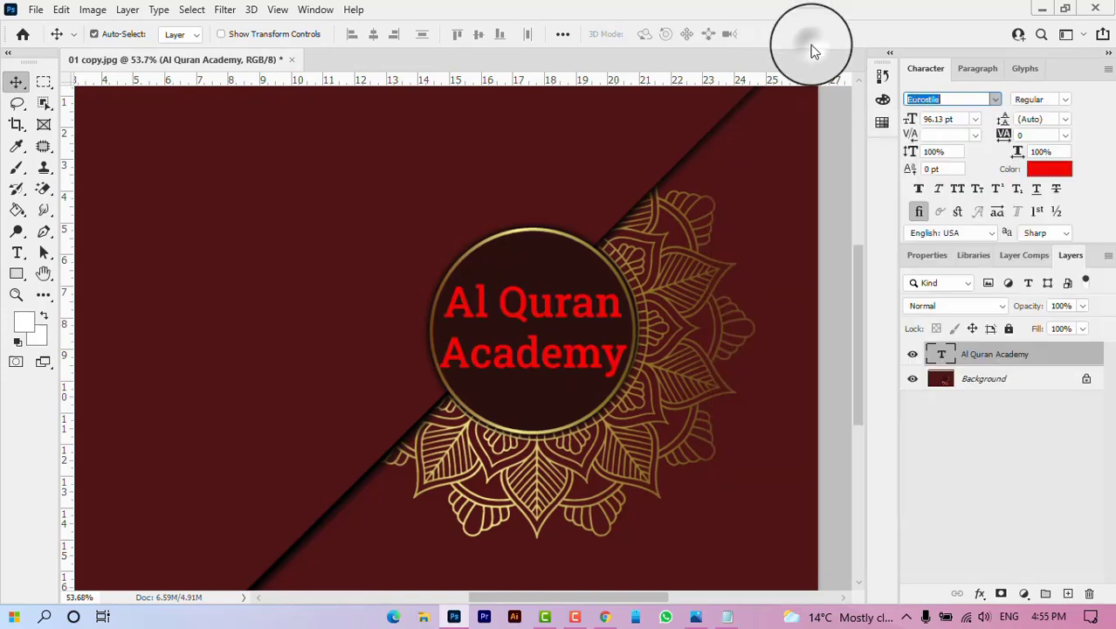
click(930, 98)
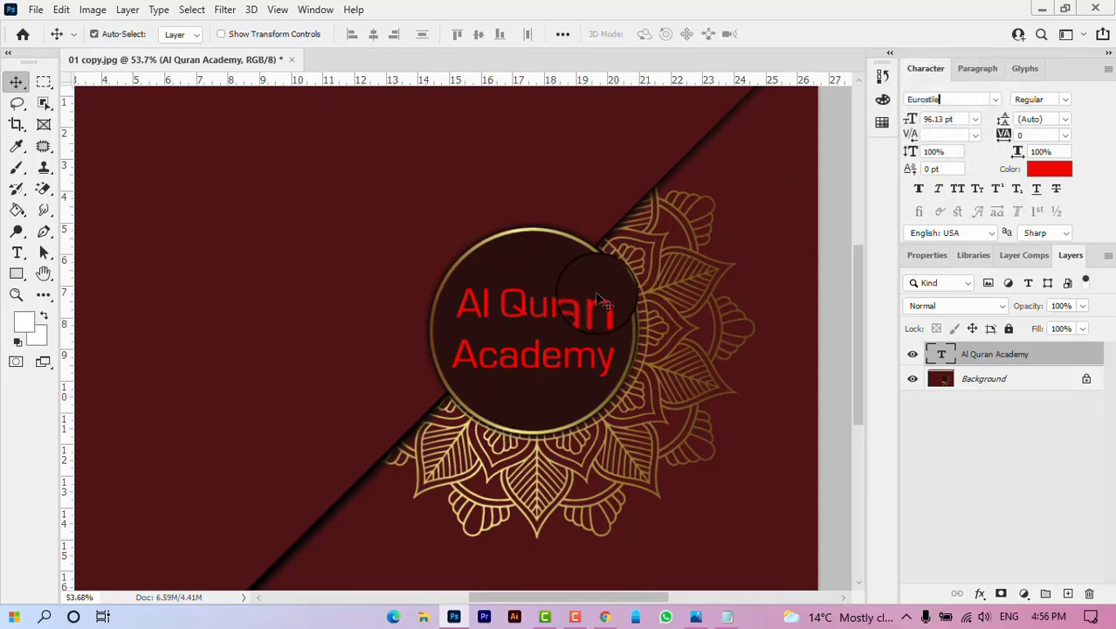
Step: Set the color of the Al Quran Academy text to white (ffffff)
click(1049, 168)
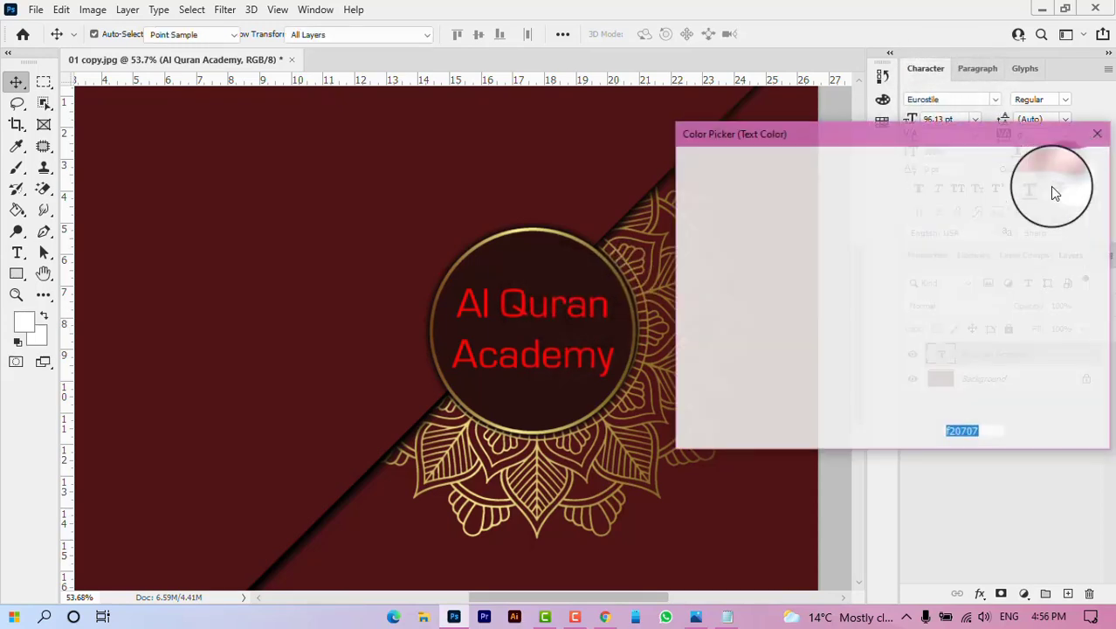
drag(772, 204, 662, 149)
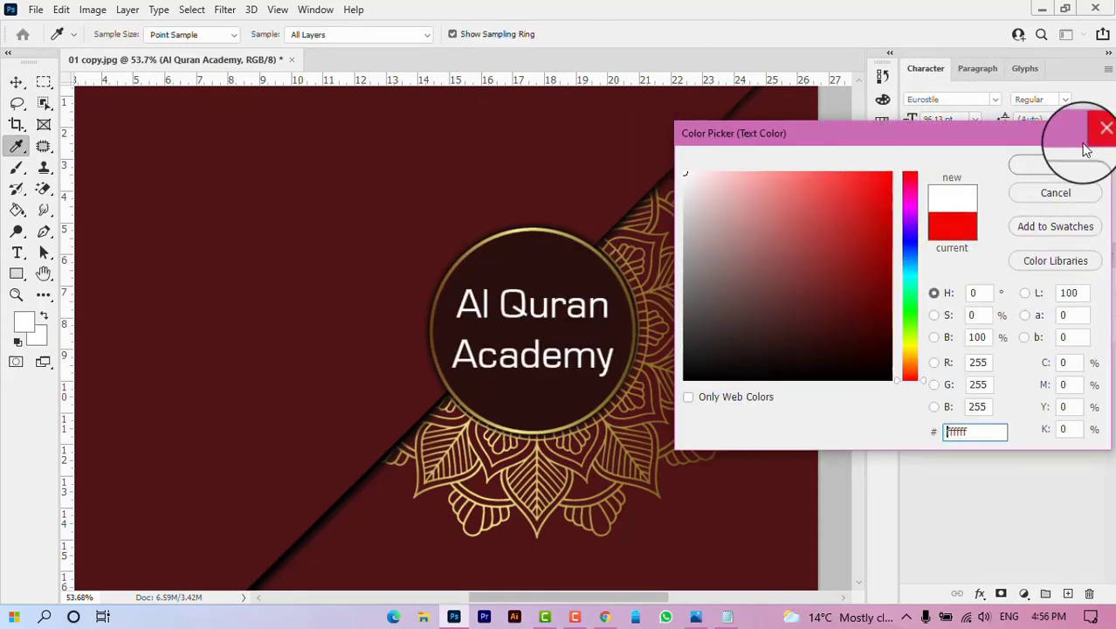
click(1074, 167)
Step: Open the blending options of the Al Quran Academy layer and keep the dialog clear of the text
right_click(1033, 353)
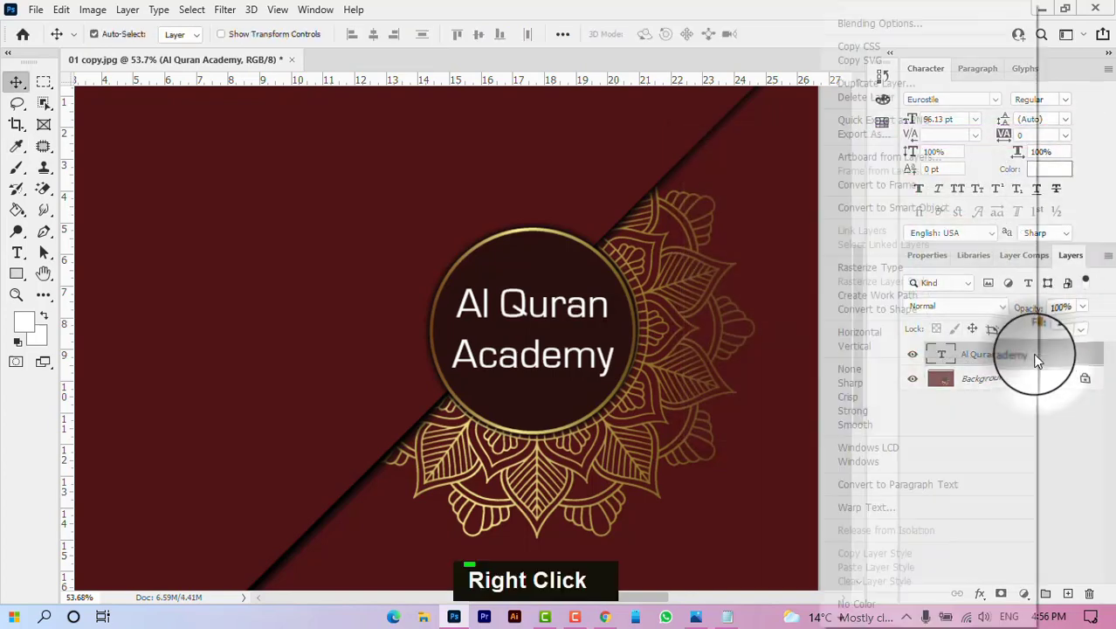
click(903, 25)
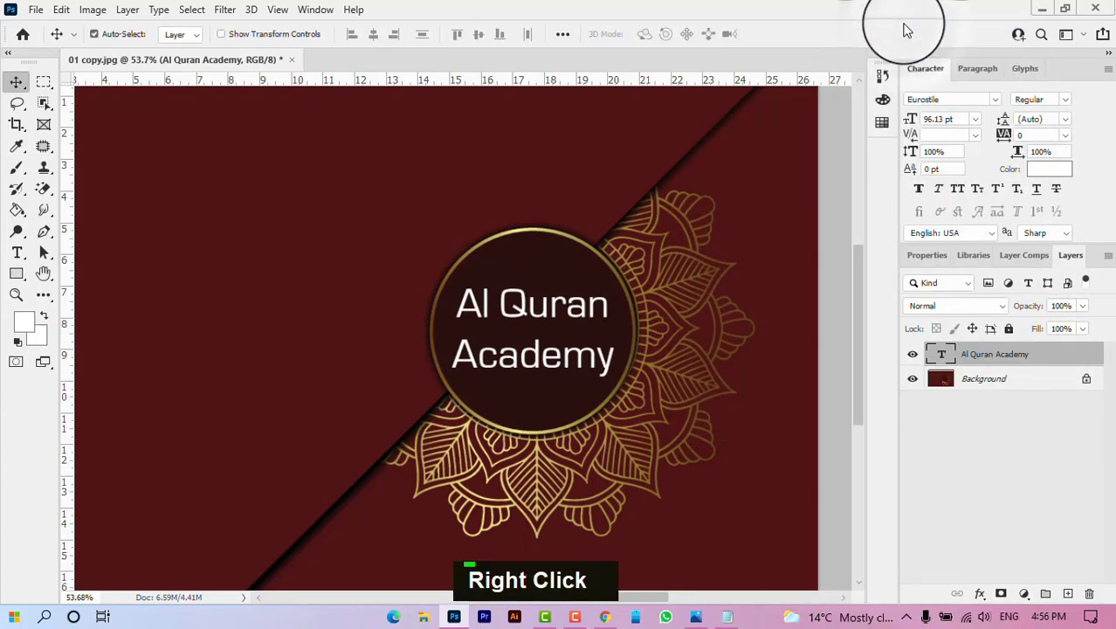
drag(673, 79, 863, 39)
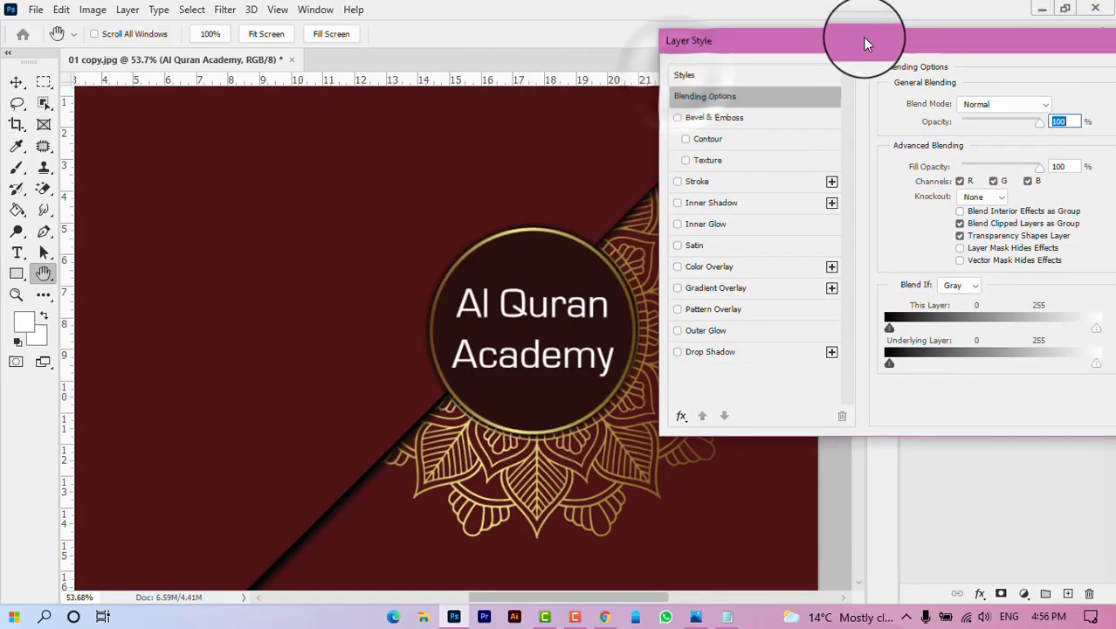
Step: Try a gradient overlay and a color overlay on the Al Quran Academy text
click(713, 289)
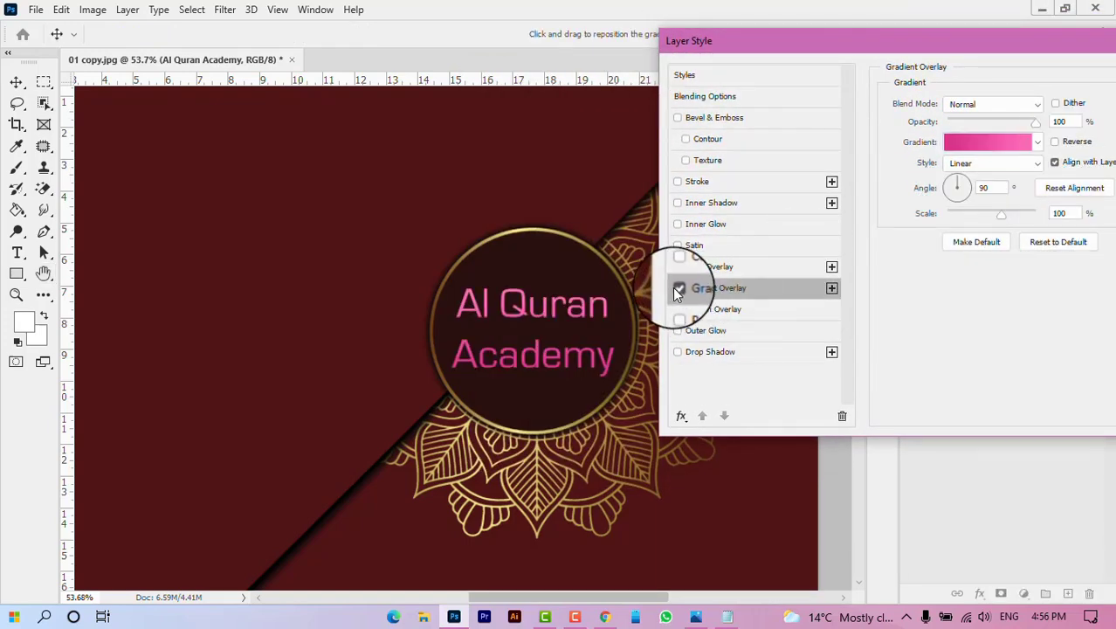
click(678, 288)
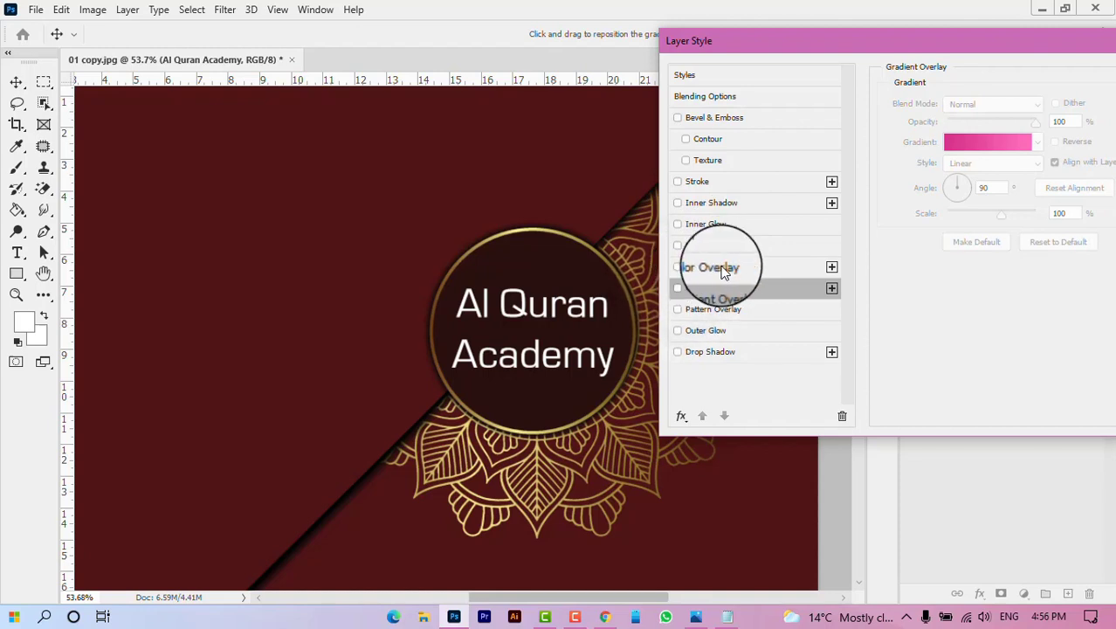
click(725, 273)
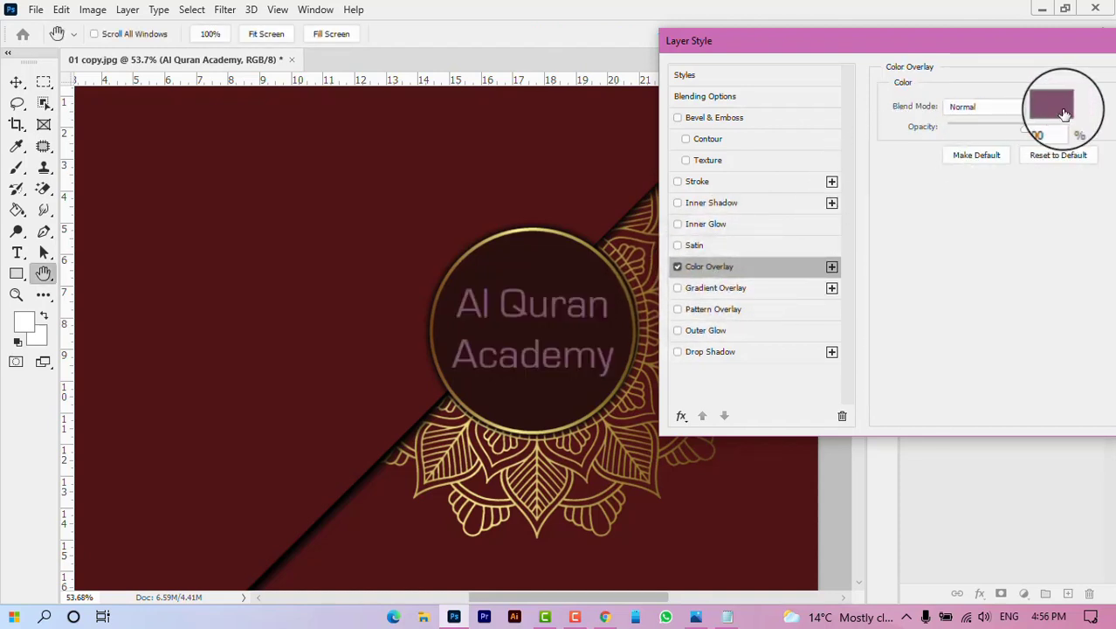
click(678, 266)
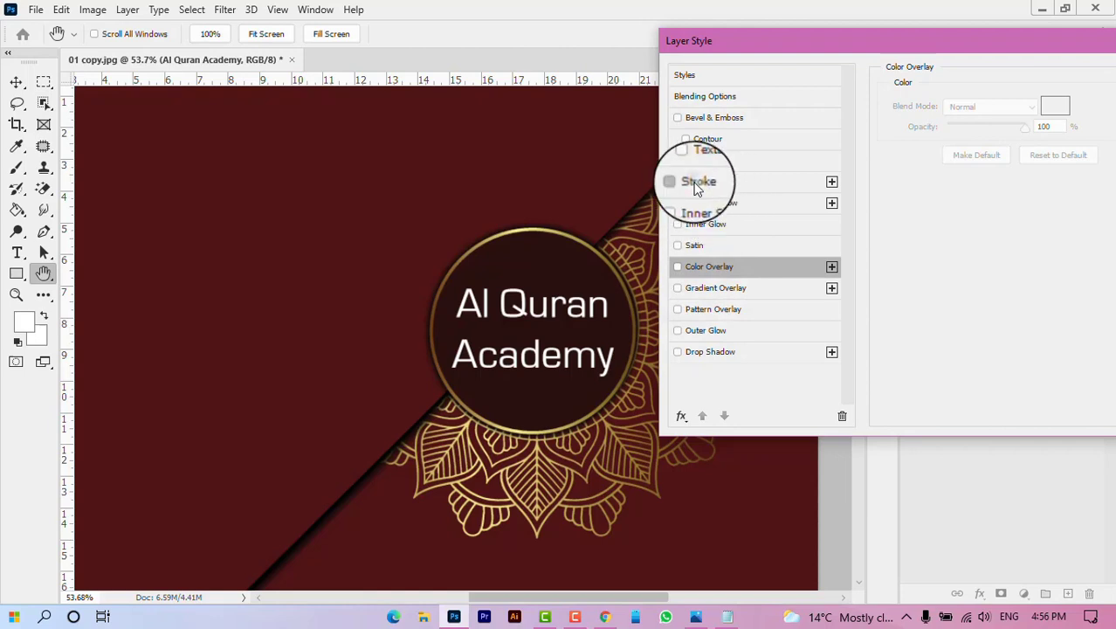
Step: Add a stroke to the Al Quran Academy text with a gradient fill, positioned outside the letters
click(697, 185)
click(964, 201)
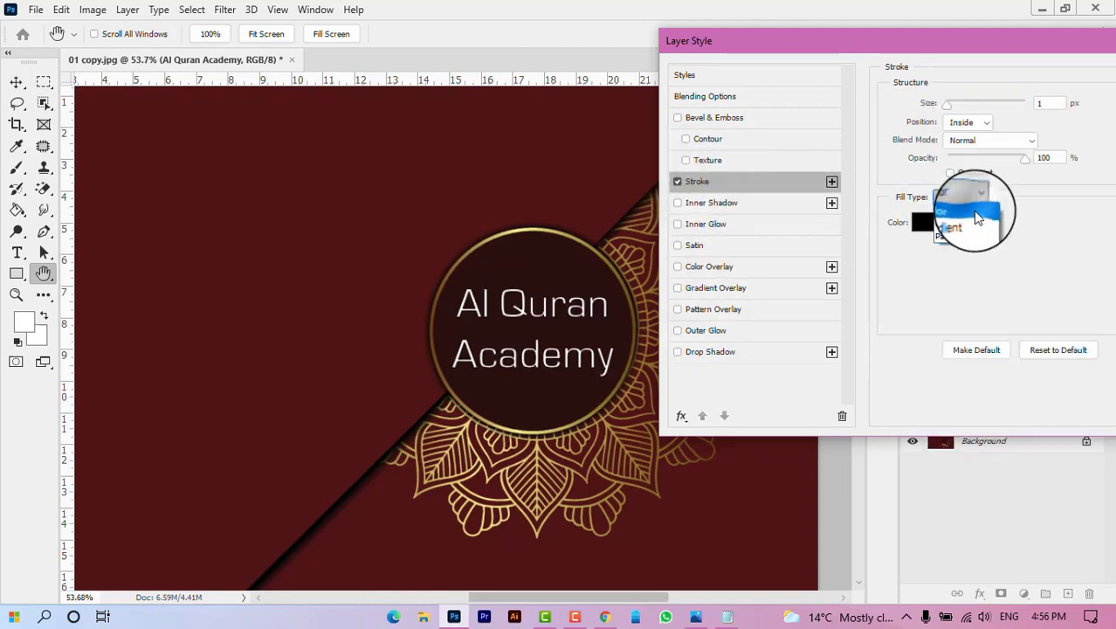
click(971, 214)
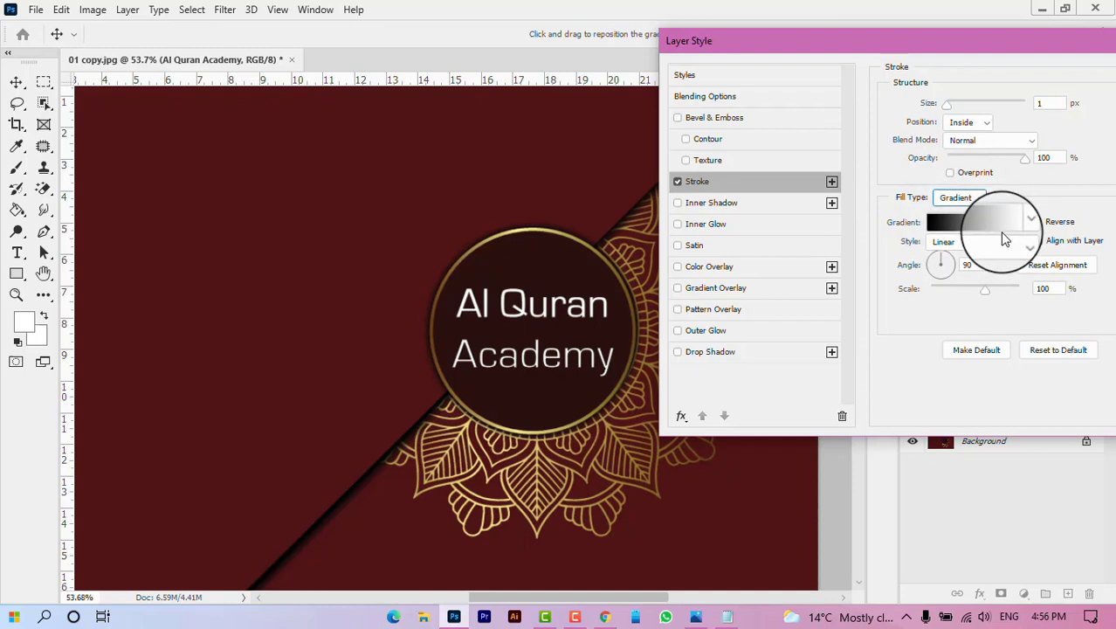
click(961, 122)
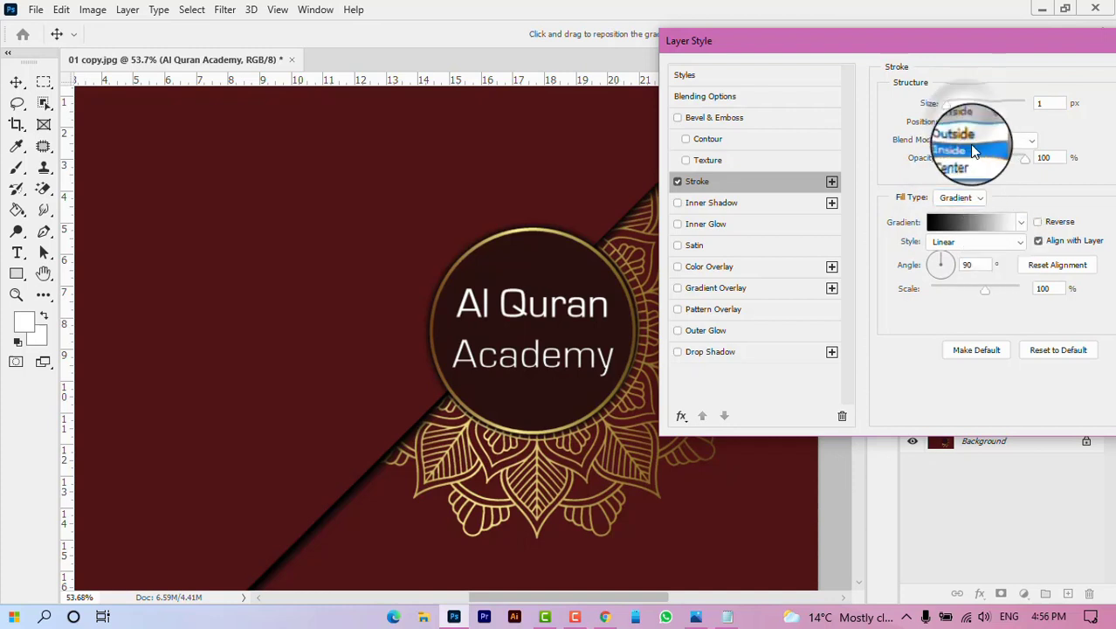
click(966, 138)
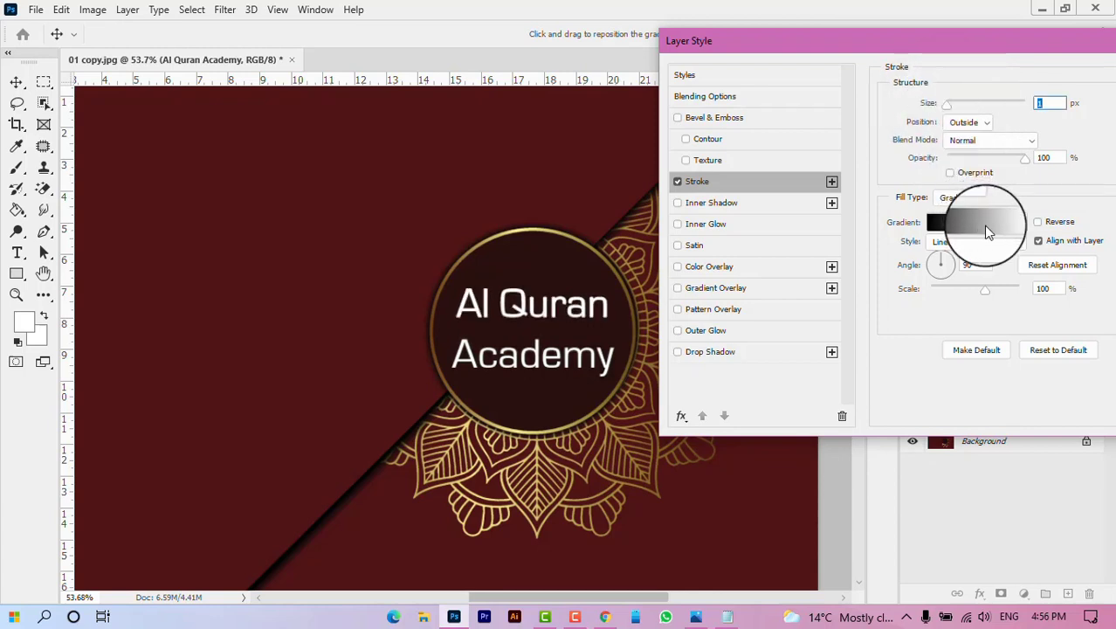
Step: Set the stroke's gradient style to Reflected and choose the black-to-white gradient preset
click(1022, 253)
click(952, 294)
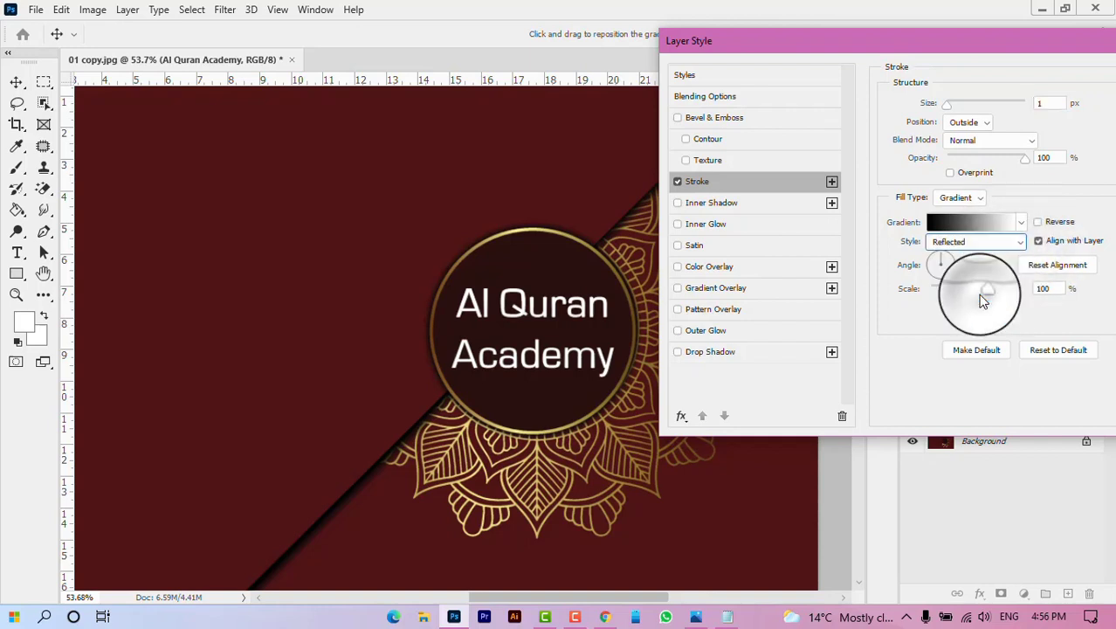
click(1020, 222)
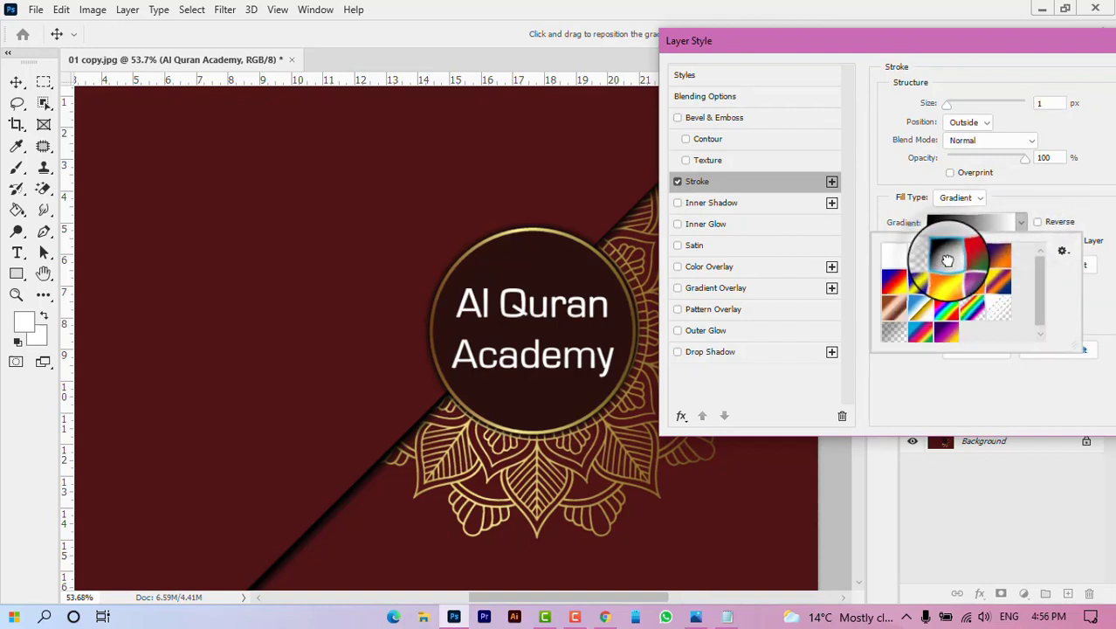
double_click(948, 260)
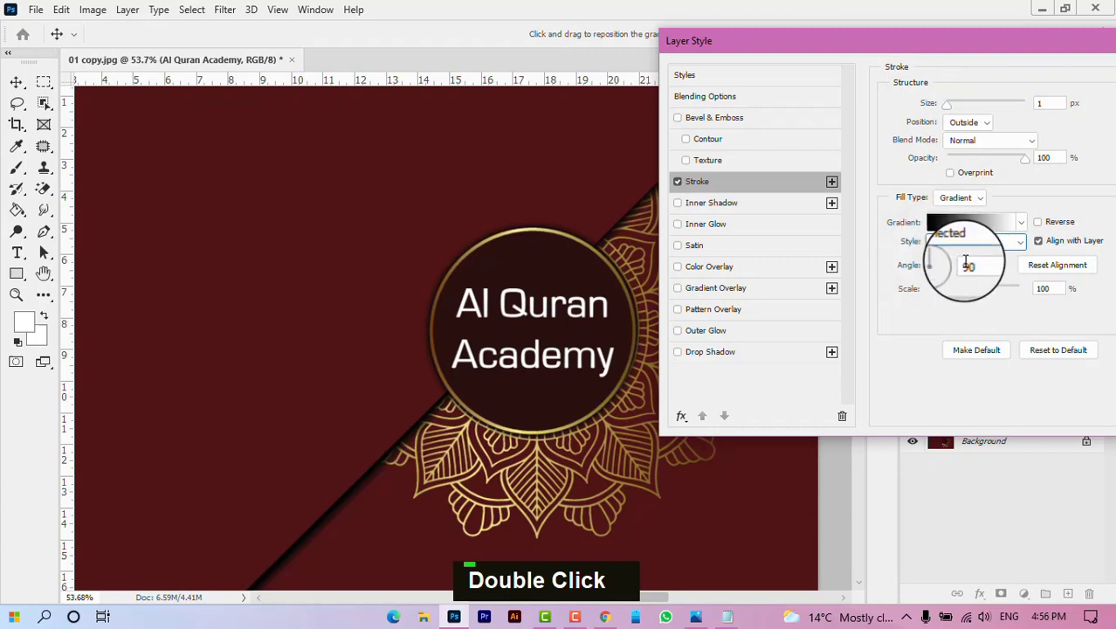
Step: Edit the text stroke's gradient, sampling gold from the mandala for the start stop and dark maroon from the background for the end stop
click(987, 222)
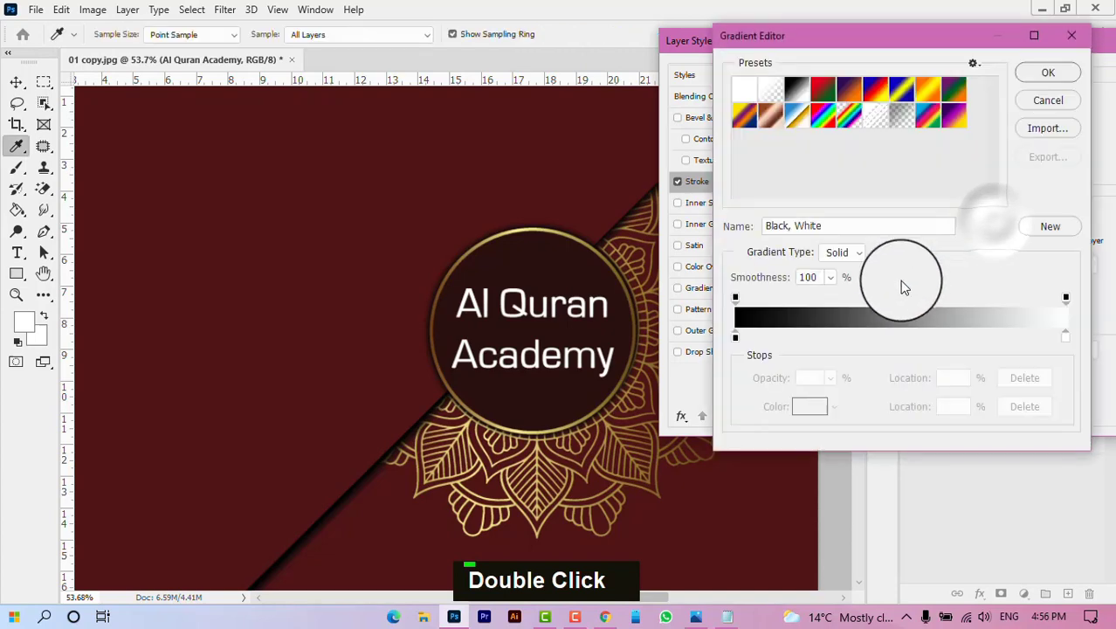
double_click(736, 339)
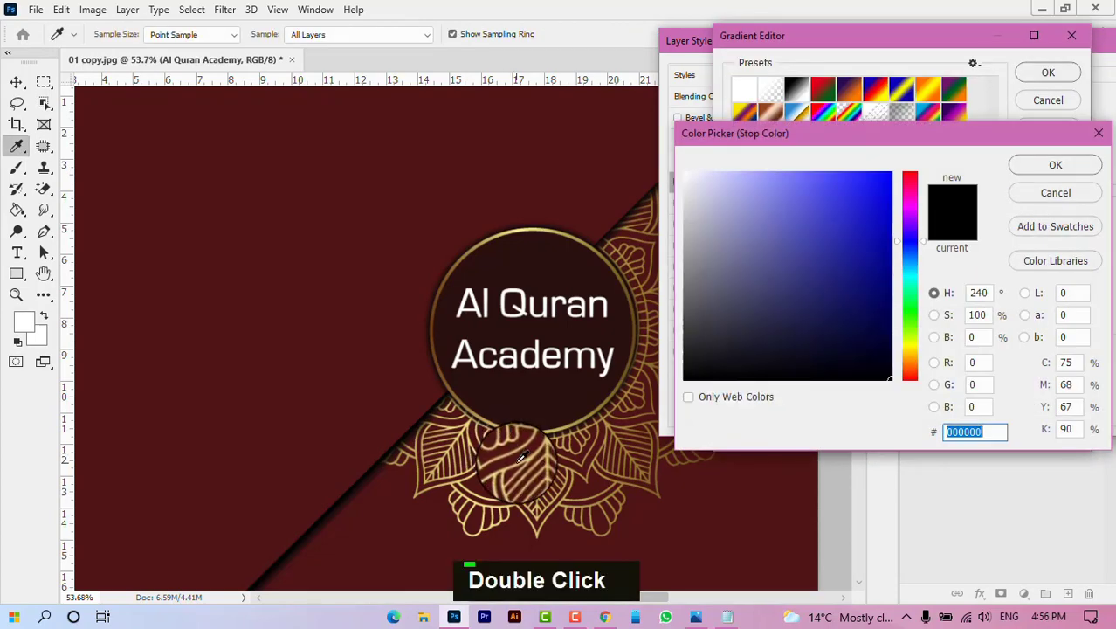
click(523, 458)
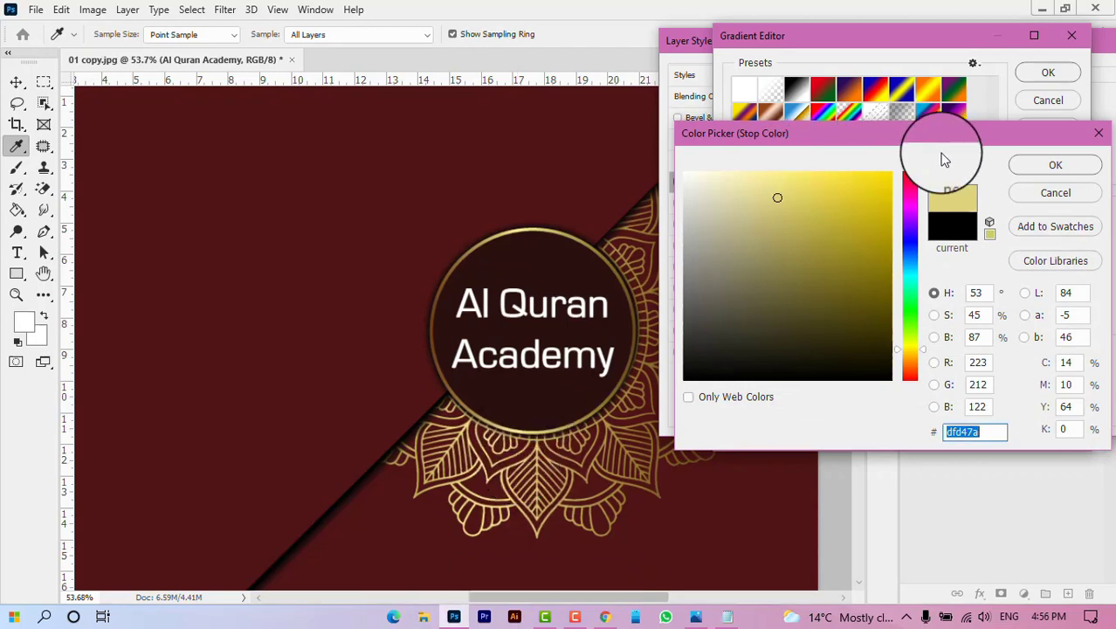
click(1017, 167)
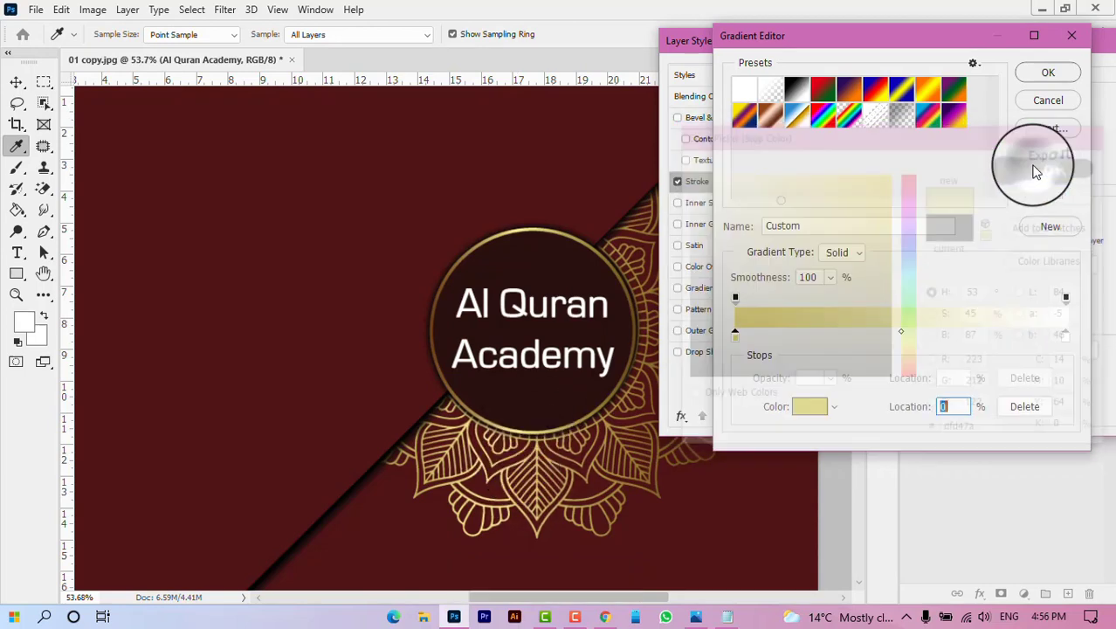
double_click(1064, 336)
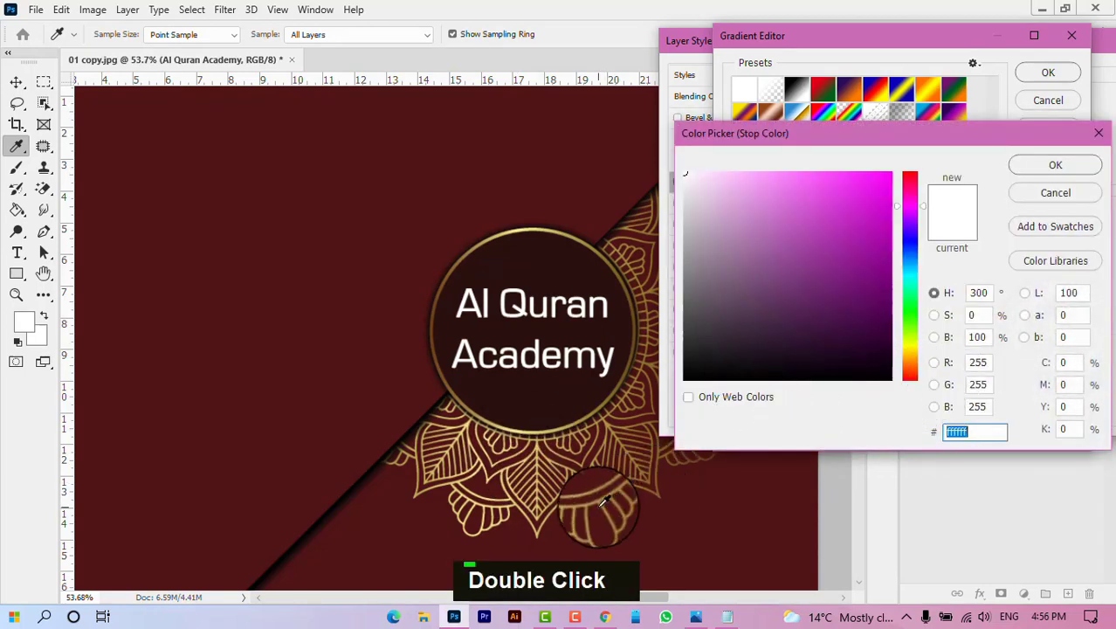
click(601, 485)
click(1055, 164)
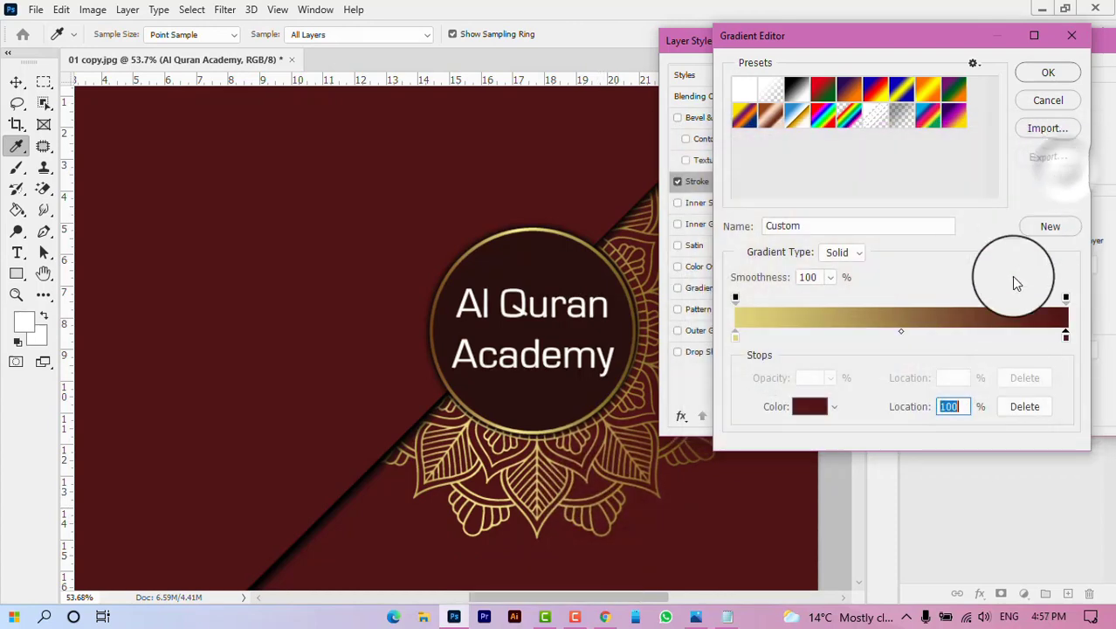
click(1079, 70)
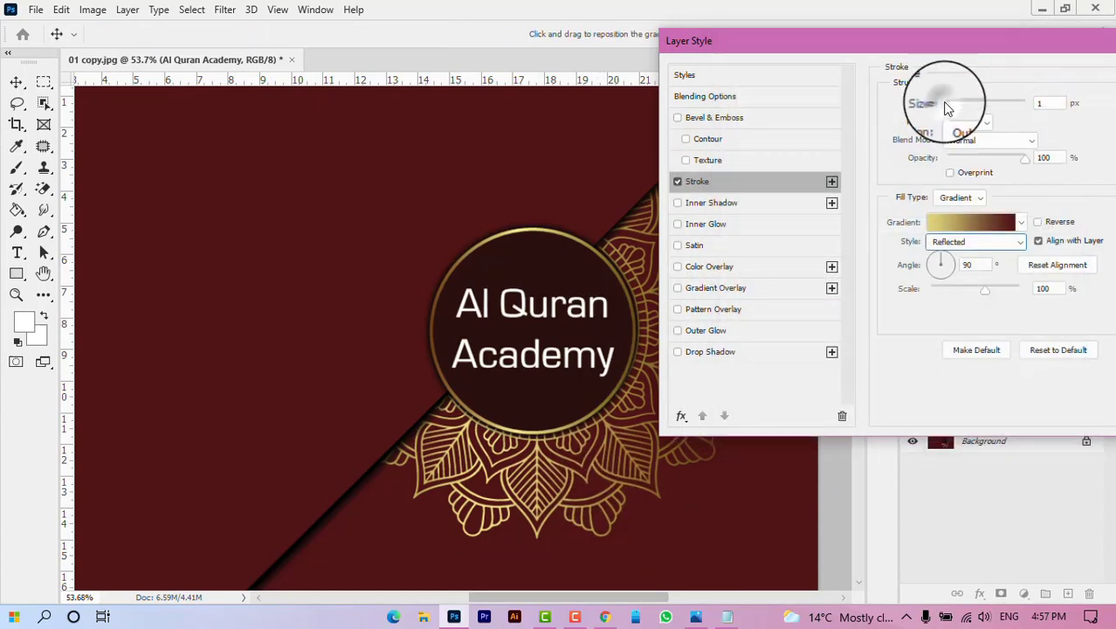
Step: Increase the text's stroke size to 6 px and try a drop shadow on the lettering
mouse_move(956, 107)
mouse_down()
mouse_move(967, 109)
mouse_move(937, 102)
mouse_move(957, 110)
mouse_up()
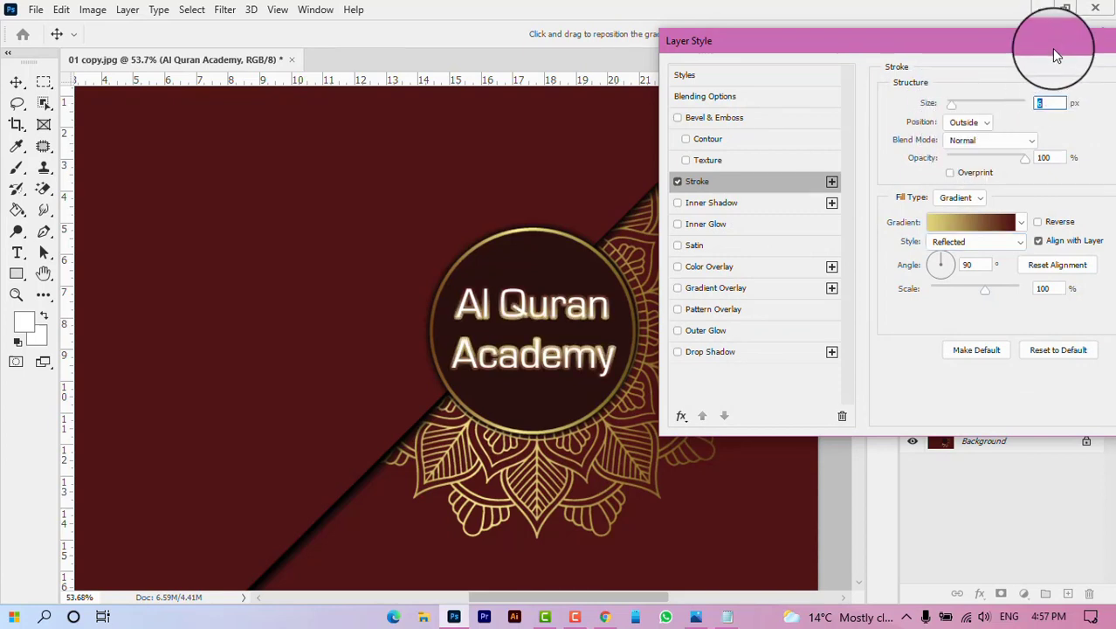
drag(1052, 48, 1013, 37)
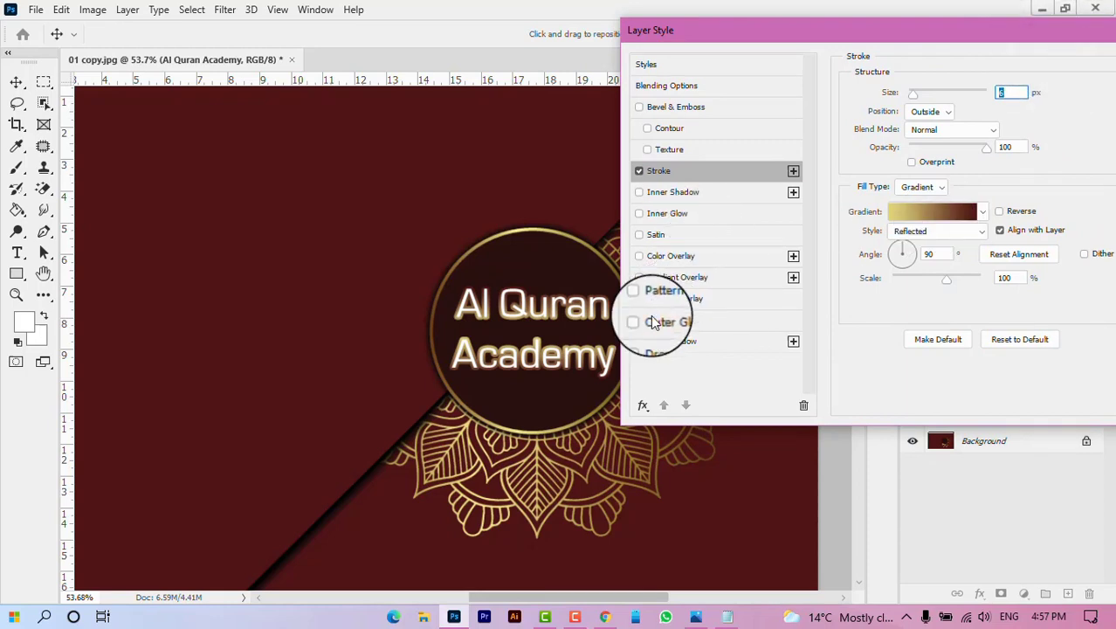
click(639, 341)
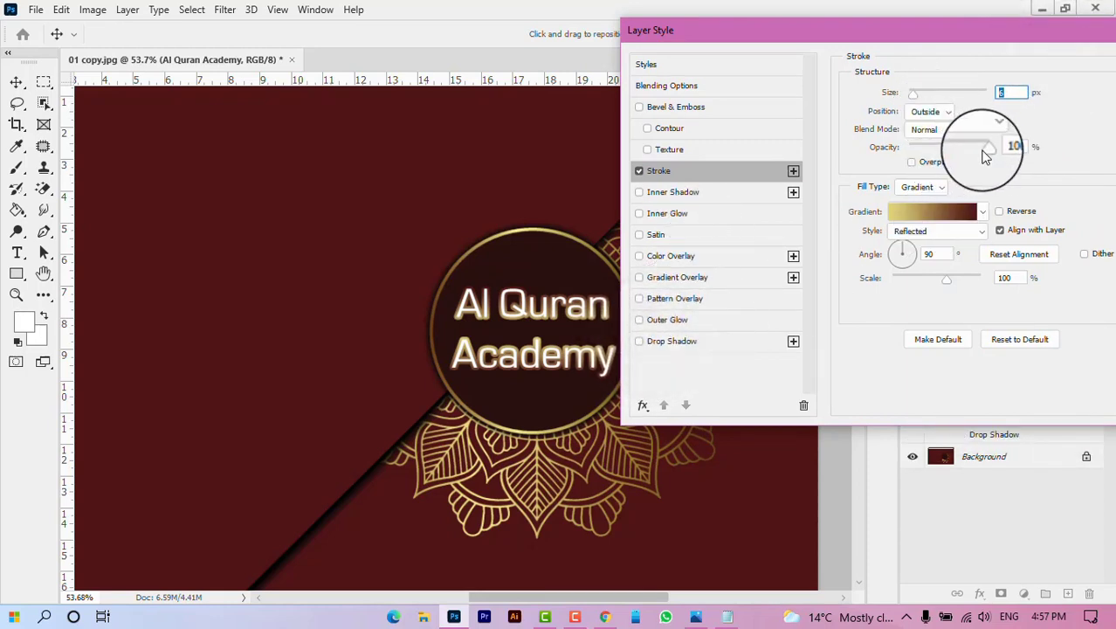
Step: Try the Linear, Angle and Diamond gradient styles on the text's stroke
click(913, 231)
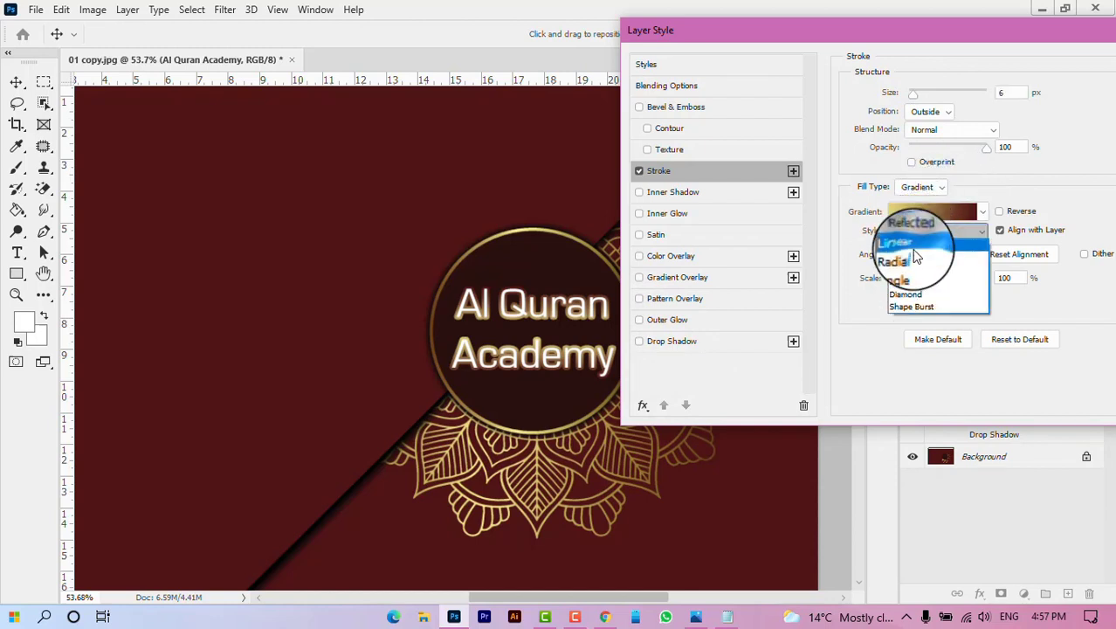
click(916, 255)
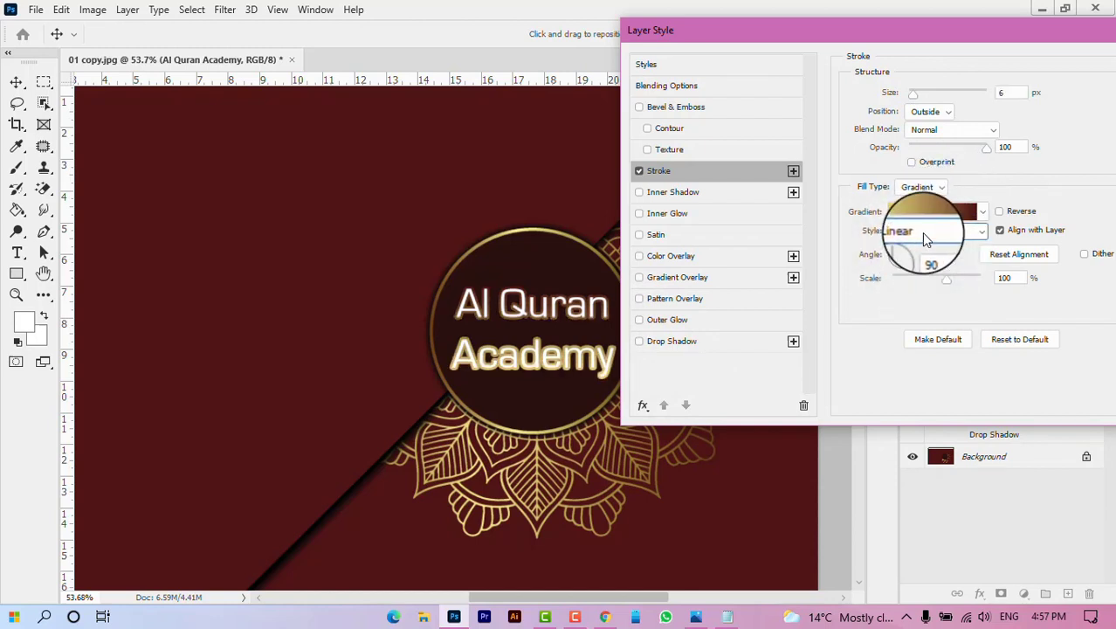
click(922, 232)
click(917, 253)
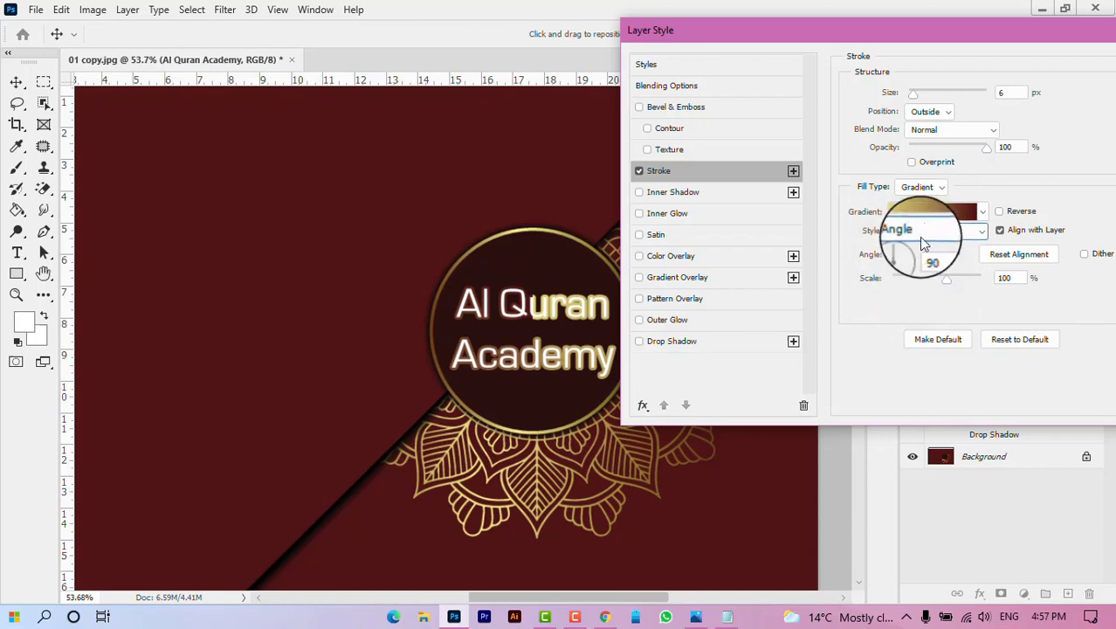
click(921, 239)
click(910, 296)
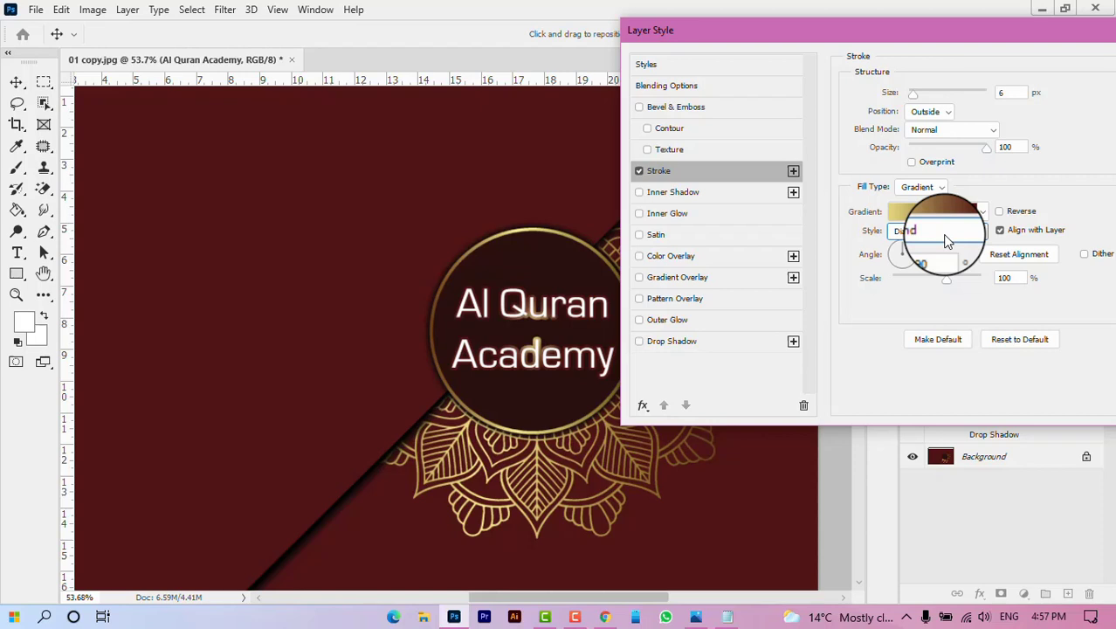
Step: Reverse the stroke's gradient and set its style to Reflected
click(999, 211)
click(976, 237)
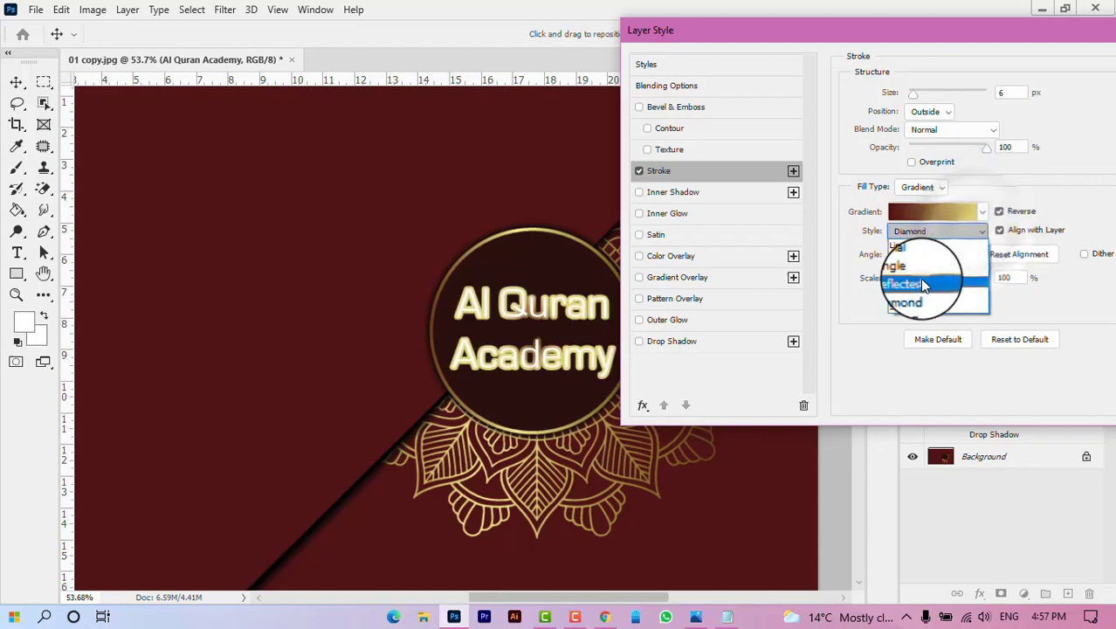
click(925, 290)
Step: Set the text's stroke size to 3 px and apply the layer style
double_click(1000, 92)
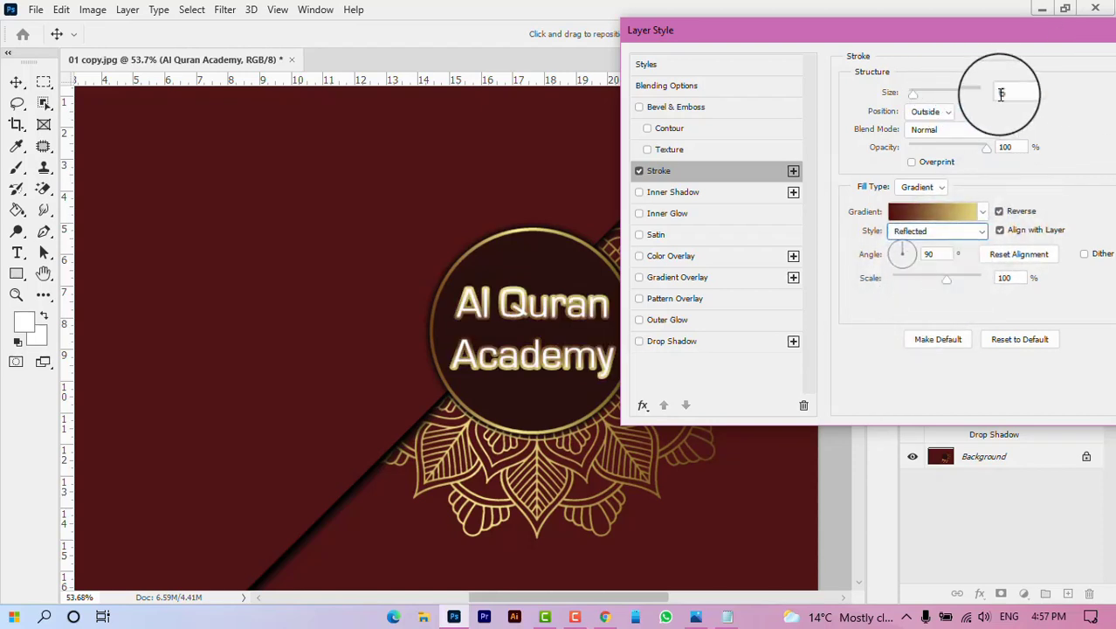
text(3)
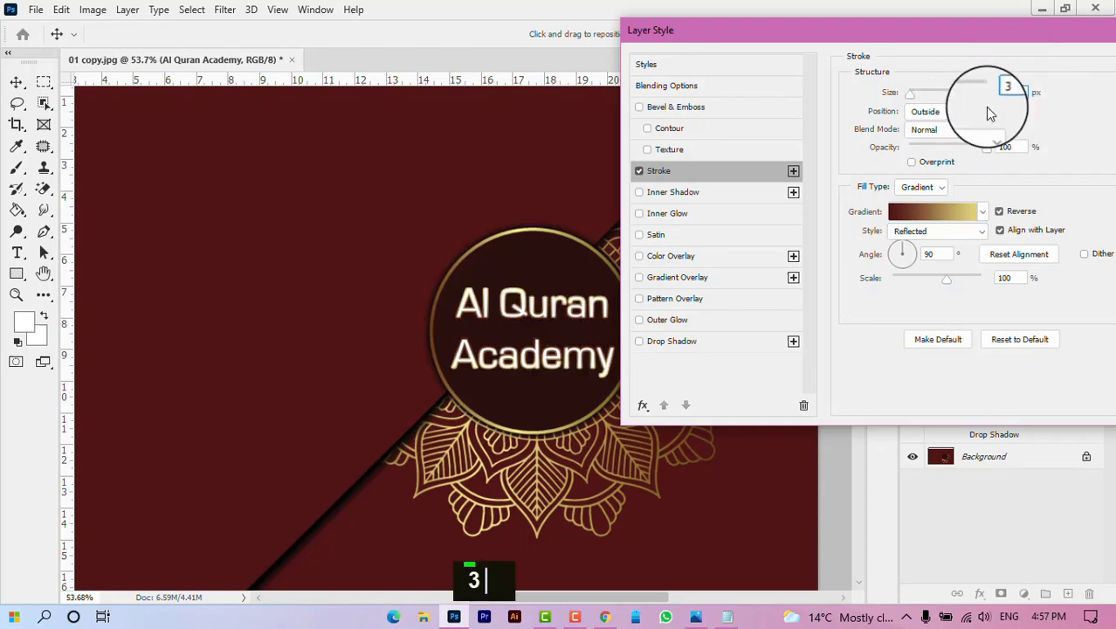
drag(998, 48, 787, 55)
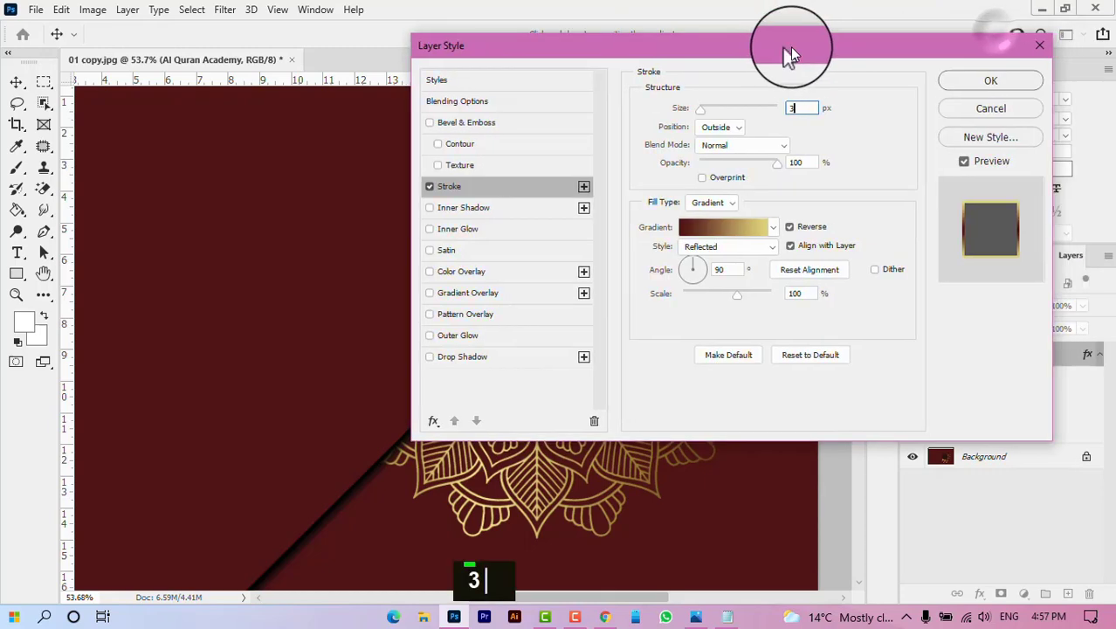
click(992, 75)
scroll(692, 310, down, 1)
scroll(690, 312, down, 3)
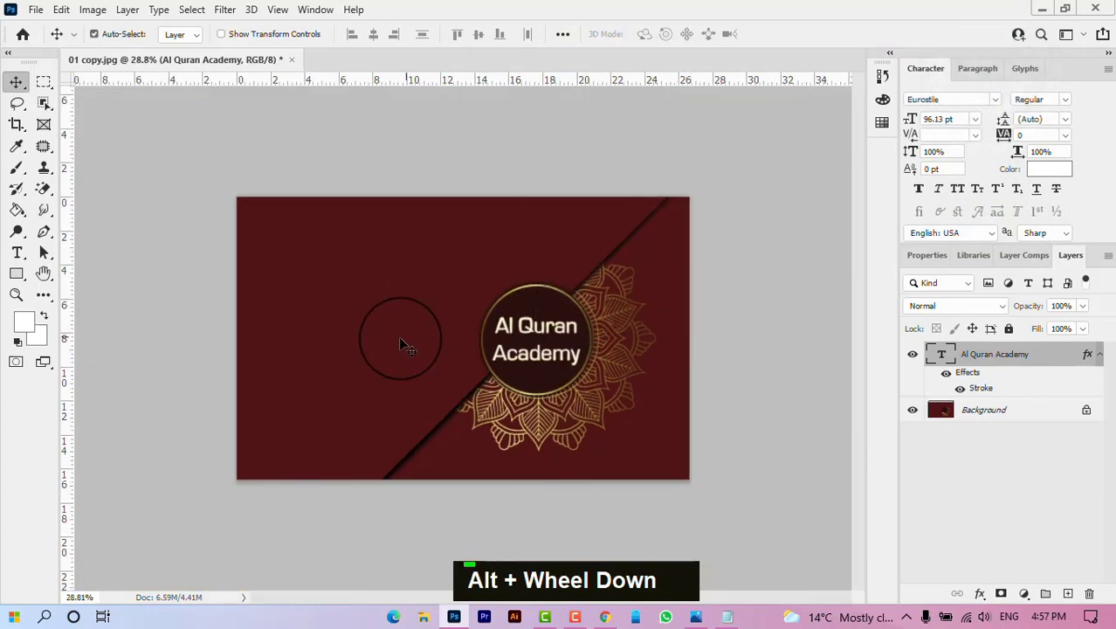
Step: Draw a rounded rectangle about 476 by 119 px on the background and move it to the upper middle of the design
click(17, 275)
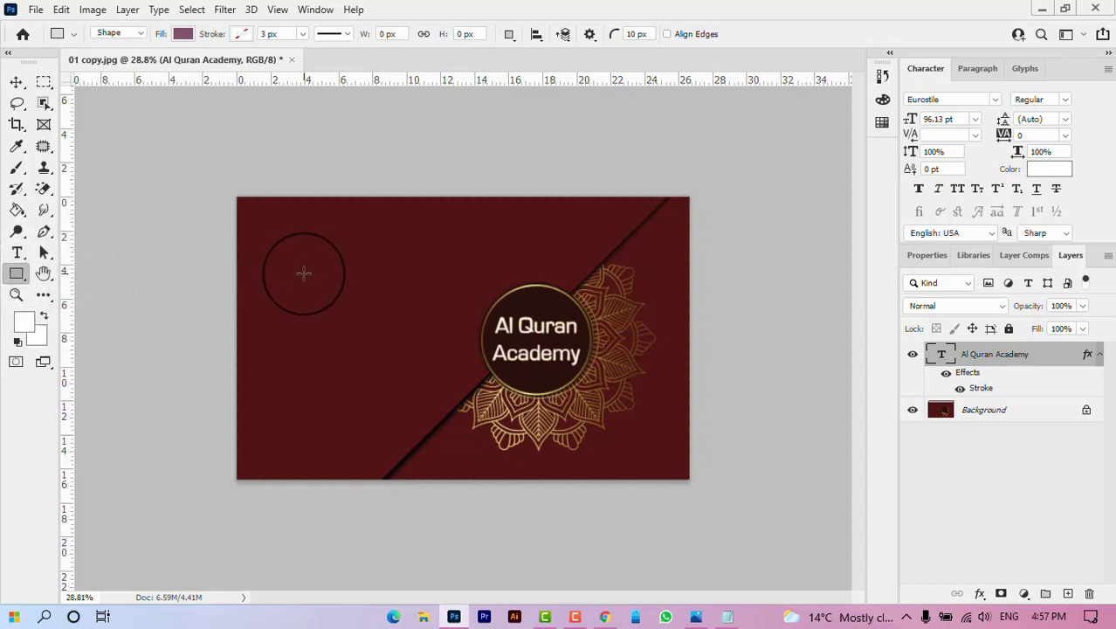
drag(301, 261, 413, 289)
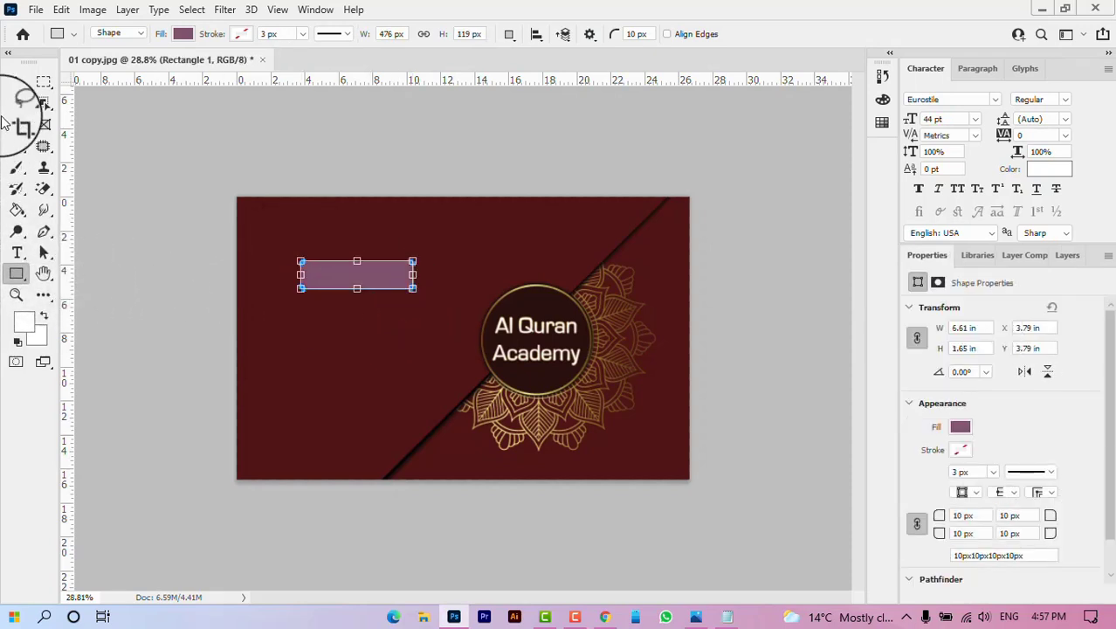
click(15, 83)
drag(314, 275, 464, 234)
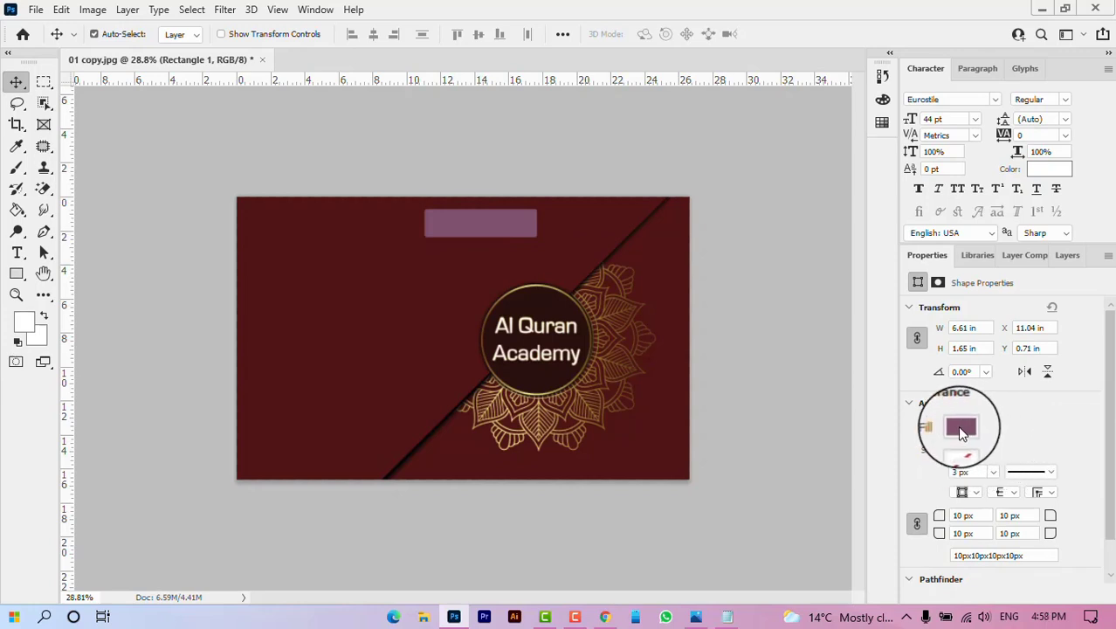
Step: Fill the rectangle with the recently used dark maroon
click(961, 428)
click(893, 410)
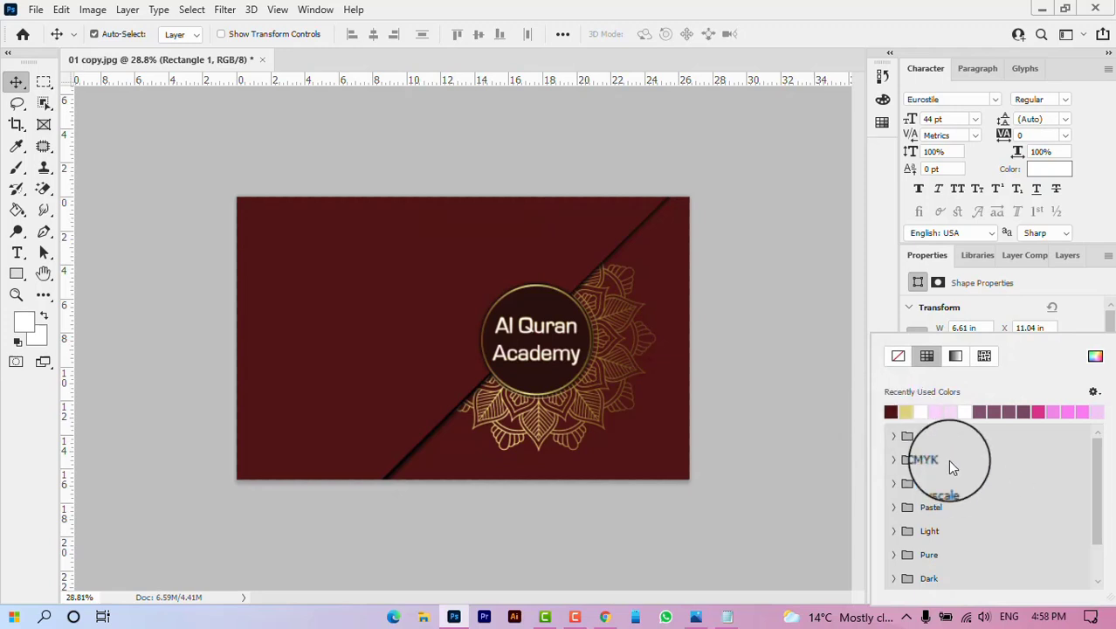
click(877, 316)
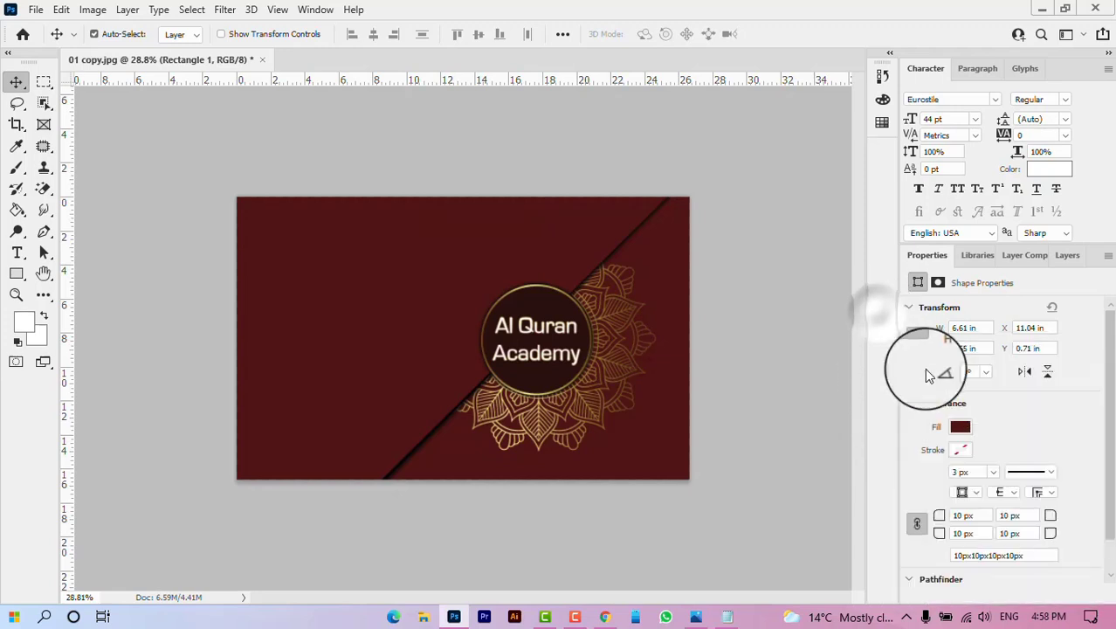
Step: Try a white outline on the rectangle and set the outline back to none
click(959, 427)
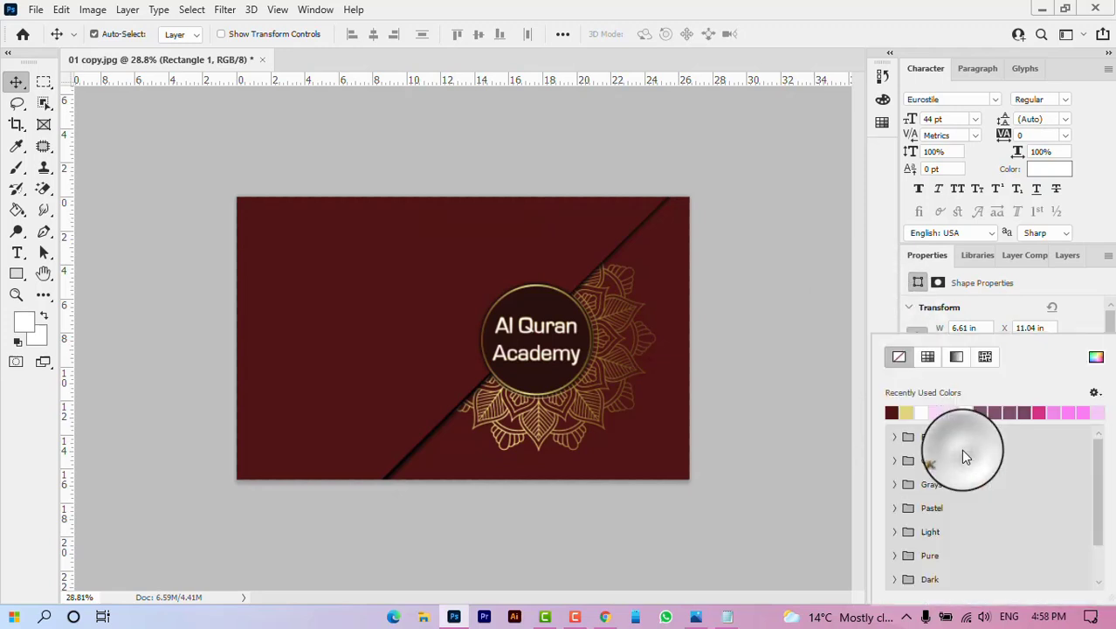
click(922, 414)
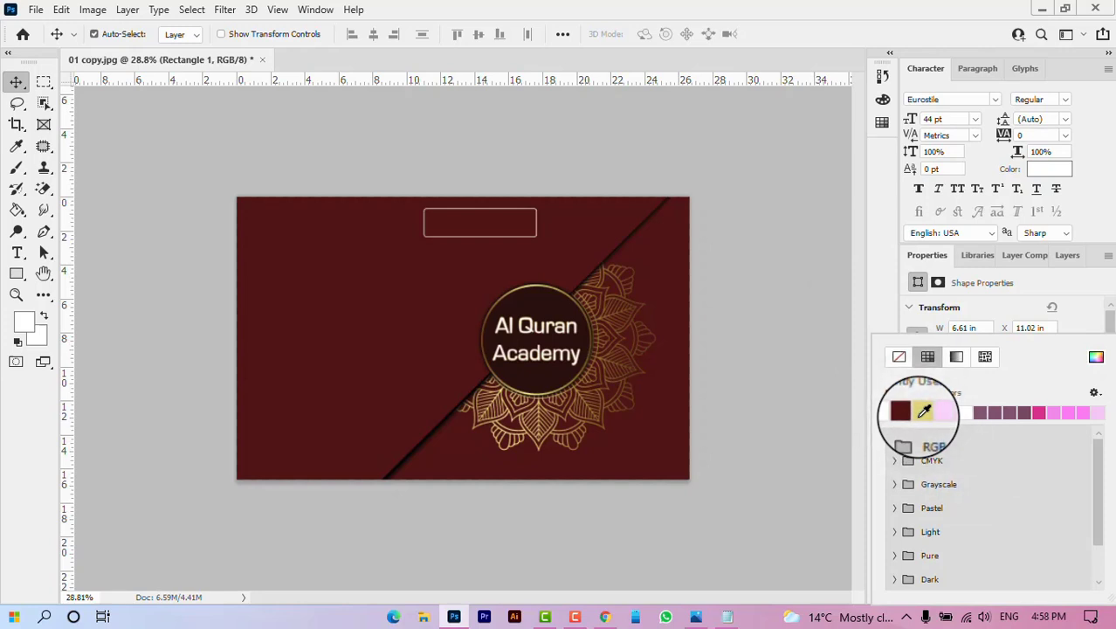
click(888, 331)
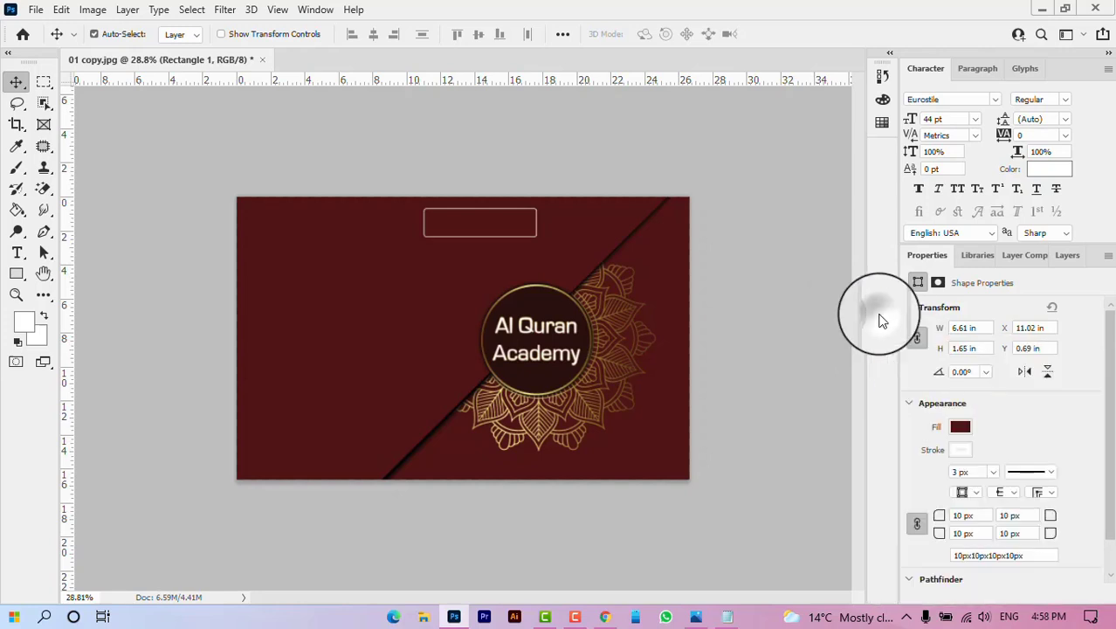
click(960, 438)
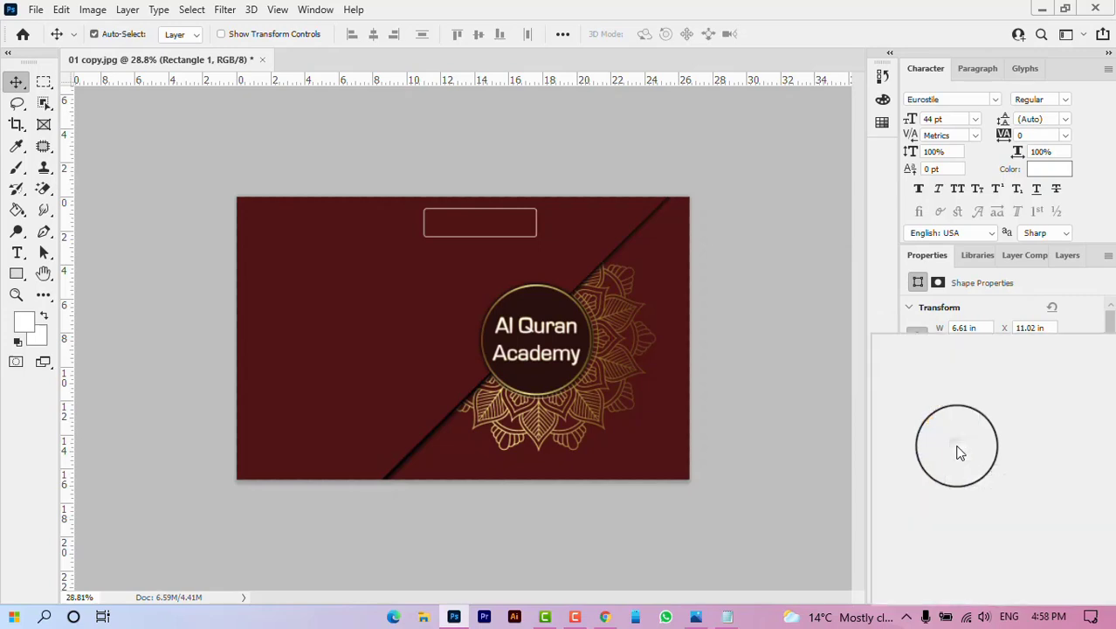
click(888, 313)
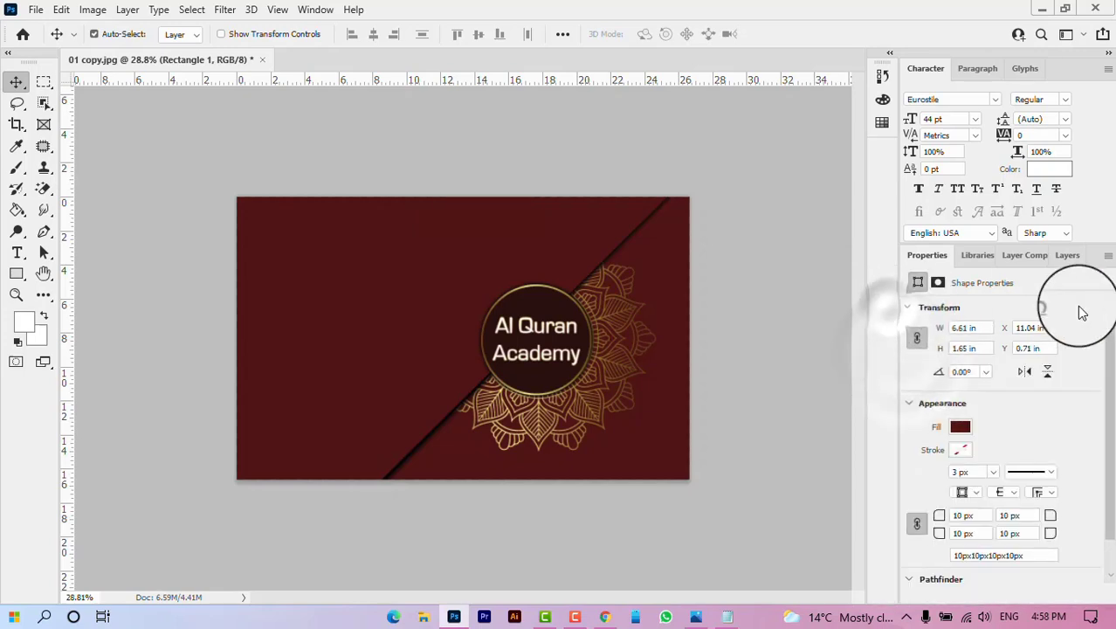
Step: Add a slightly widened outside Stroke effect with the reflected gold and maroon gradient to the rectangle's layer
click(1069, 255)
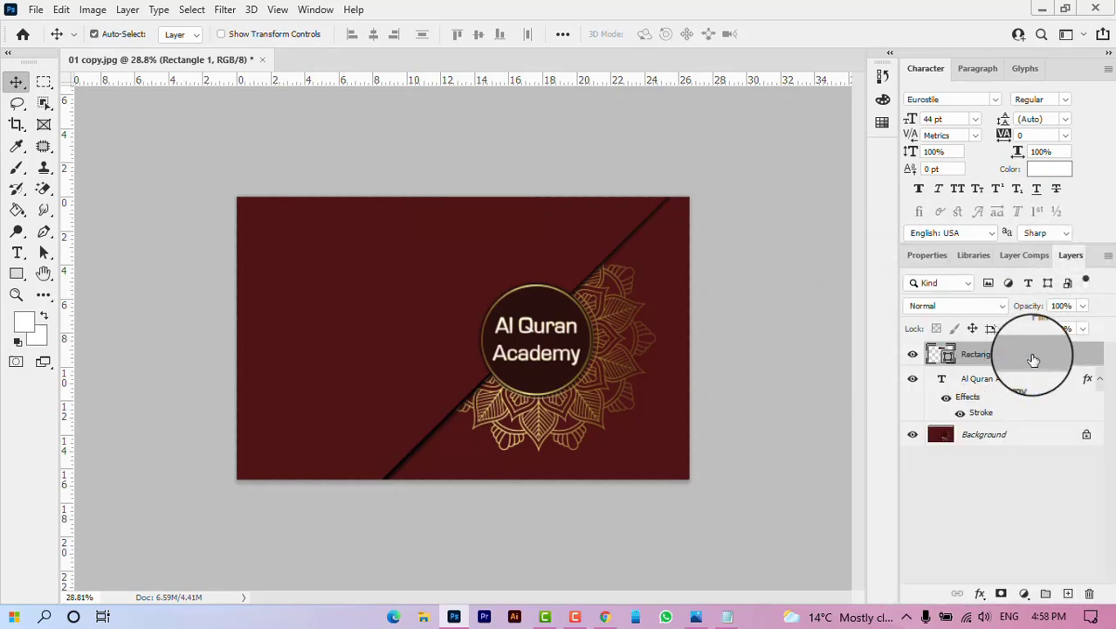
right_click(1031, 356)
key(Escape)
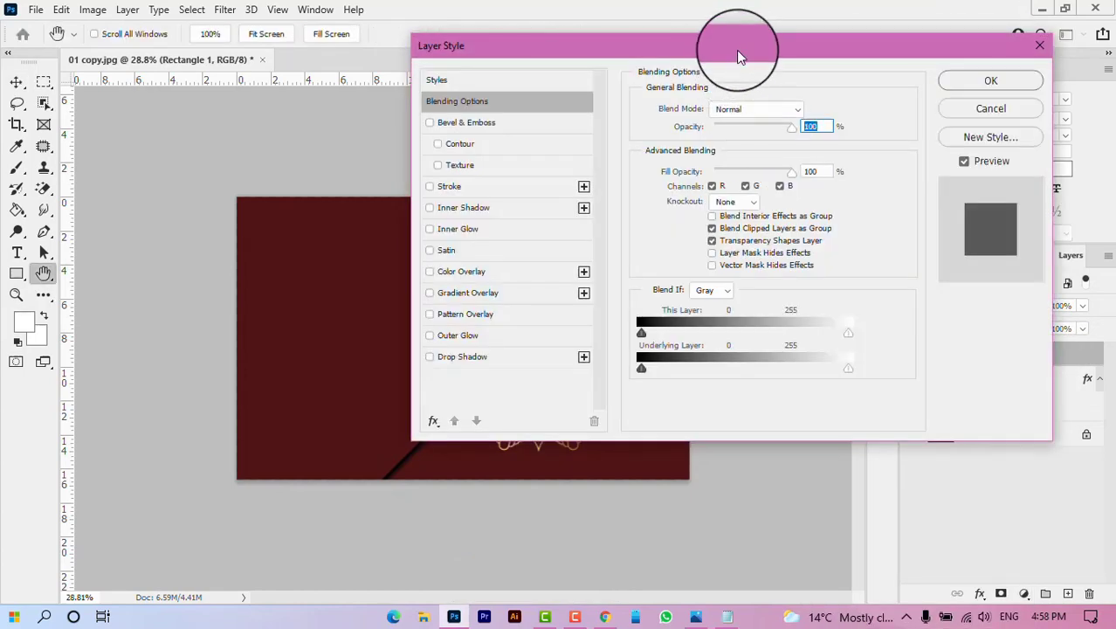
drag(736, 50, 906, 62)
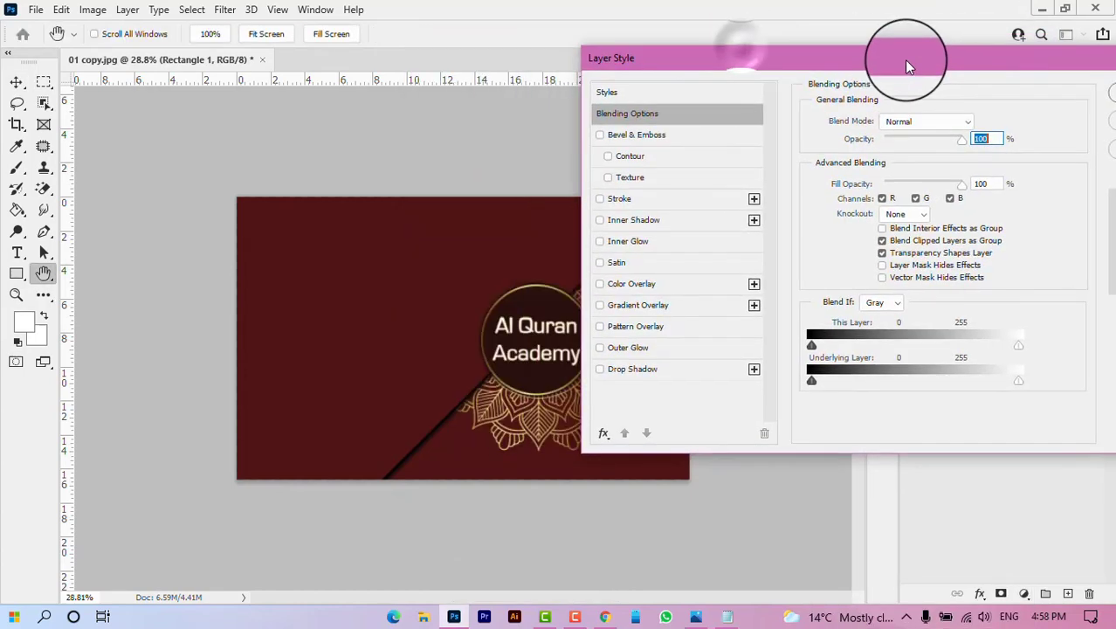
click(620, 199)
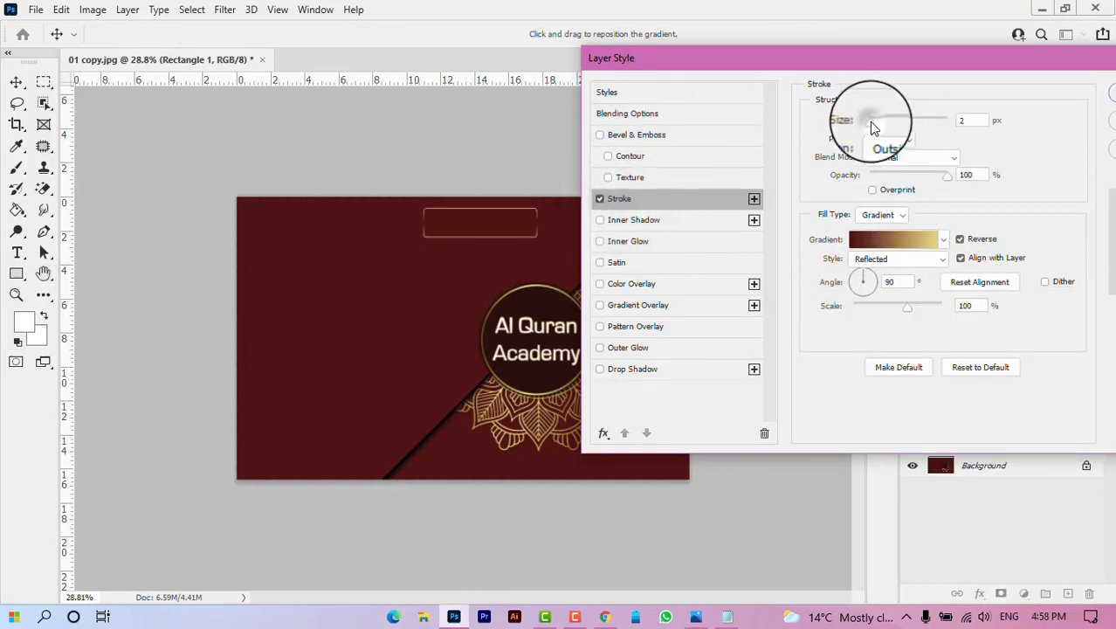
drag(870, 122, 874, 123)
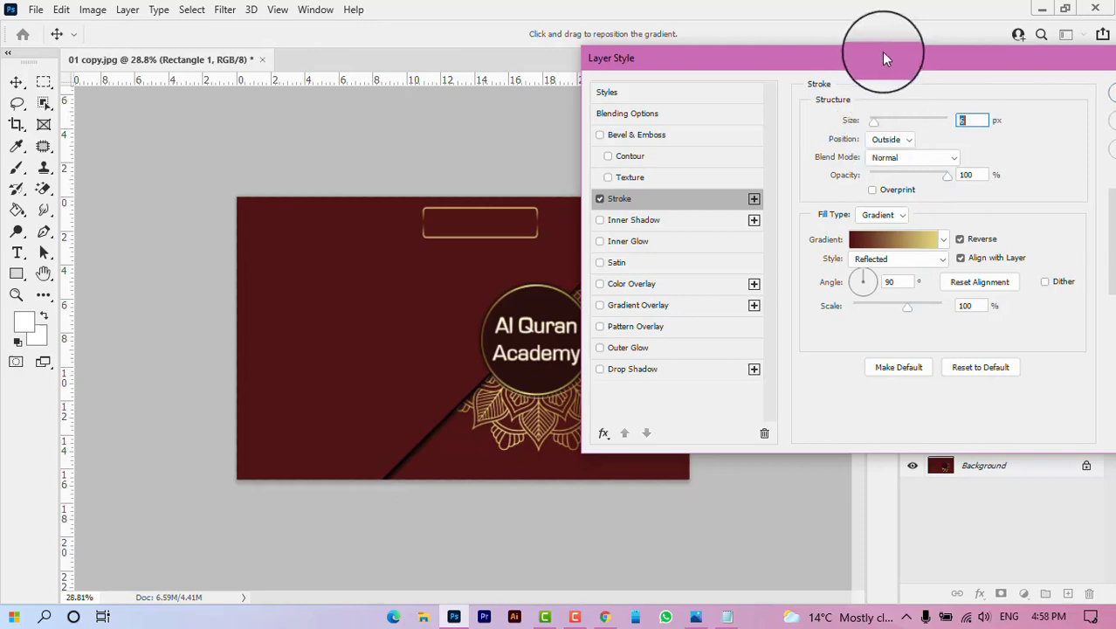
drag(885, 58, 752, 77)
click(1023, 112)
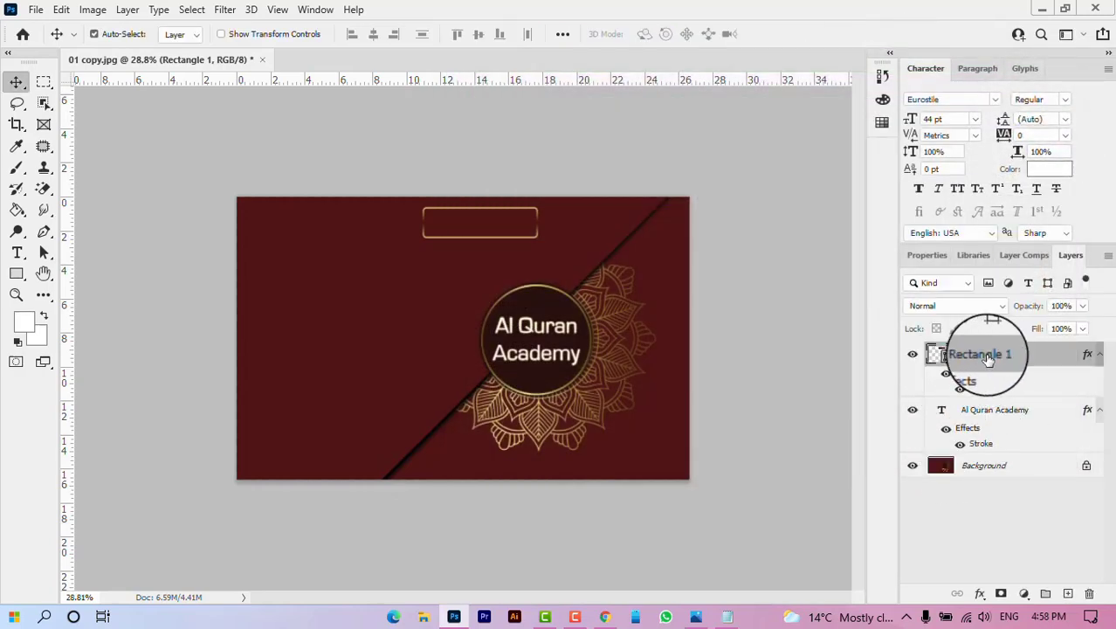
Step: Give the rectangle 59.5 px top-right and bottom-left corners and 0 px top-left and bottom-right corners, and shift it slightly down and left
click(926, 256)
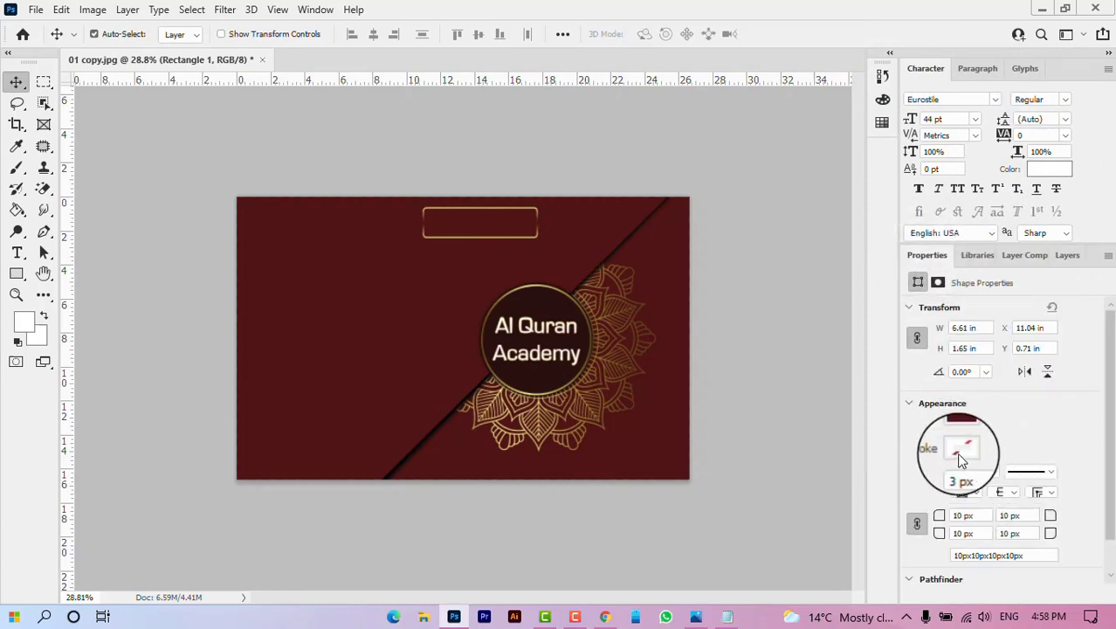
double_click(1016, 533)
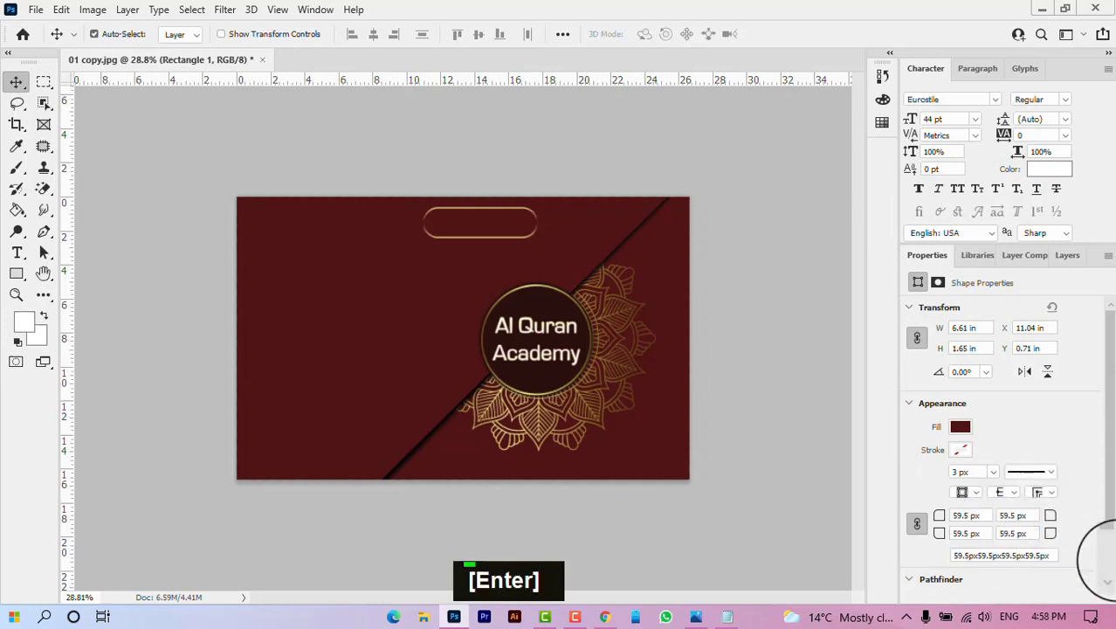
double_click(959, 516)
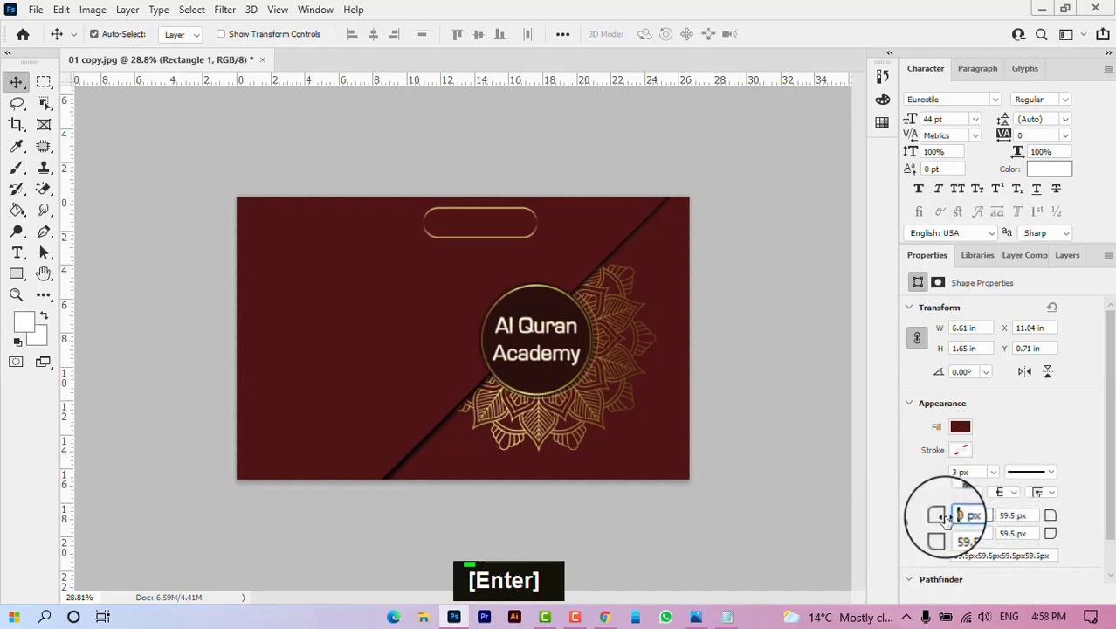
click(1030, 534)
text(0)
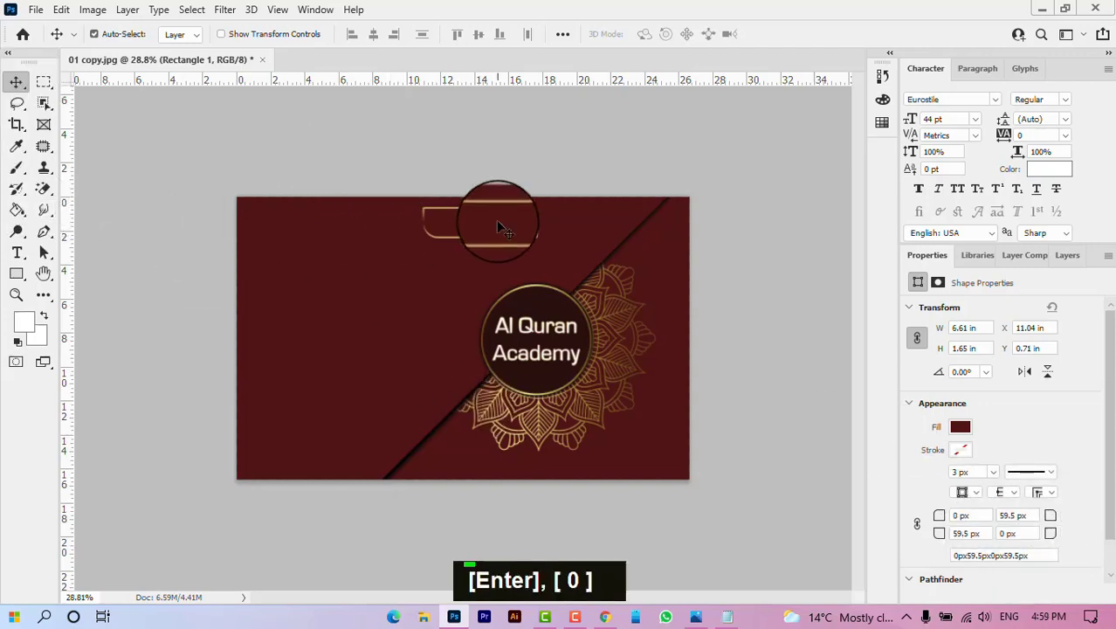
drag(498, 227, 486, 232)
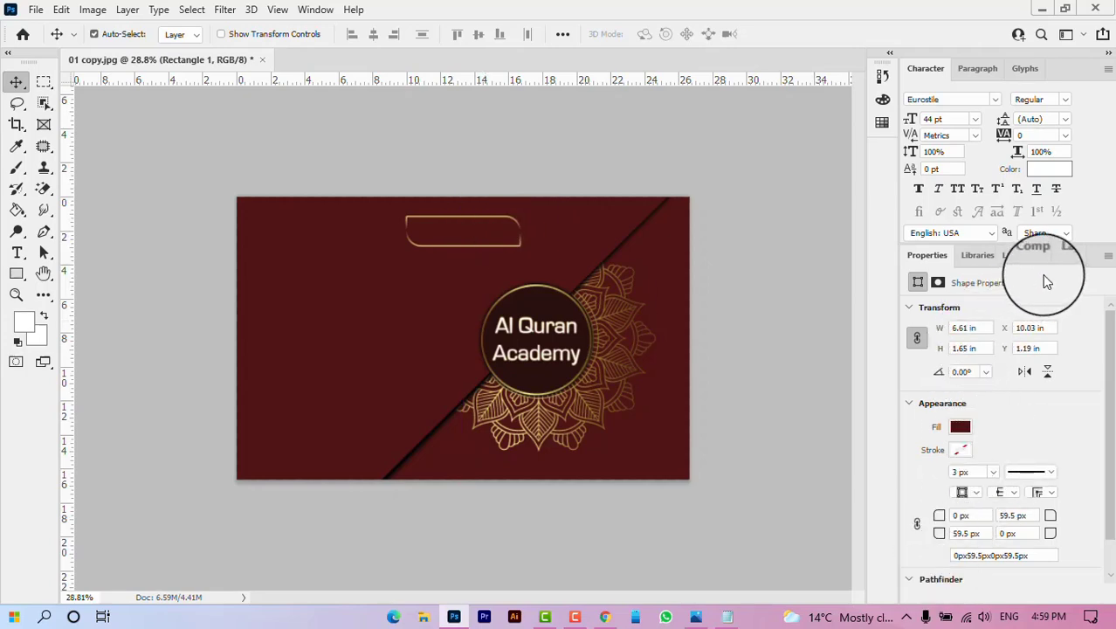
Step: Add a Drop Shadow effect to the rectangle's layer with distance 20 px, spread 8% and size 27 px
click(1062, 257)
click(1019, 355)
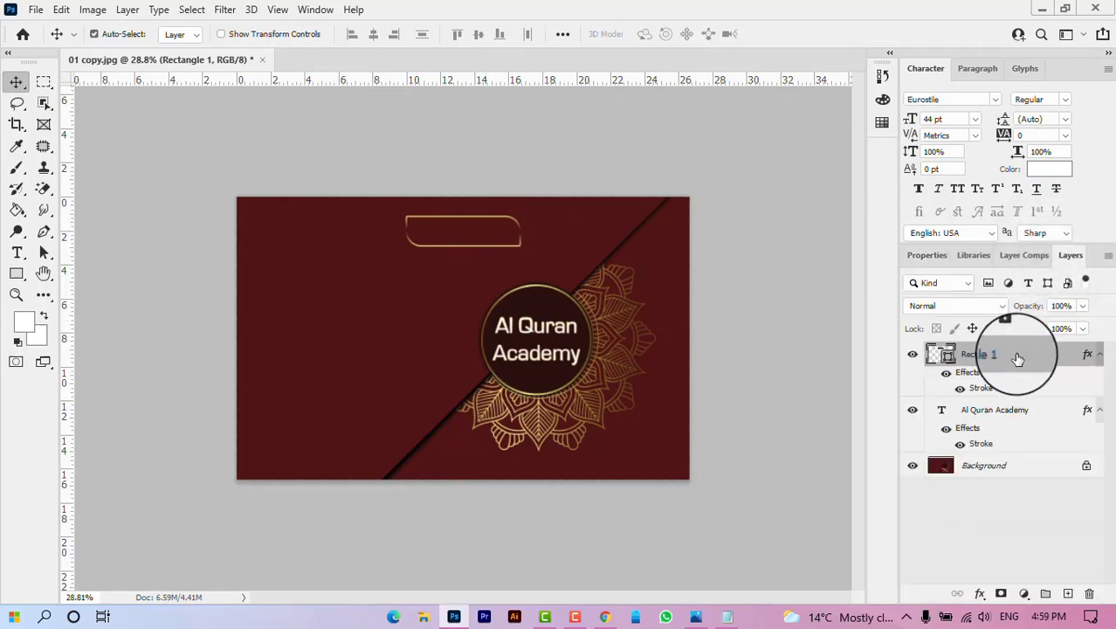
right_click(1018, 359)
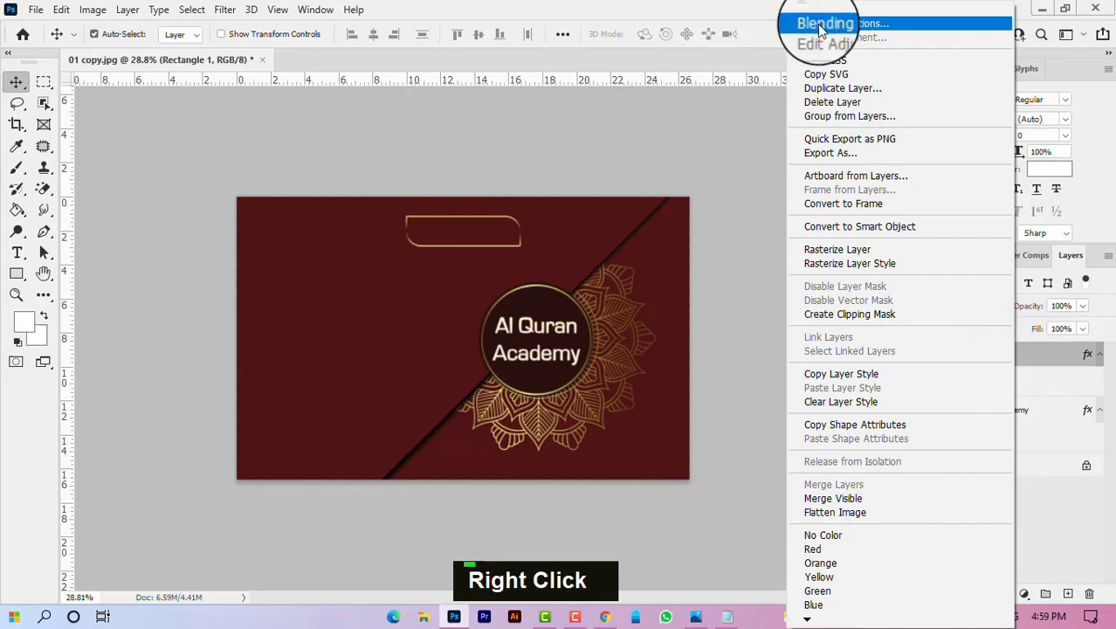
click(825, 24)
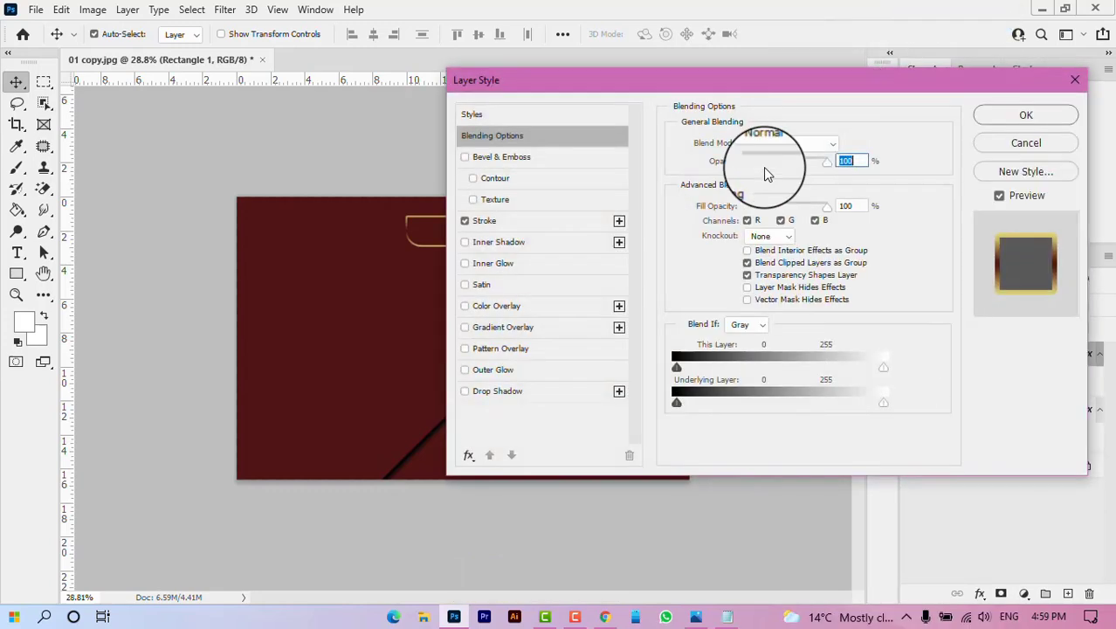
drag(748, 80, 946, 74)
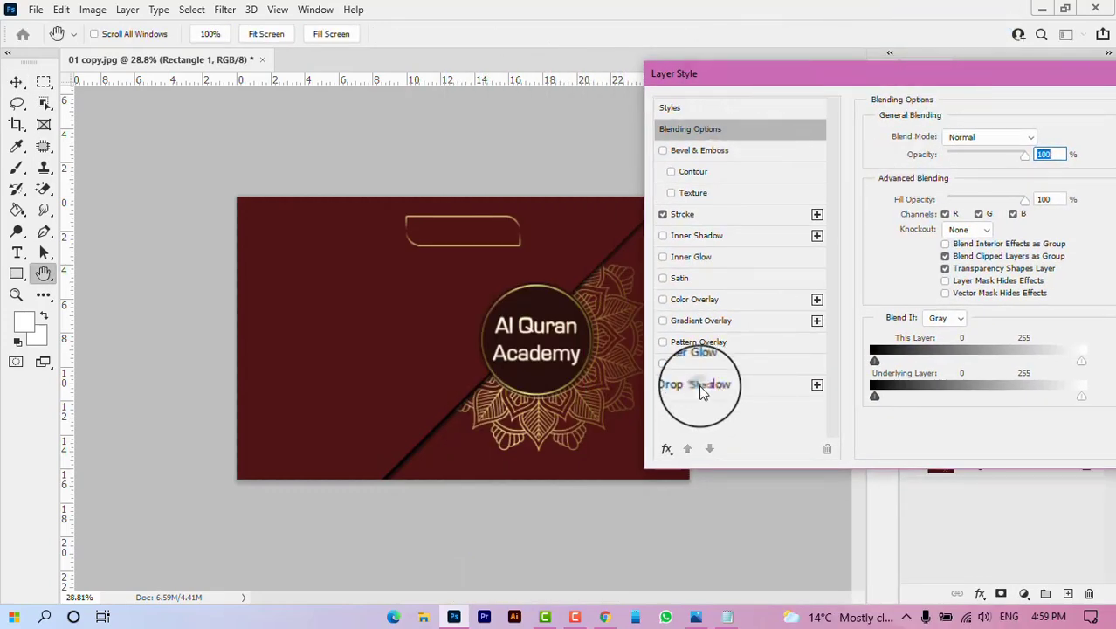
click(700, 384)
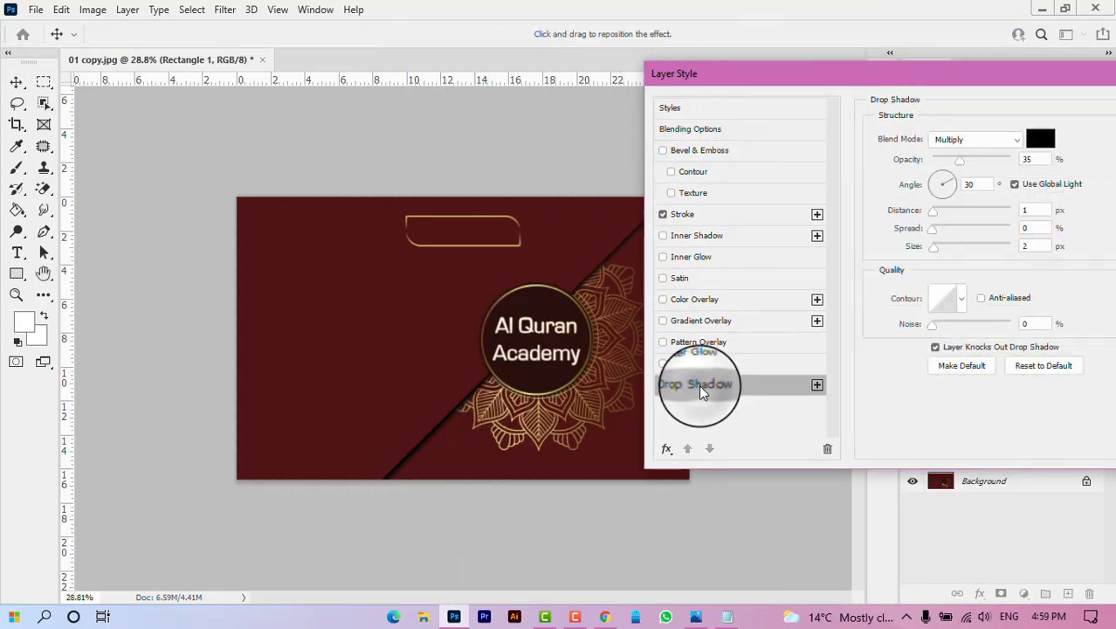
drag(940, 217, 945, 211)
click(935, 231)
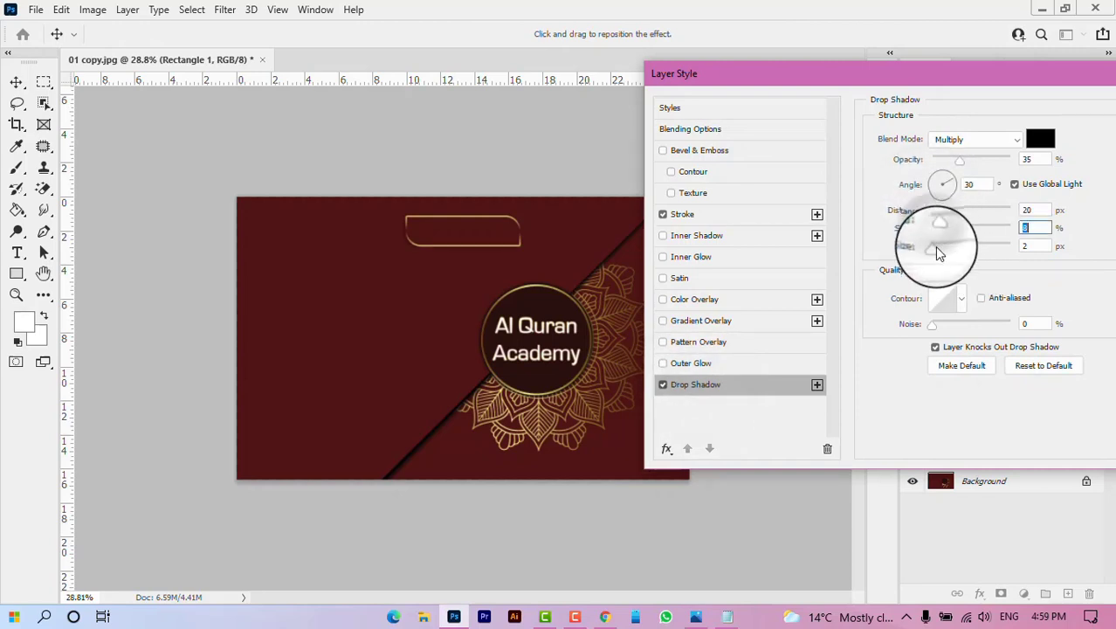
drag(937, 251, 945, 248)
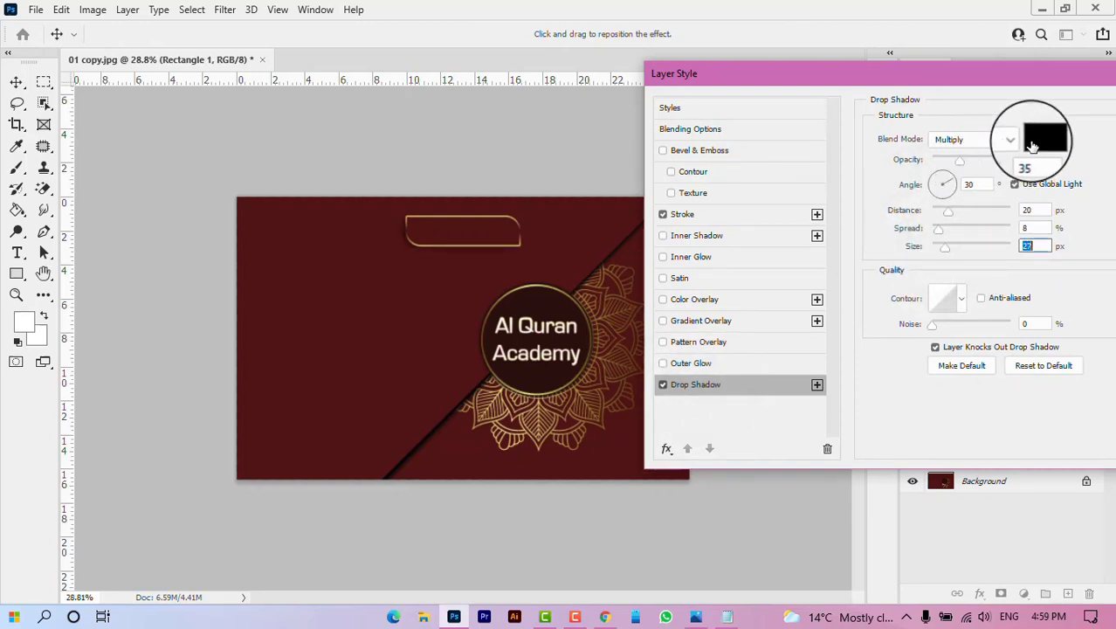
Step: Set the rectangle's drop shadow to 100% opacity and 5 px distance, and apply the layer style
drag(991, 164, 1018, 160)
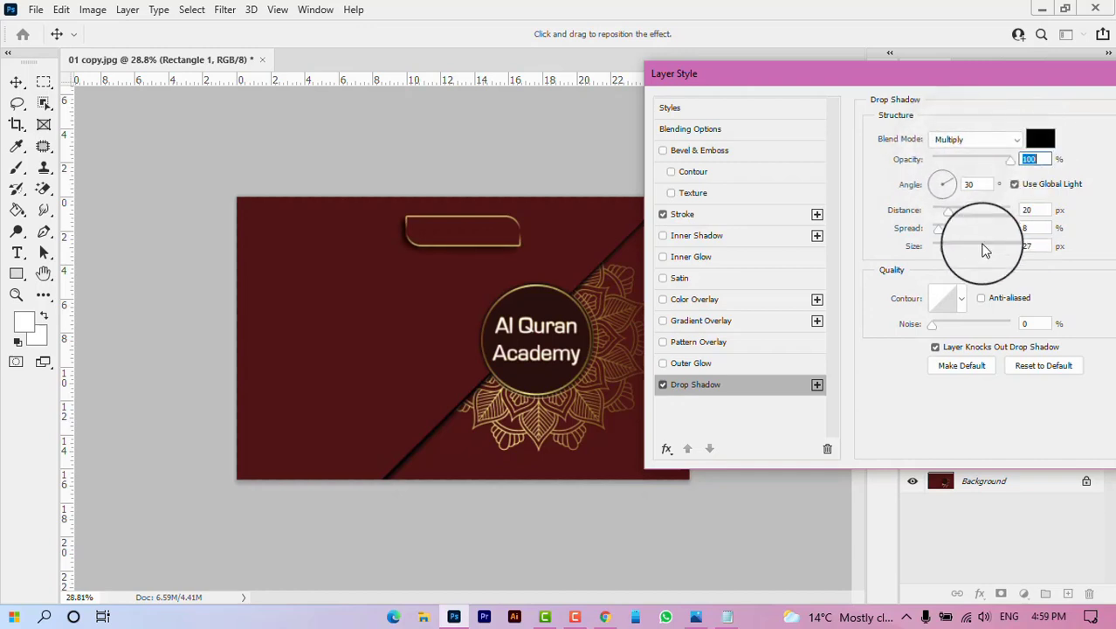
drag(954, 217, 943, 216)
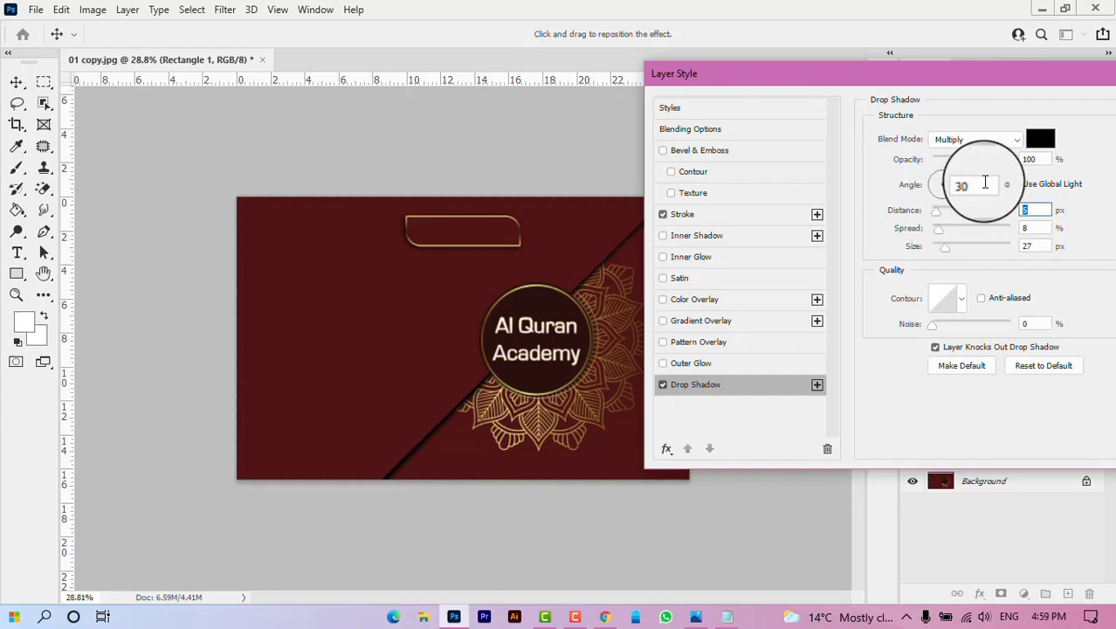
drag(1008, 78, 890, 116)
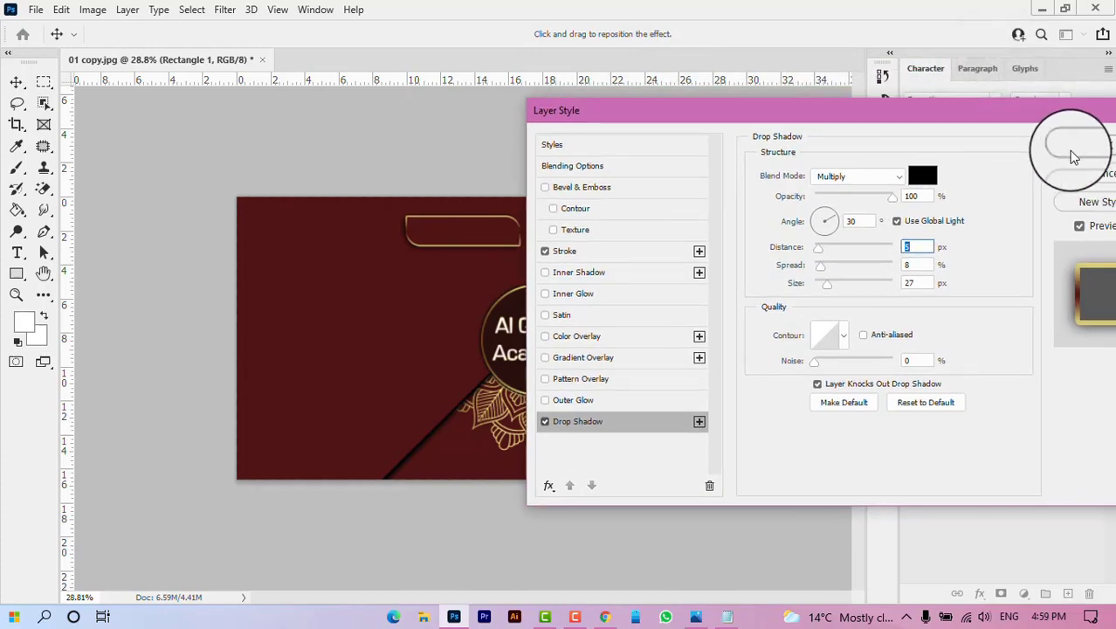
click(1096, 149)
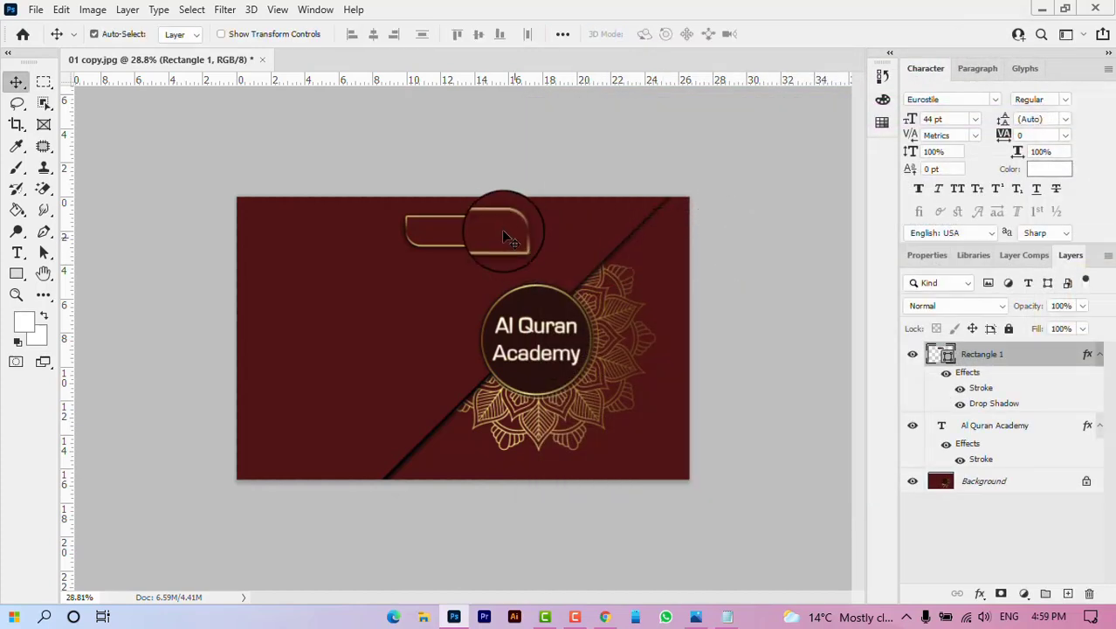
Step: Enlarge the gold-outlined rectangle by about a third and place it near the design's upper edge, above the title circle
drag(500, 235, 516, 237)
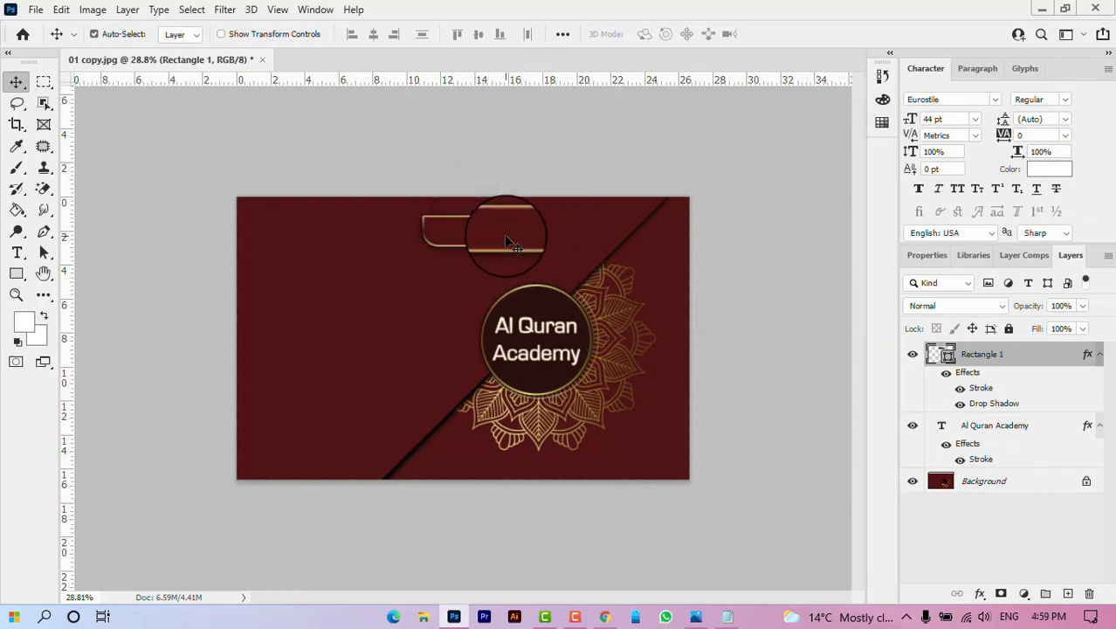
key(ctrl+t)
drag(533, 219, 549, 237)
click(810, 38)
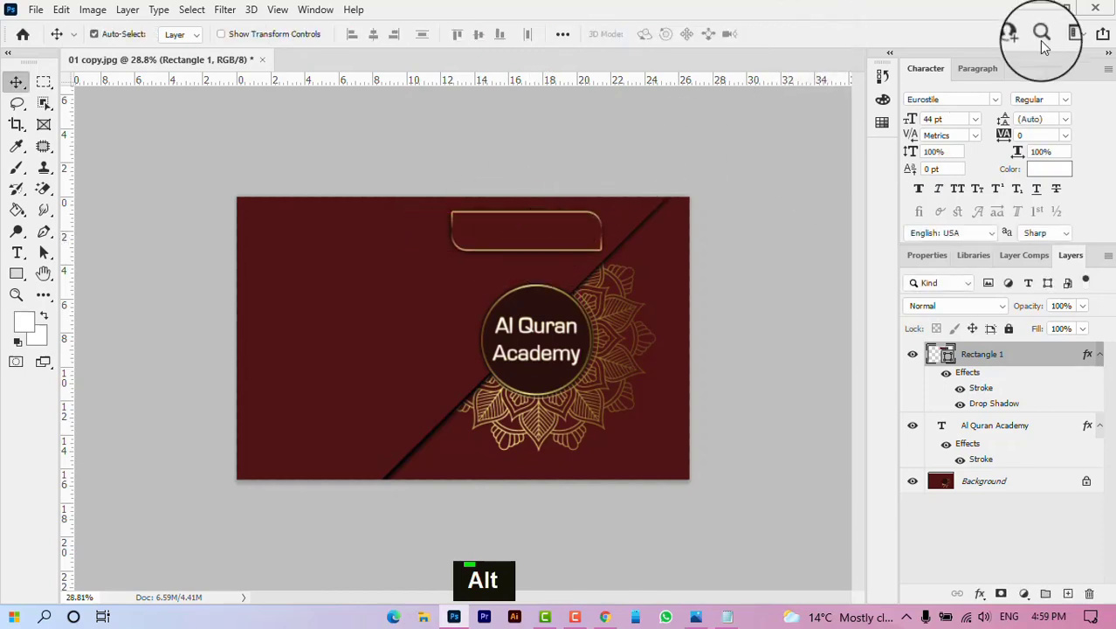
Step: Switch to the Notepad text list, copy the line "Complete Prayer" and return to Photoshop
click(1041, 10)
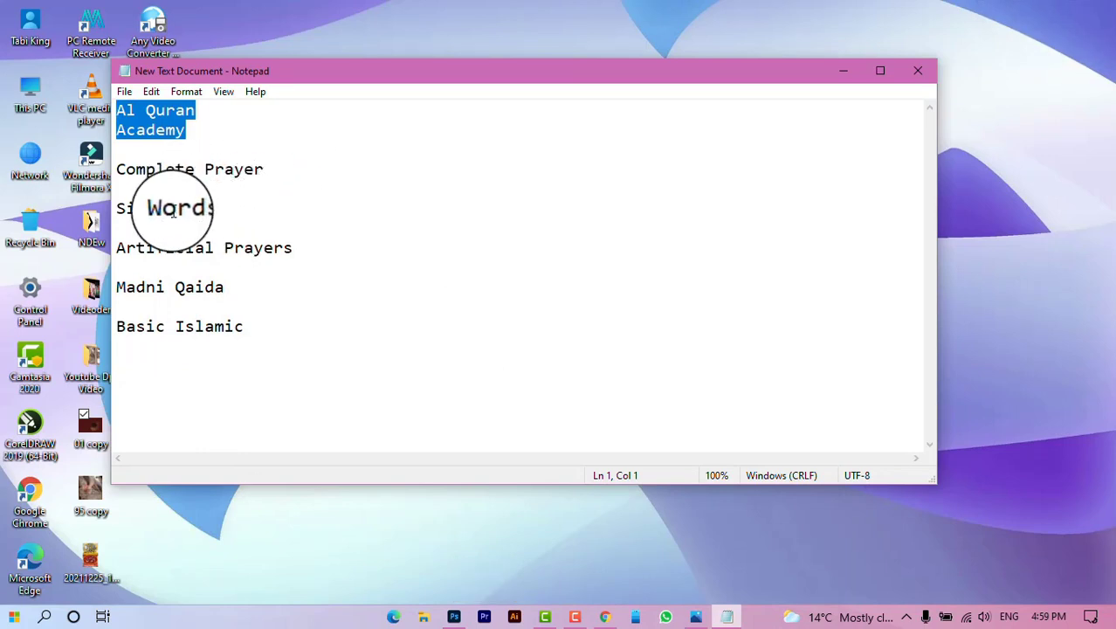
click(175, 248)
click(165, 288)
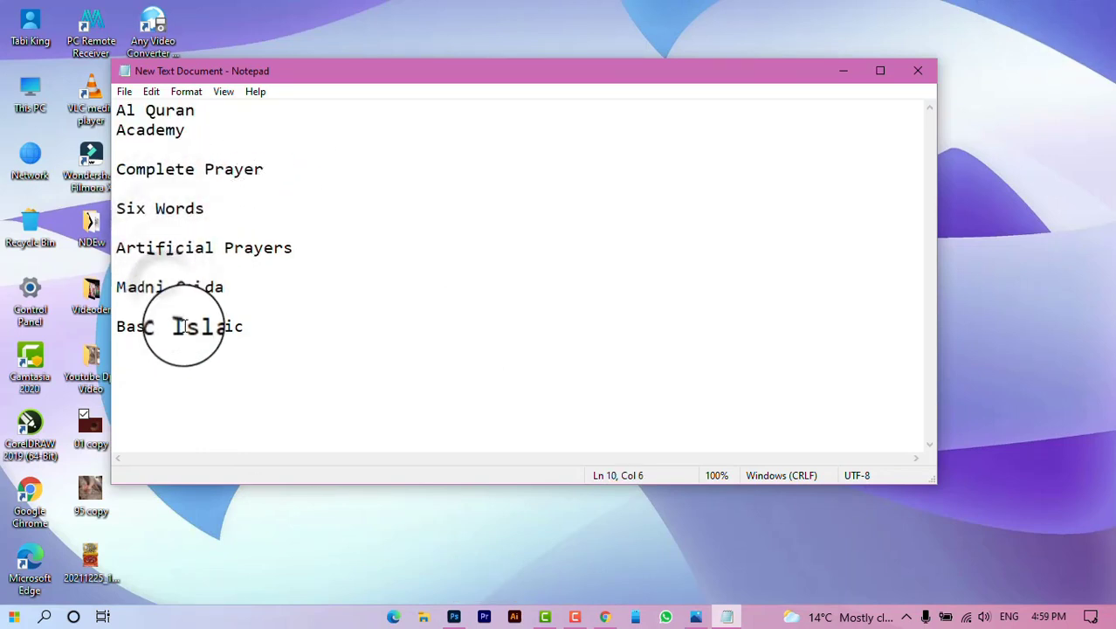
click(184, 327)
click(243, 169)
drag(262, 169, 124, 169)
right_click(140, 169)
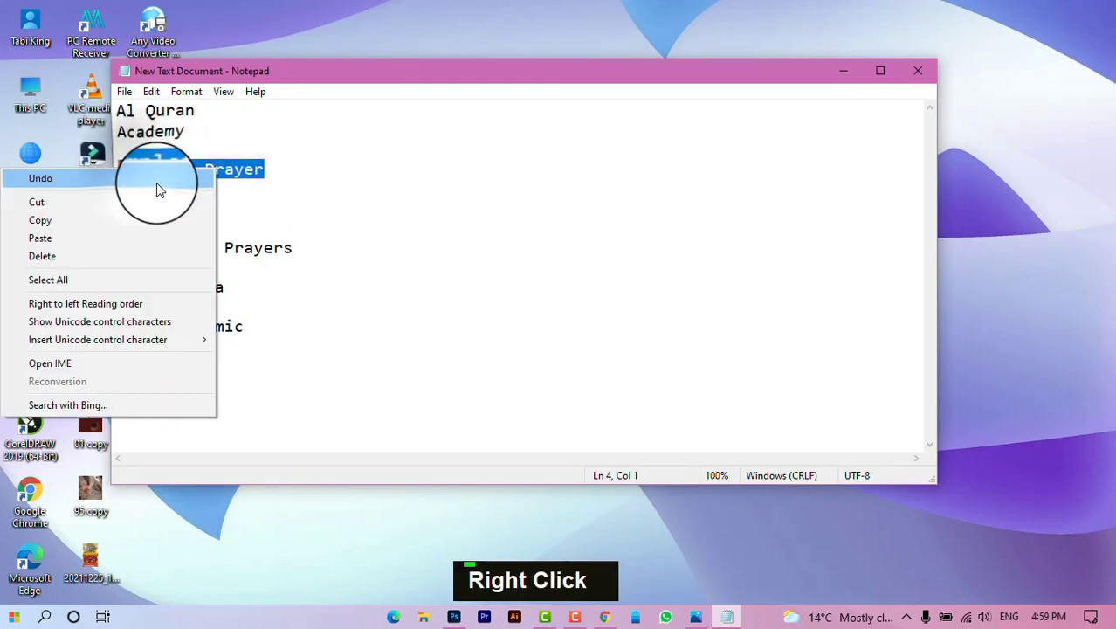
click(99, 220)
click(849, 71)
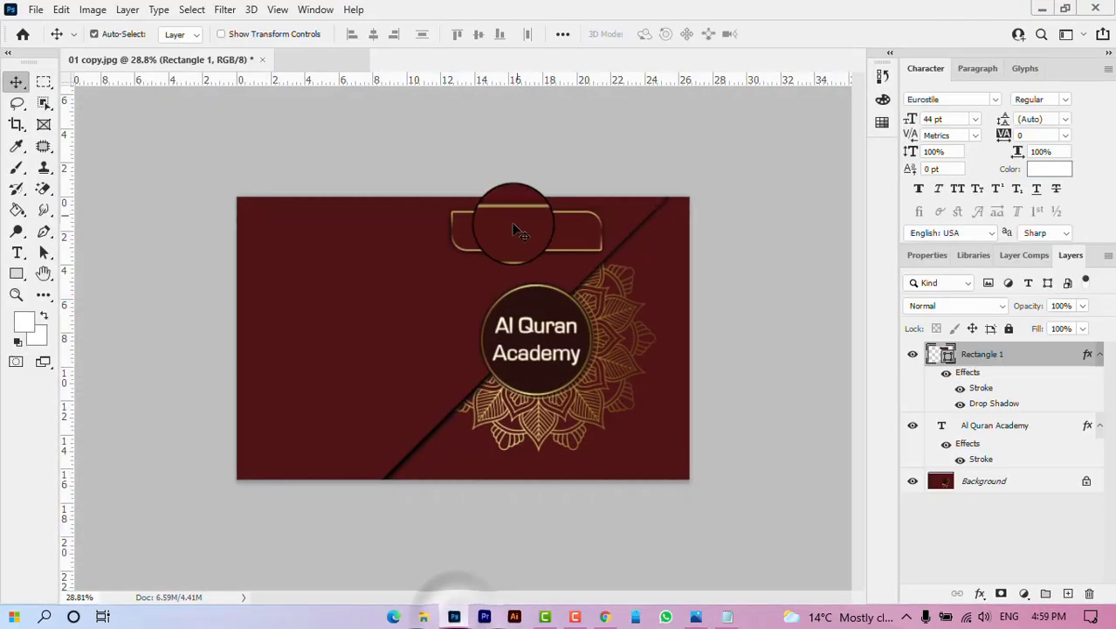
Step: Add the copied text "Complete Prayer" as a new text layer on the empty maroon area
click(19, 253)
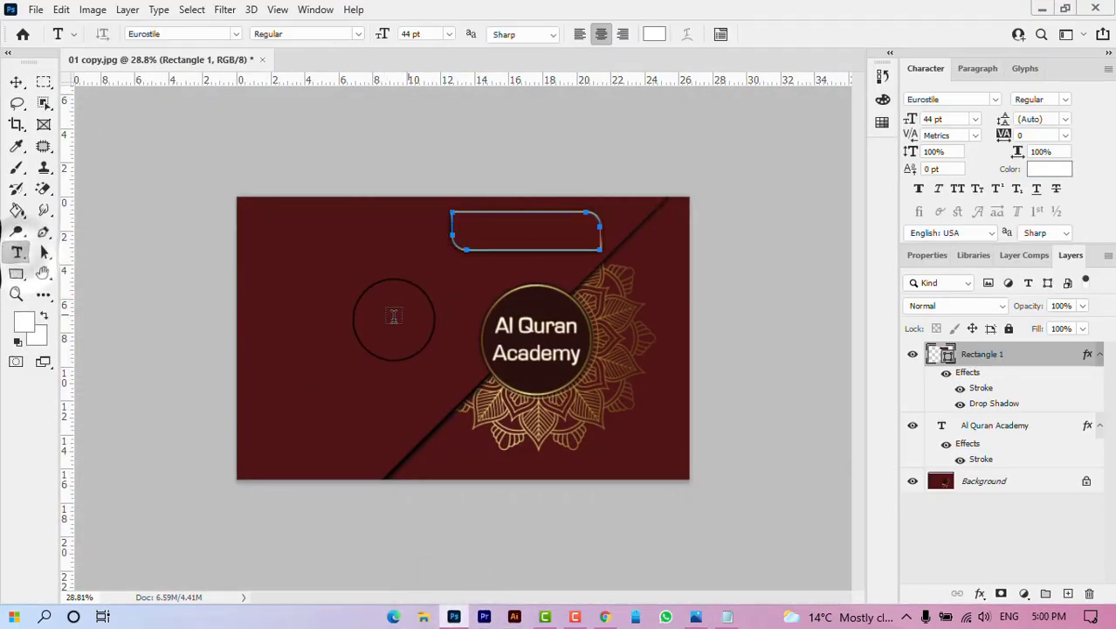
click(373, 319)
key(ctrl+v)
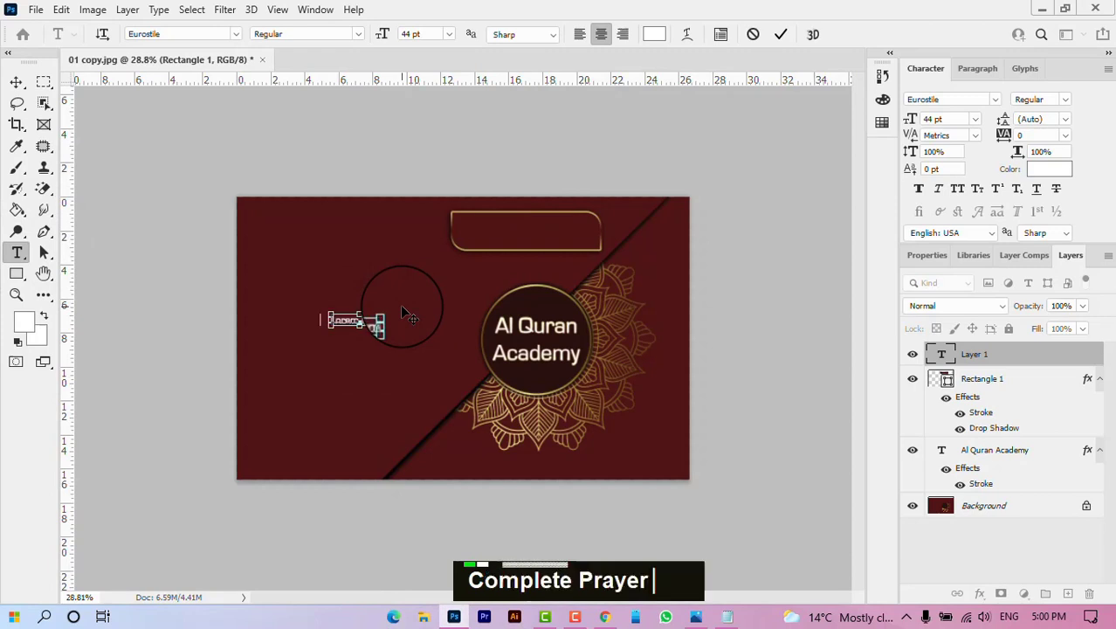
click(781, 37)
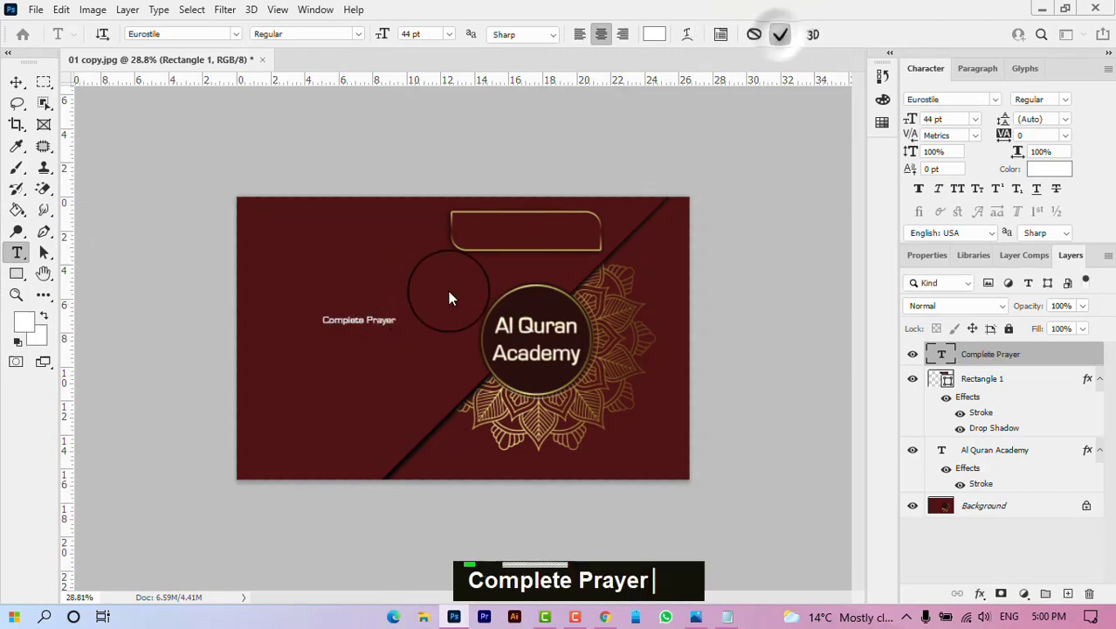
Step: Move the "Complete Prayer" text into the gold-outlined rectangle and scale it up to about 172%
click(16, 85)
drag(359, 322, 595, 213)
key(ctrl+t)
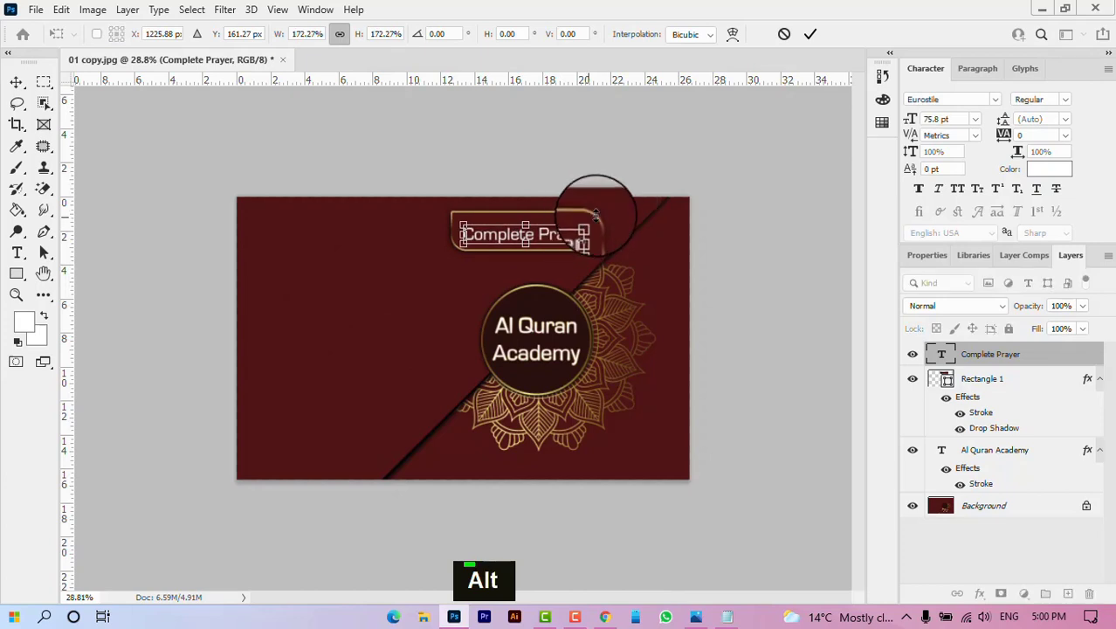
click(808, 39)
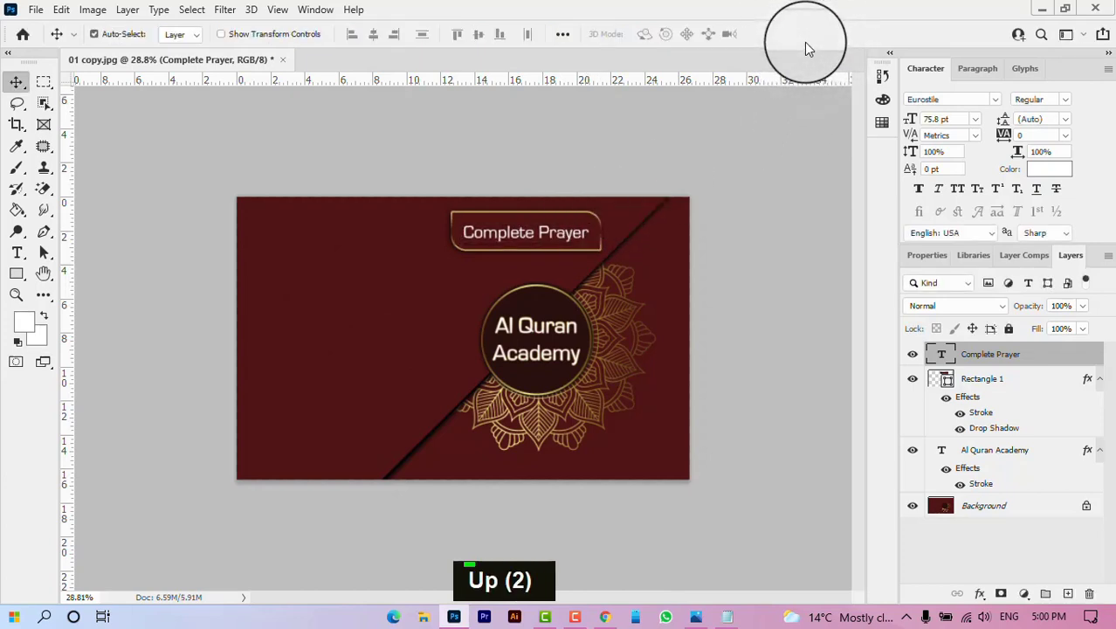
Step: Duplicate the rectangle together with its "Complete Prayer" text and place the copy in the design's upper-left area
click(746, 256)
click(598, 253)
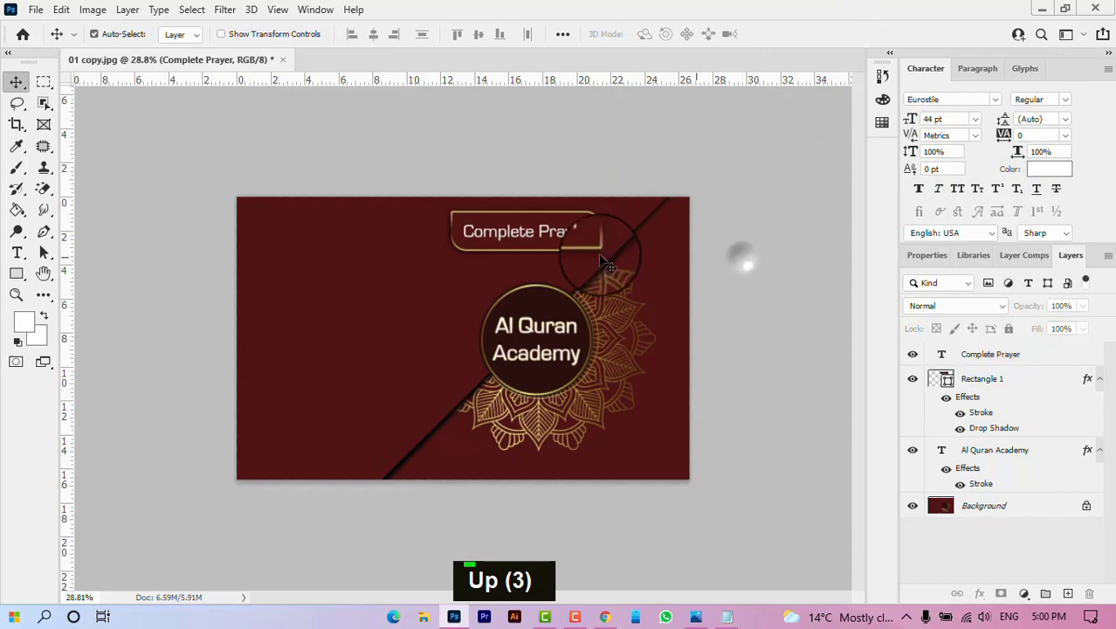
shift+click(593, 250)
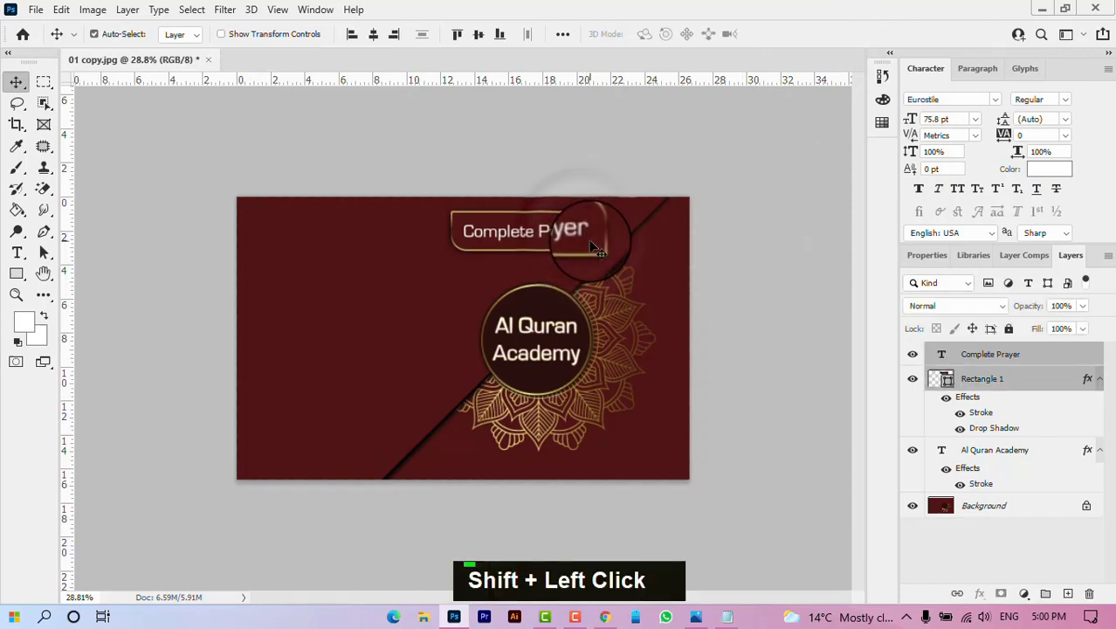
drag(593, 250, 400, 242)
click(1005, 615)
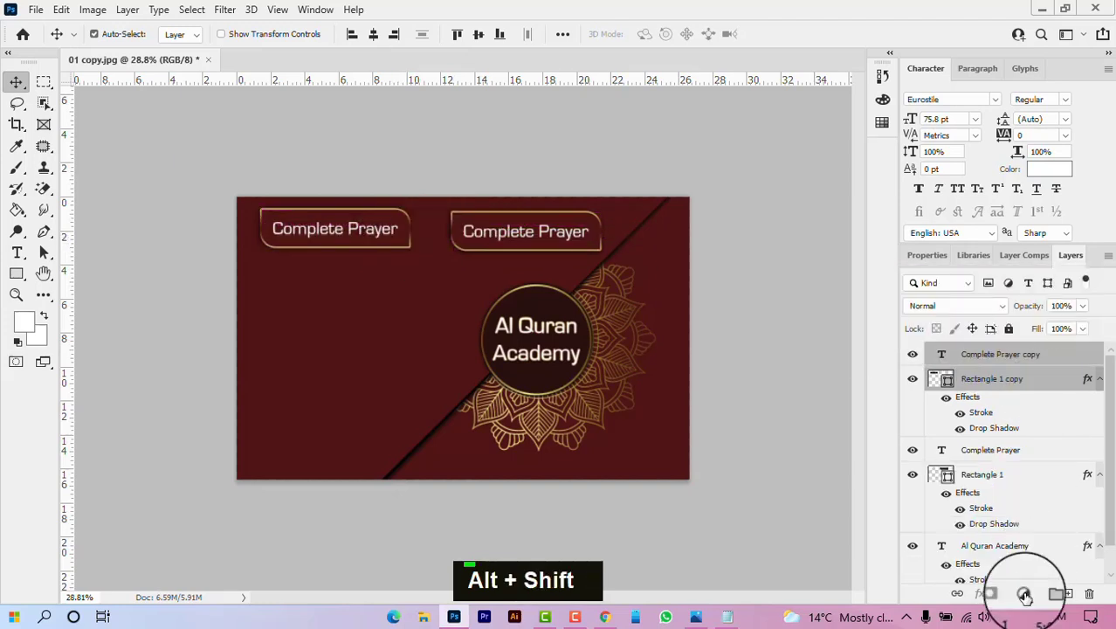
click(964, 488)
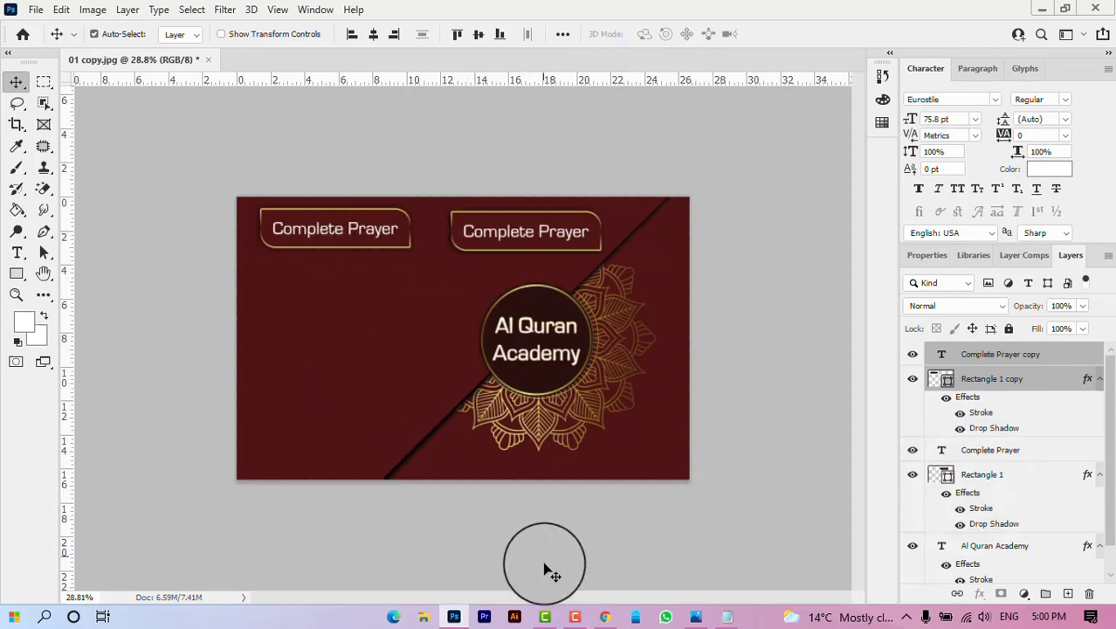
Step: Copy the line "Six Words" from the Notepad list, return to Photoshop and deselect the duplicated layers
click(727, 616)
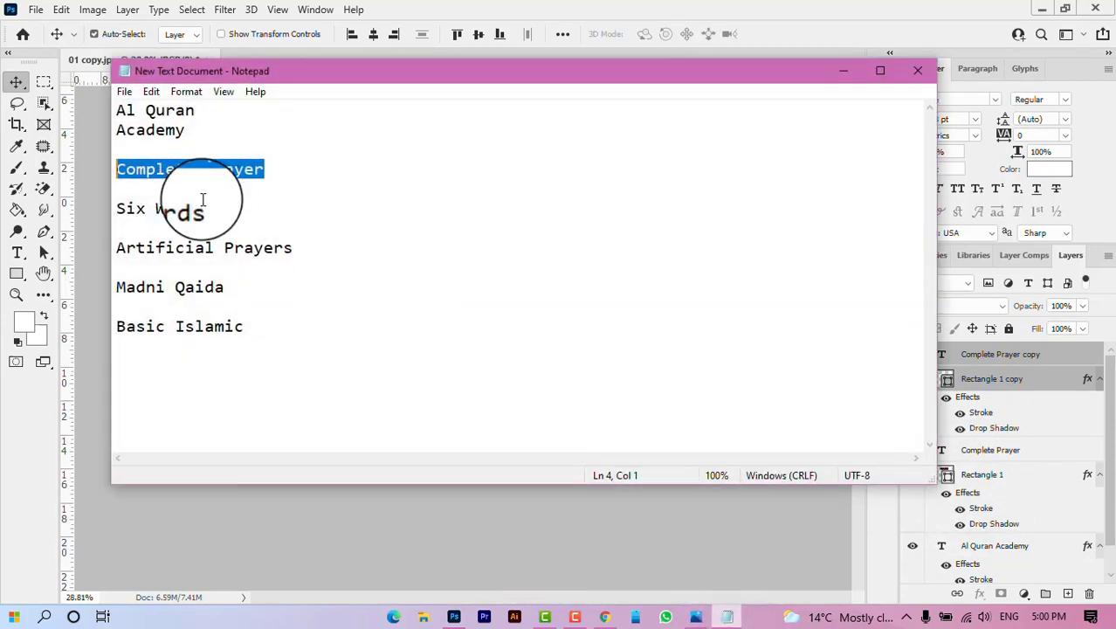
drag(202, 211, 119, 210)
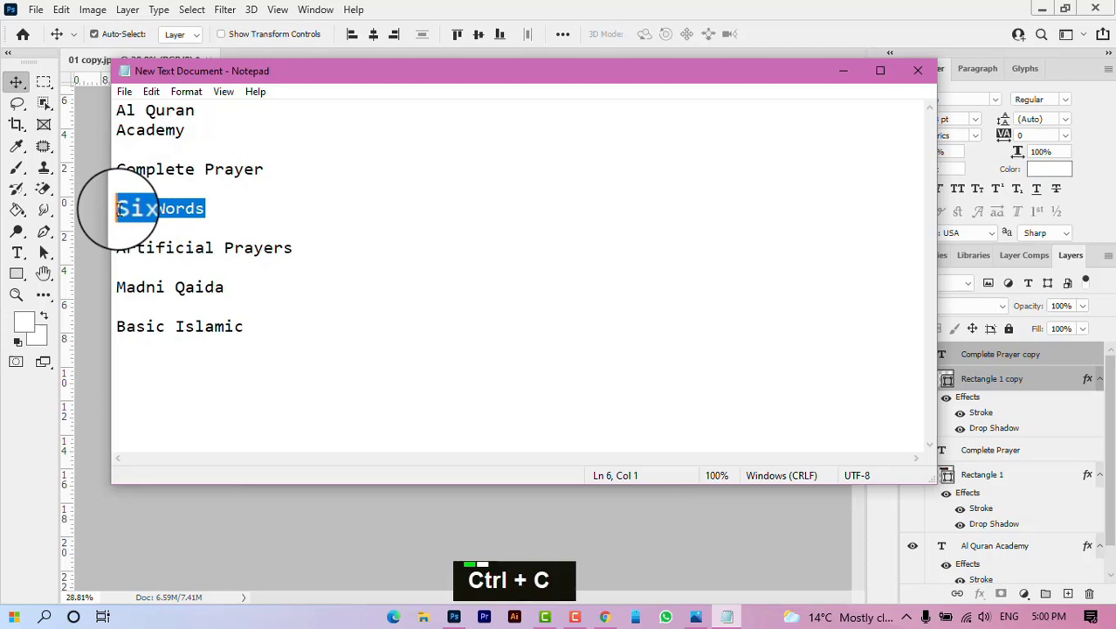
click(841, 71)
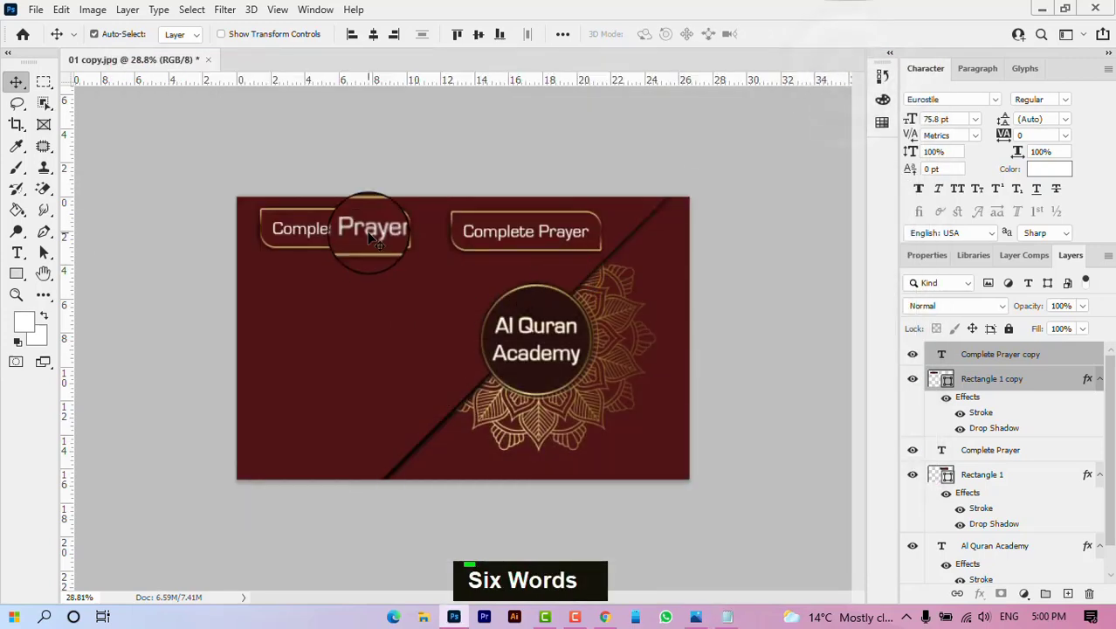
click(399, 350)
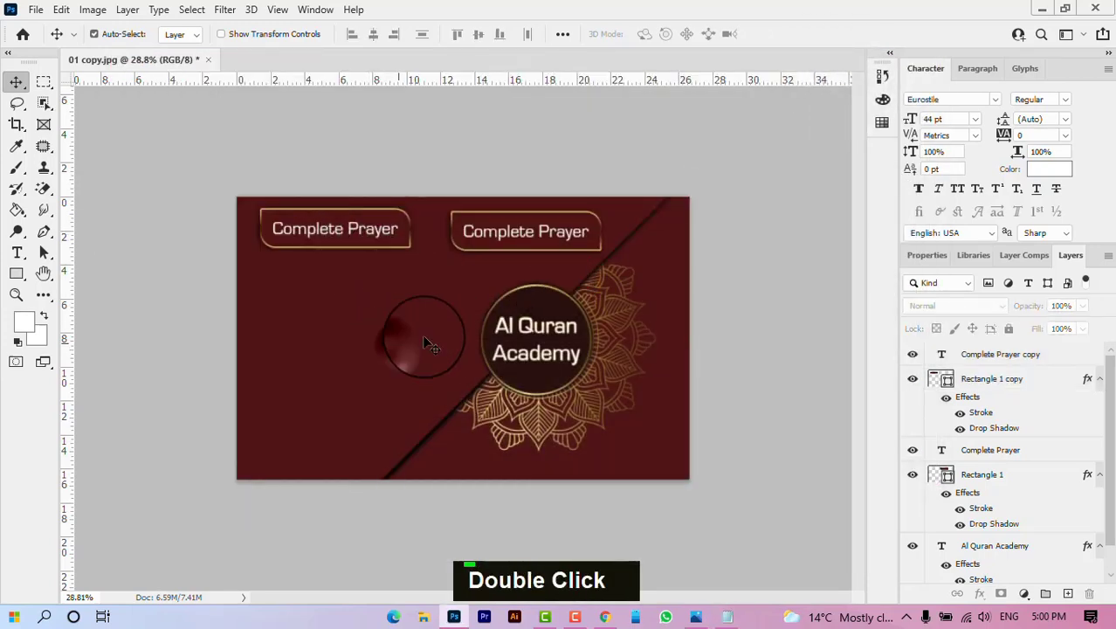
Step: Replace the text in the duplicated upper-left label box with "Six Words" and commit the edit
double_click(335, 229)
text(Six Words)
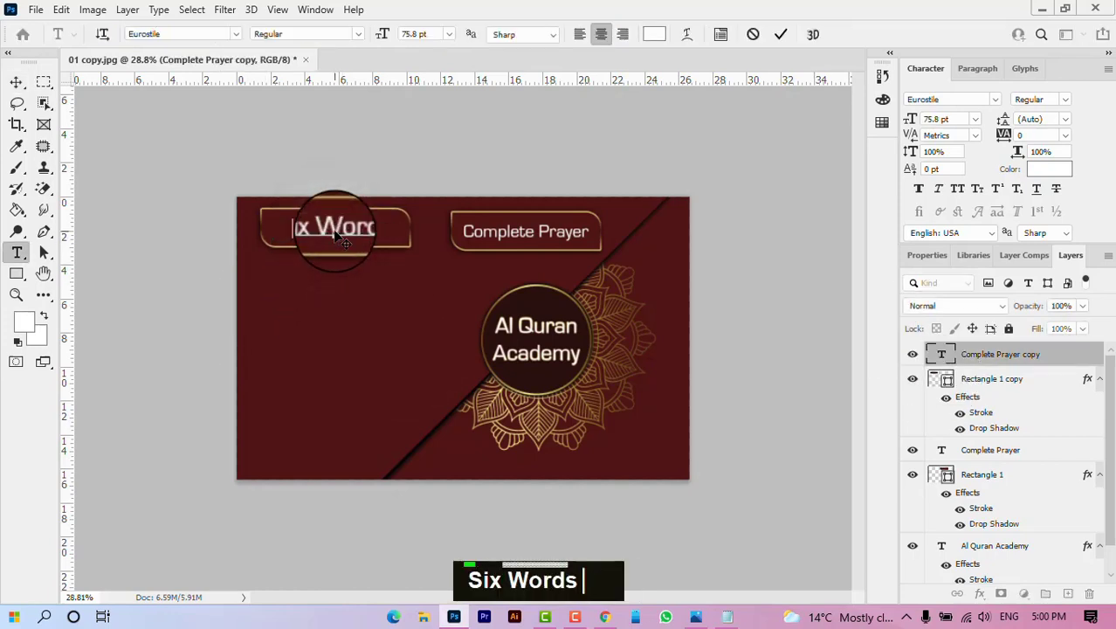
click(782, 33)
key(v)
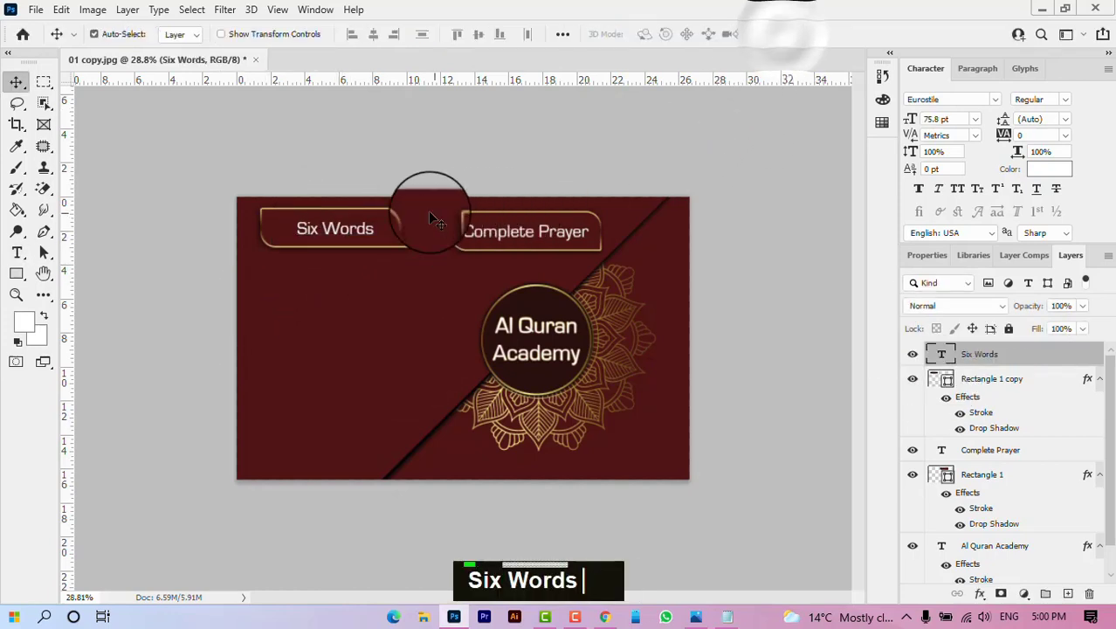
Step: Duplicate the "Six Words" text together with its gold-outlined rectangle and place the copy straight below the original
click(382, 238)
shift+click(381, 233)
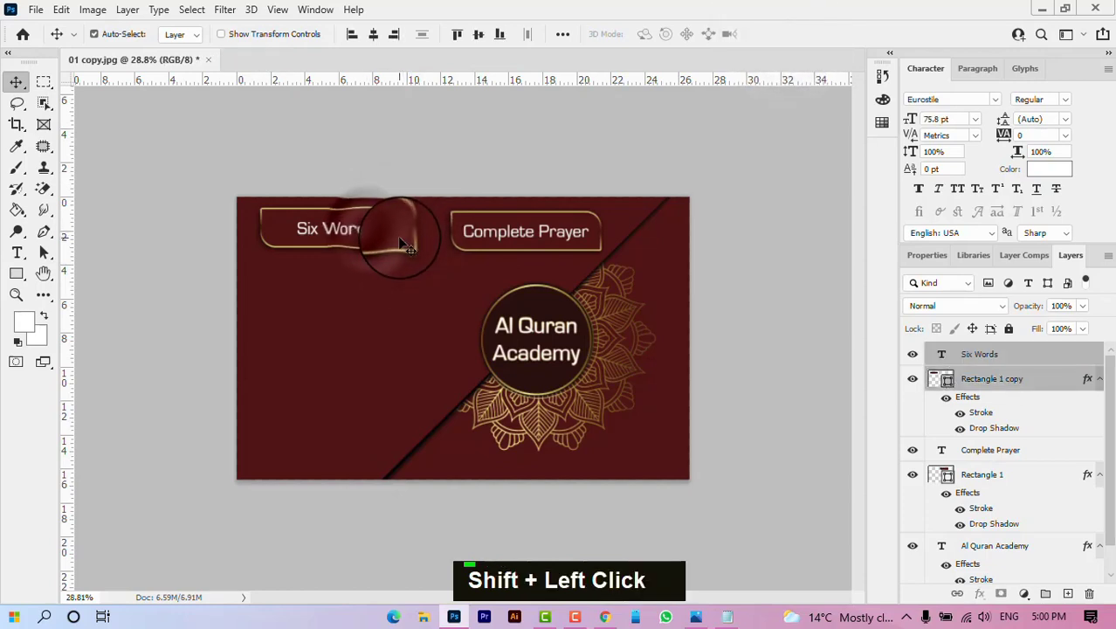
drag(400, 249, 400, 327)
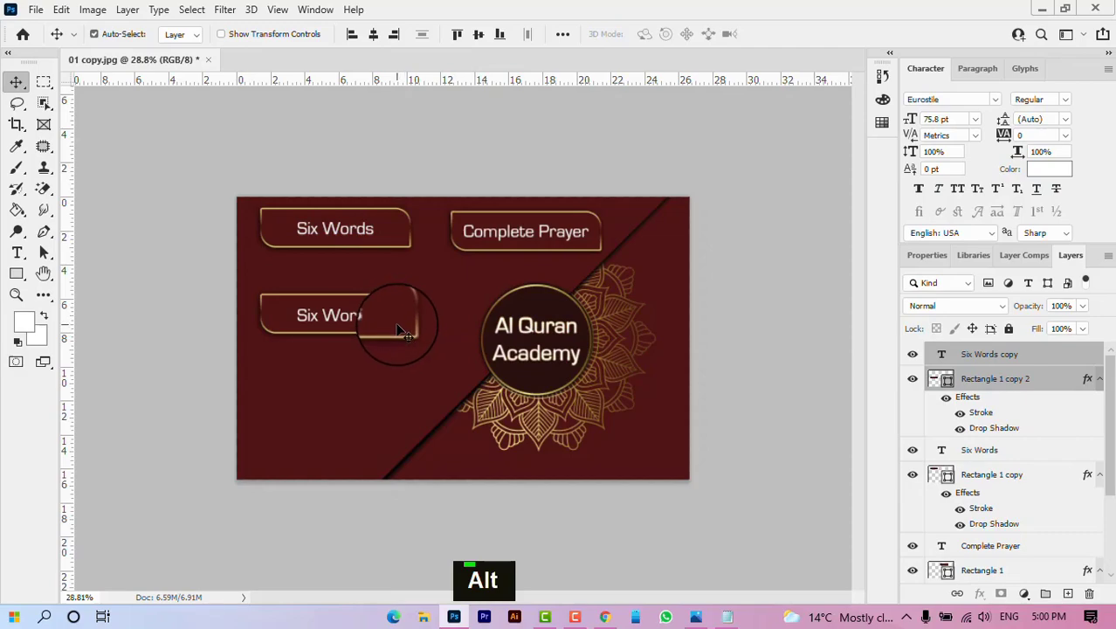
Step: Copy the line "Artificial Prayers" from the Notepad list and return to Photoshop
click(1034, 11)
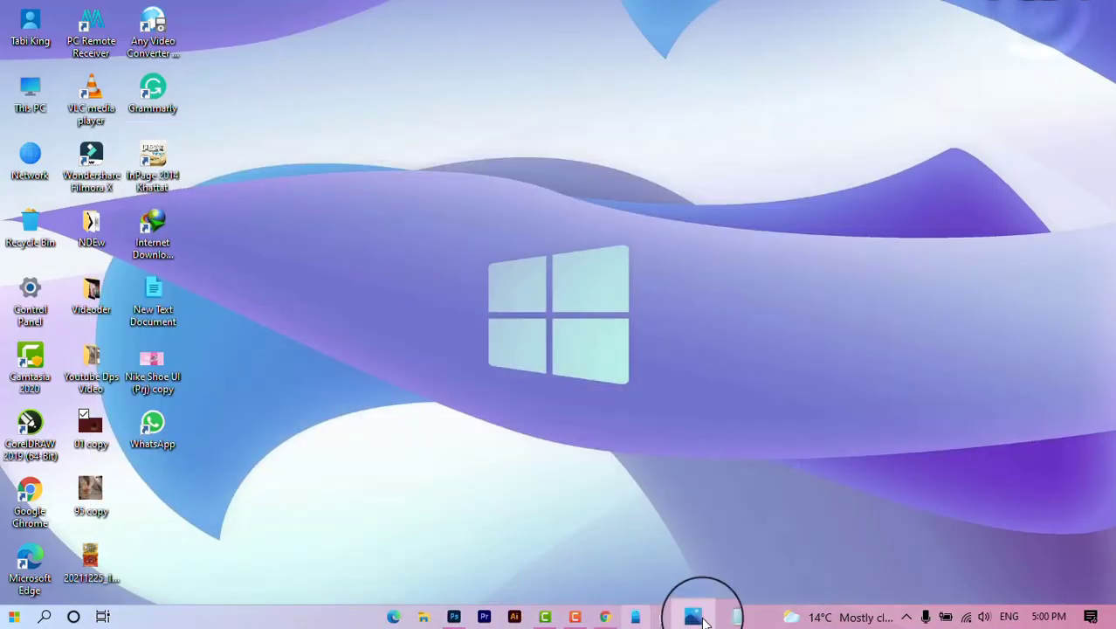
click(720, 618)
drag(294, 248, 118, 248)
right_click(175, 253)
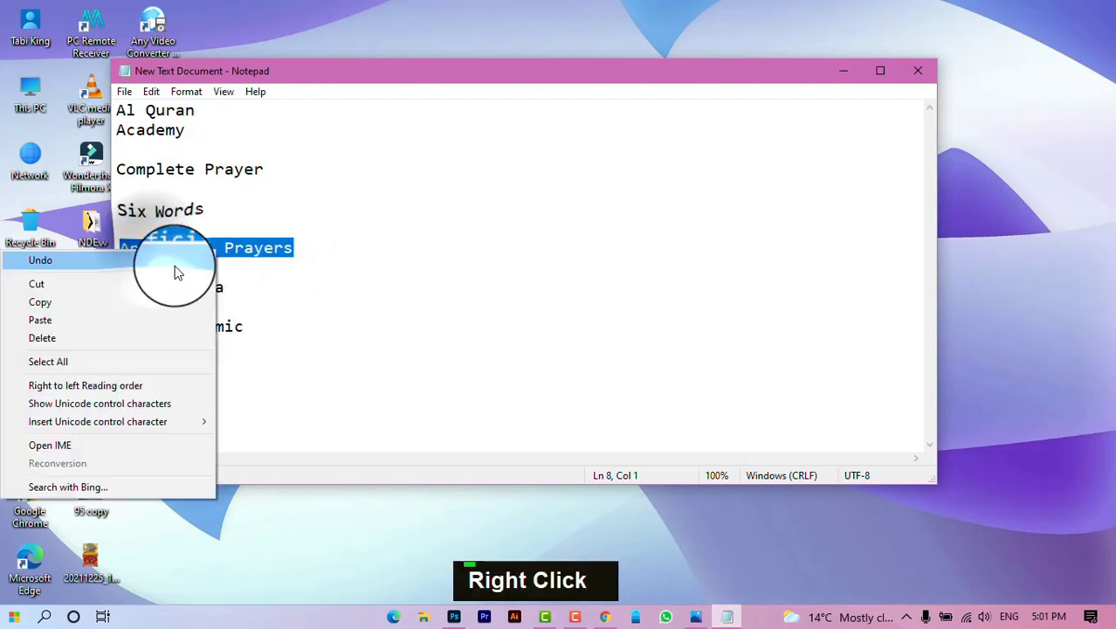
click(130, 301)
click(844, 71)
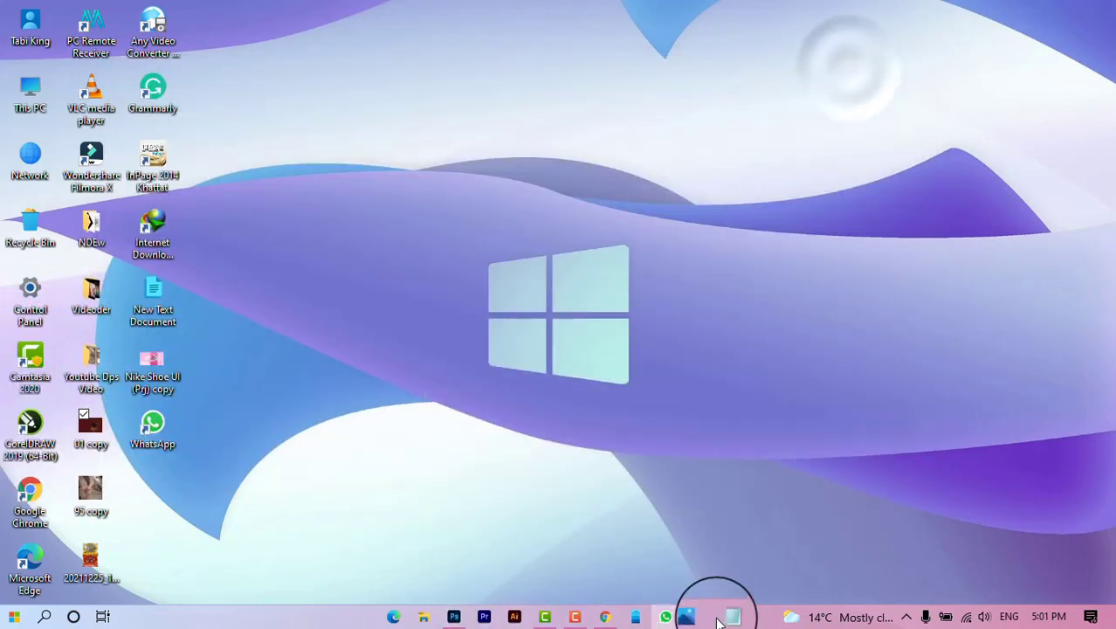
click(453, 617)
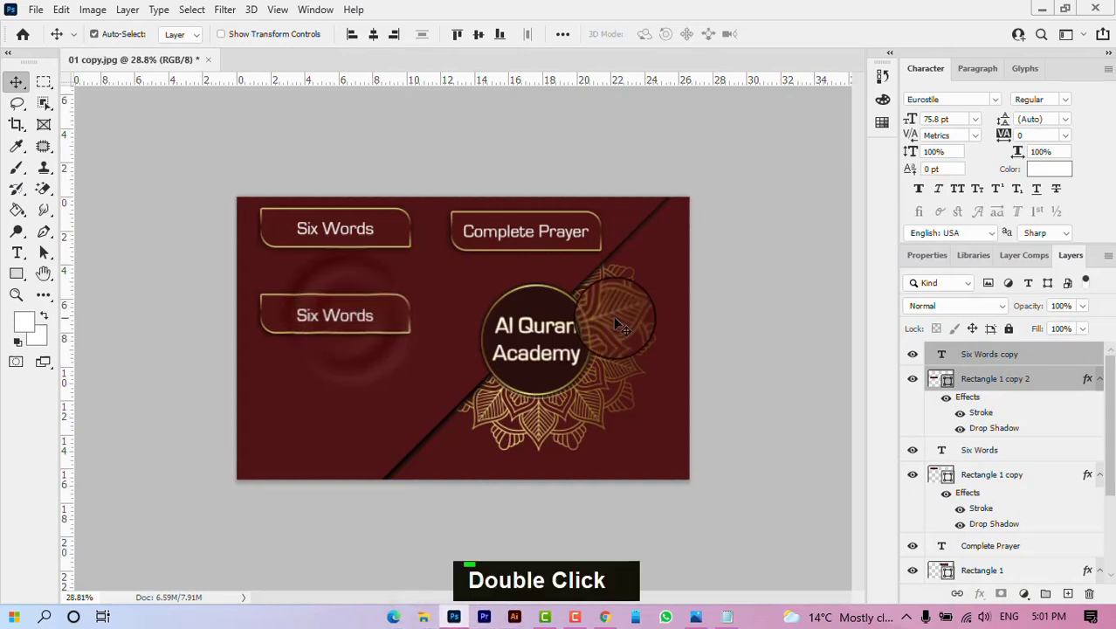
Step: Replace the text in the lower "Six Words" label with "Artificial Prayers" and commit the edit
click(732, 323)
double_click(374, 322)
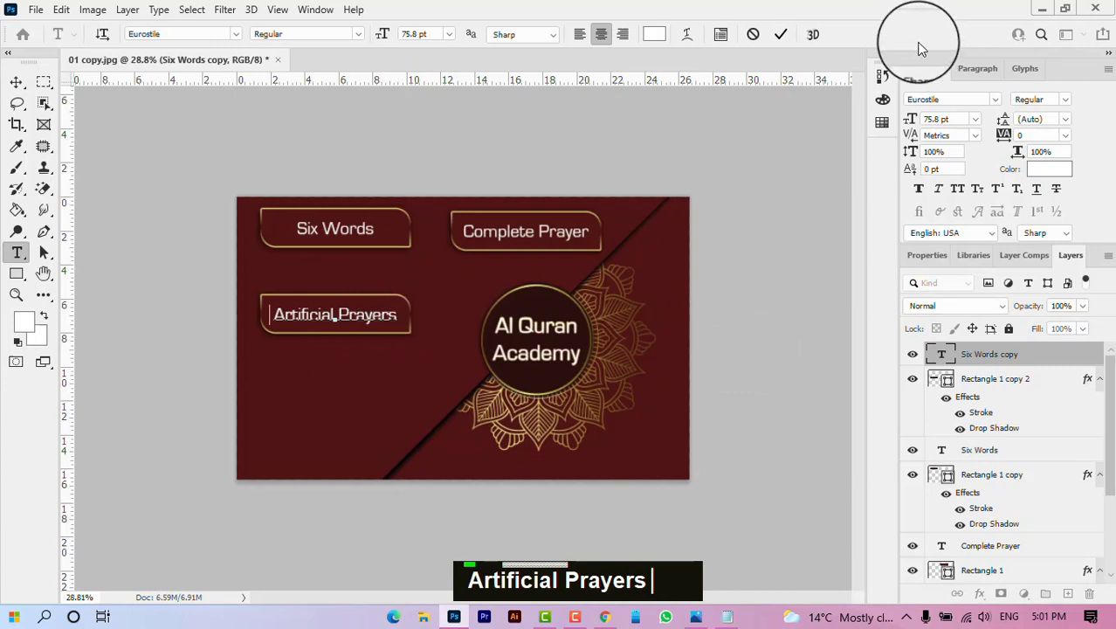
click(784, 34)
key(v)
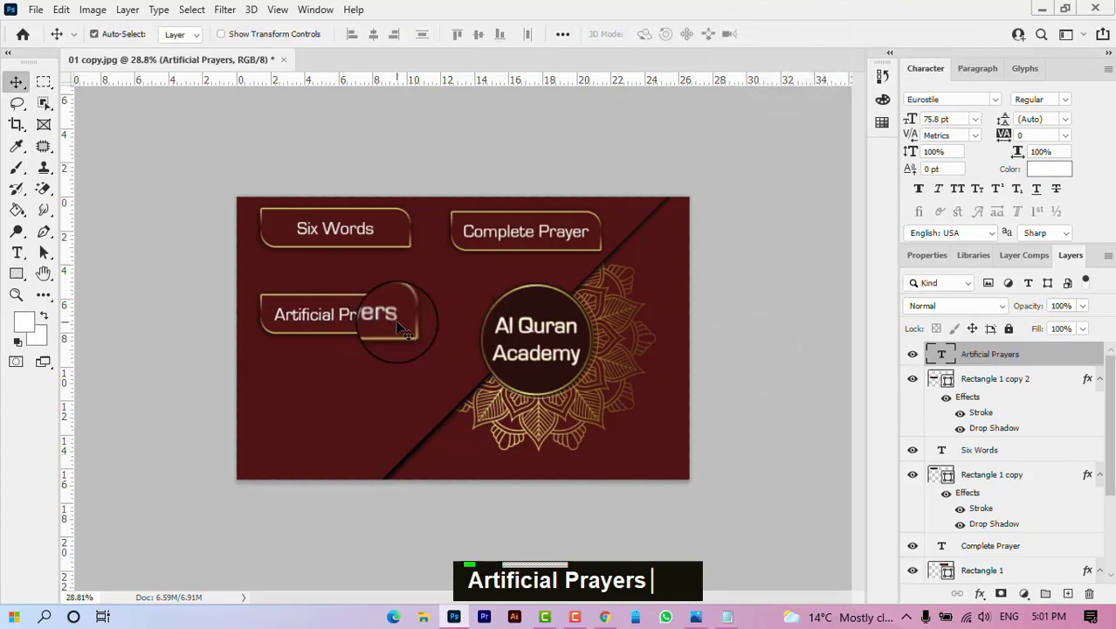
Step: Duplicate the "Artificial Prayers" text together with its rectangle and place the copy straight below it
shift+click(388, 316)
shift+click(395, 321)
drag(395, 322, 412, 415)
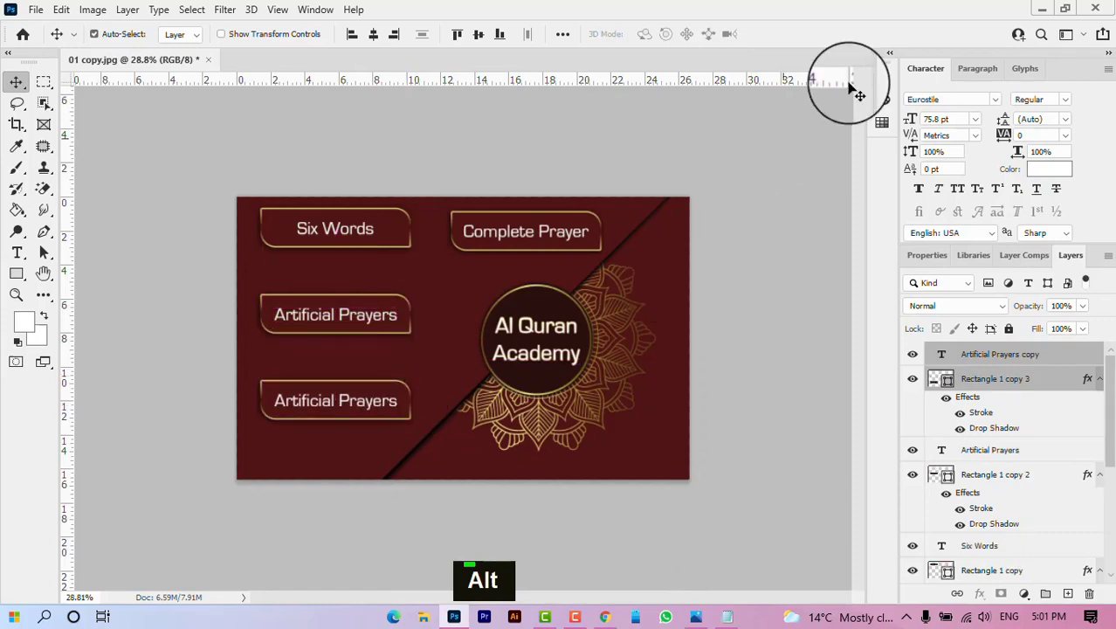
Step: Copy the line "Madni Qaida" from the Notepad list and return to Photoshop
click(1044, 12)
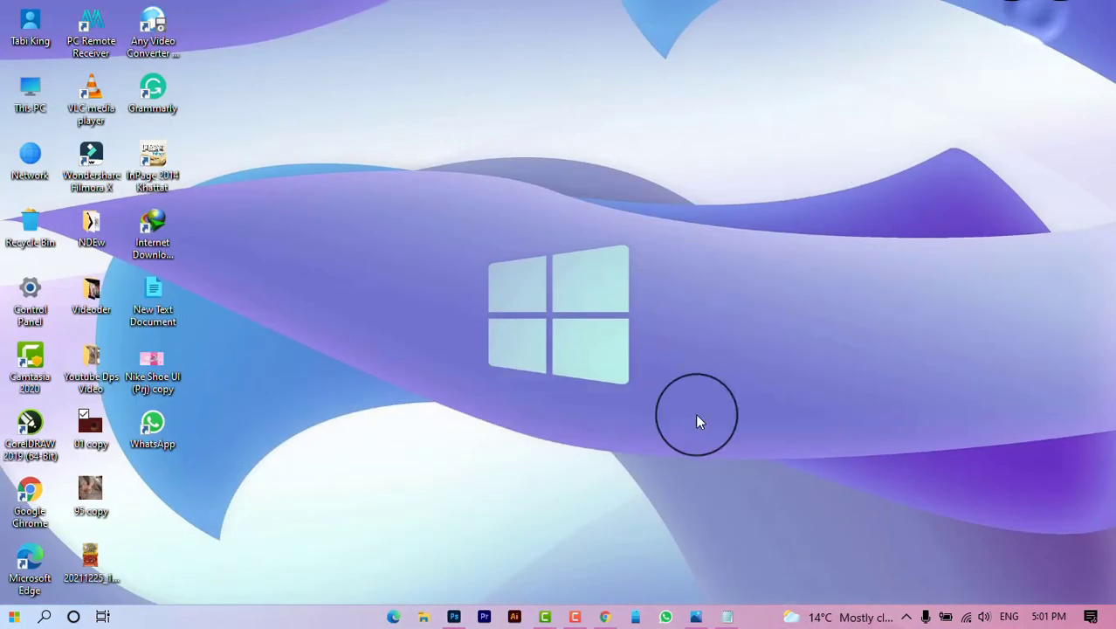
click(728, 617)
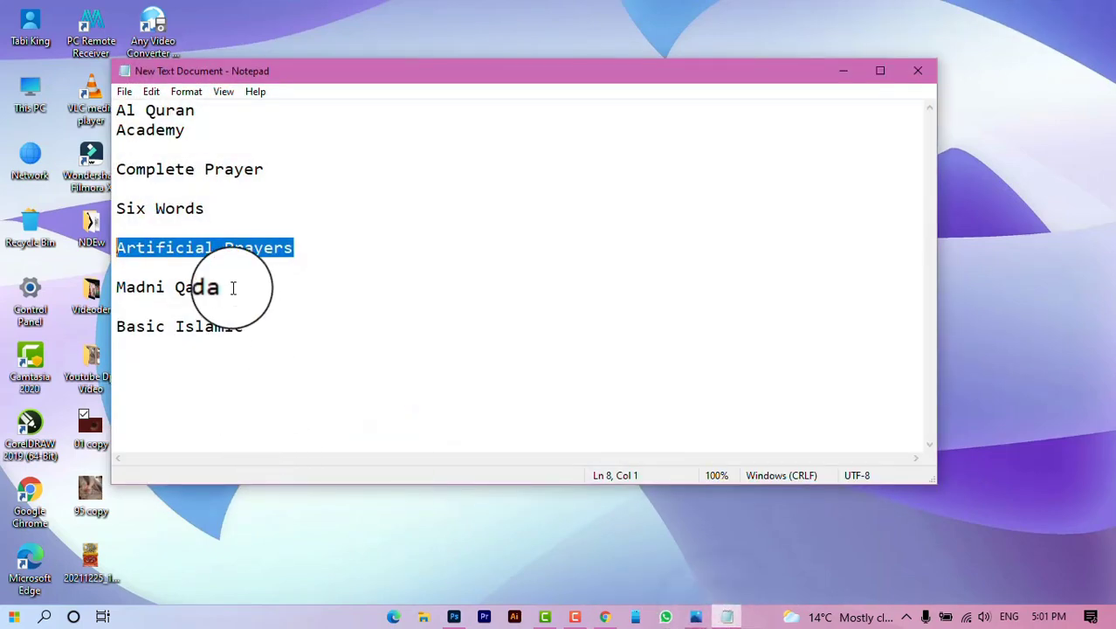
drag(231, 287, 114, 287)
right_click(129, 294)
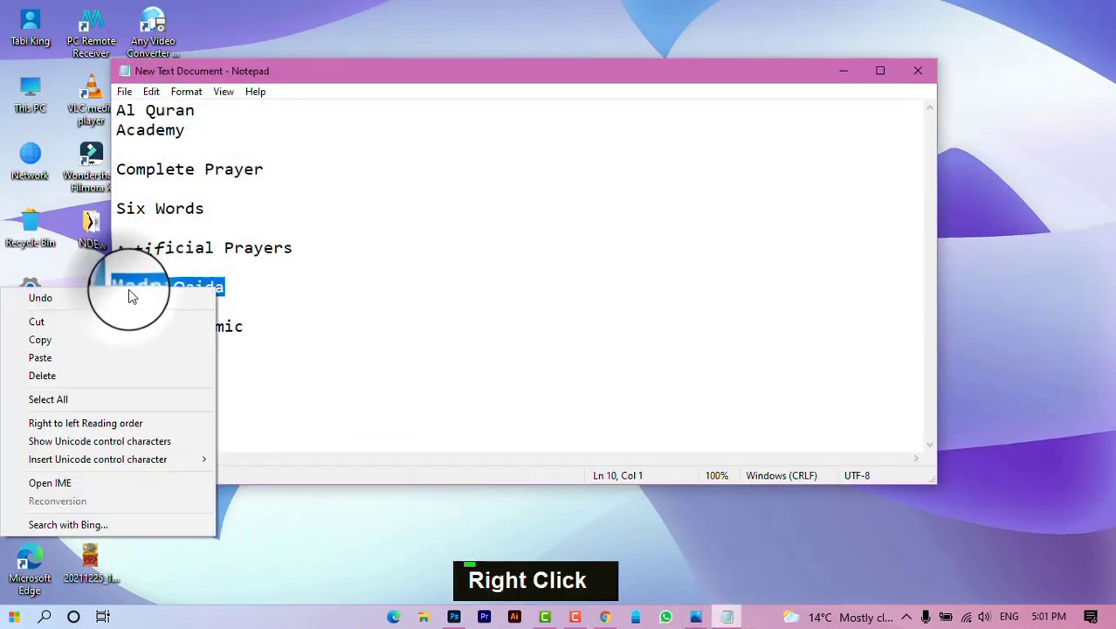
click(64, 340)
click(843, 70)
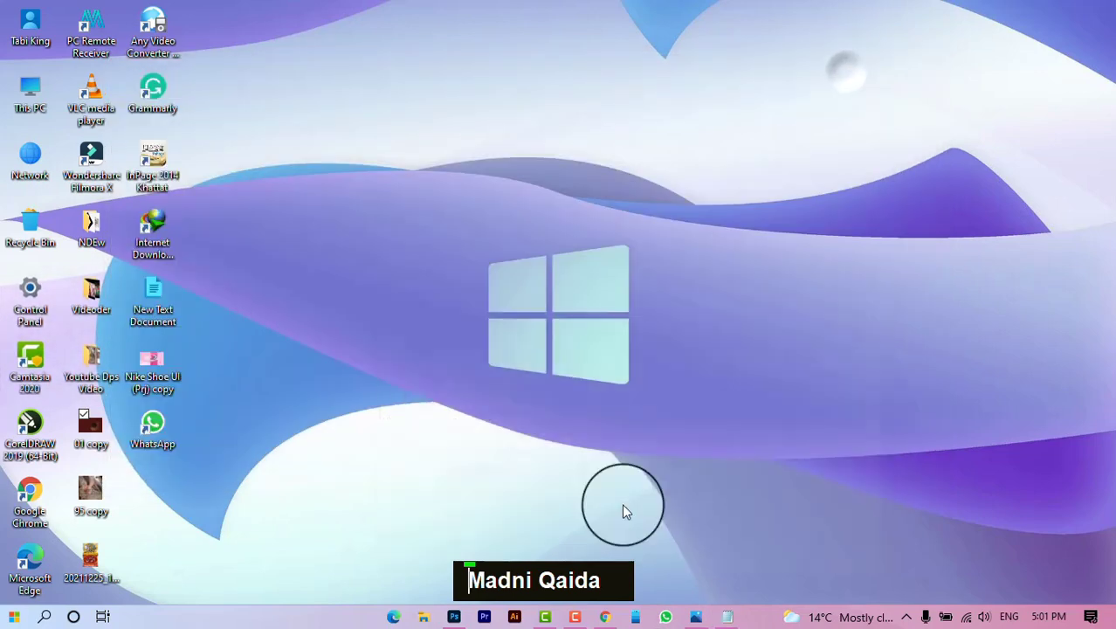
click(454, 617)
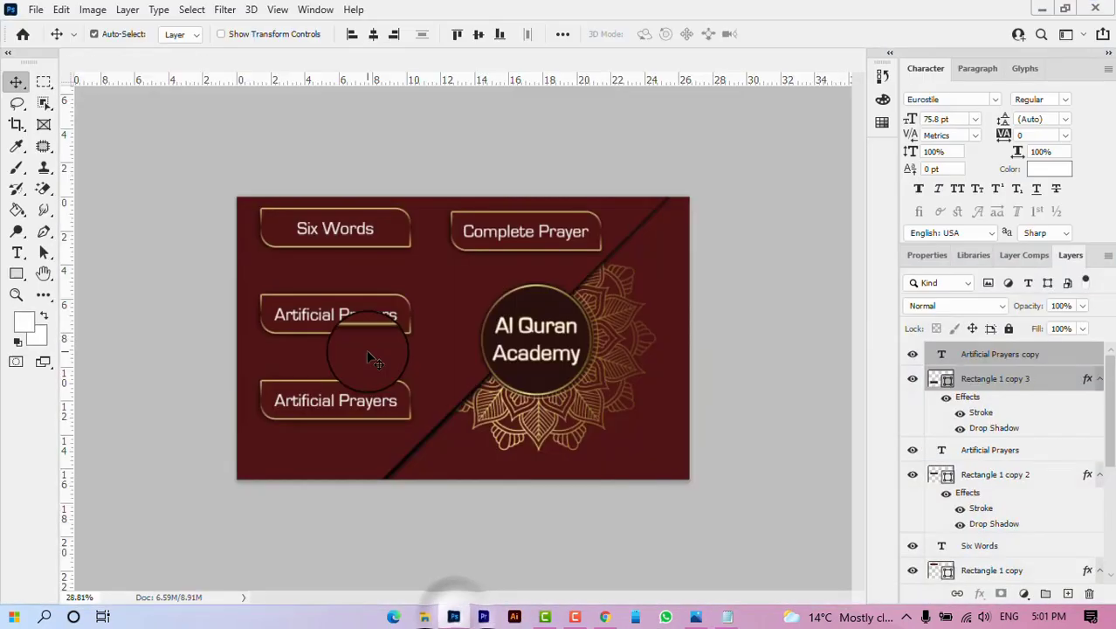
Step: Replace the text in the lowest "Artificial Prayers" label with "Madni Qaida" and commit the edit
double_click(363, 400)
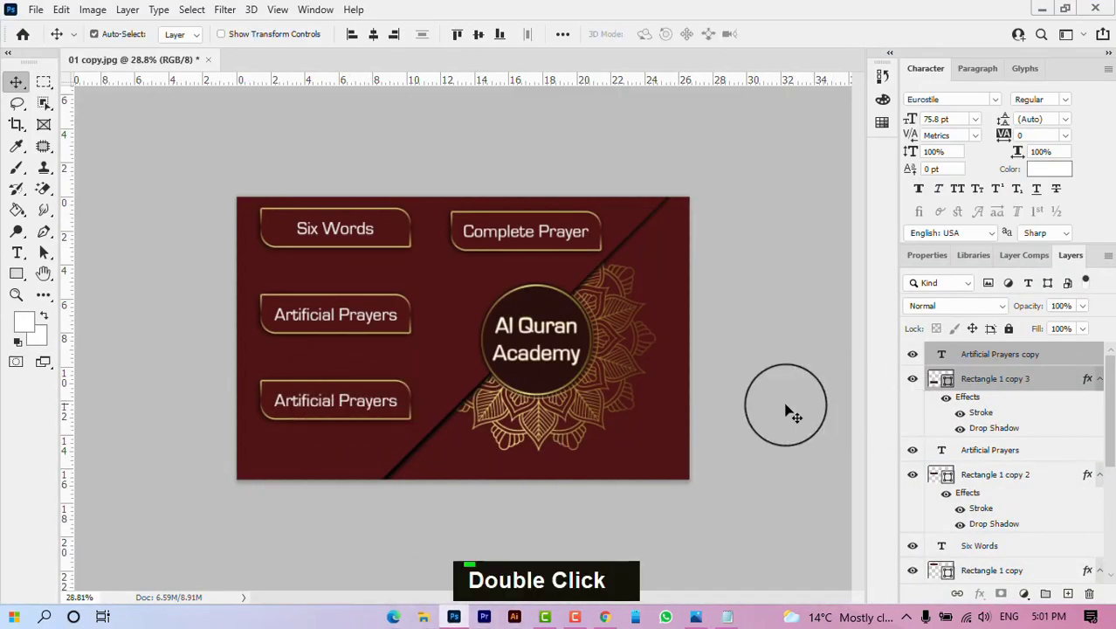
key(ctrl+a)
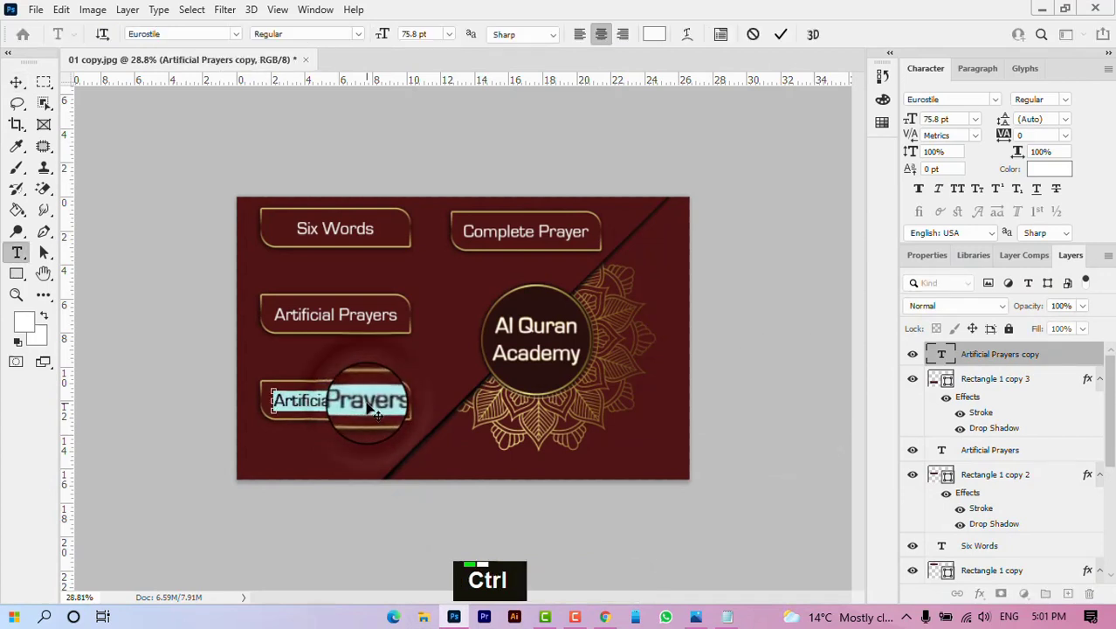
text(Madni Qaida)
click(780, 35)
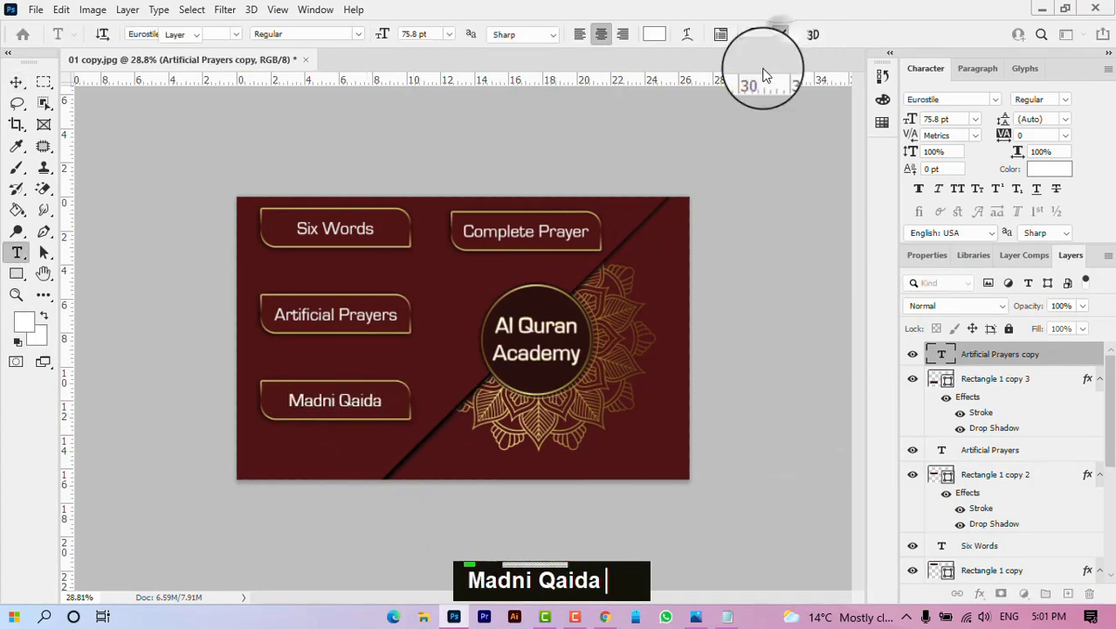
key(v)
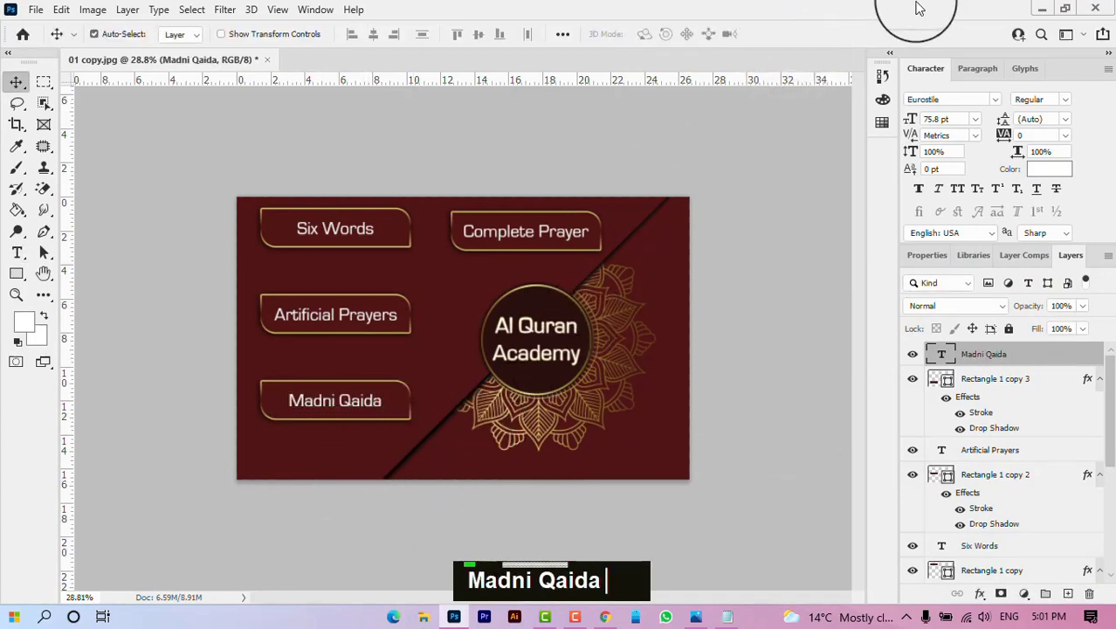
Step: Nudge the "Madni Qaida" label upward, and nudge the "Artificial Prayers" text and rectangle up to sit closely below the "Six Words" box
shift+click(398, 400)
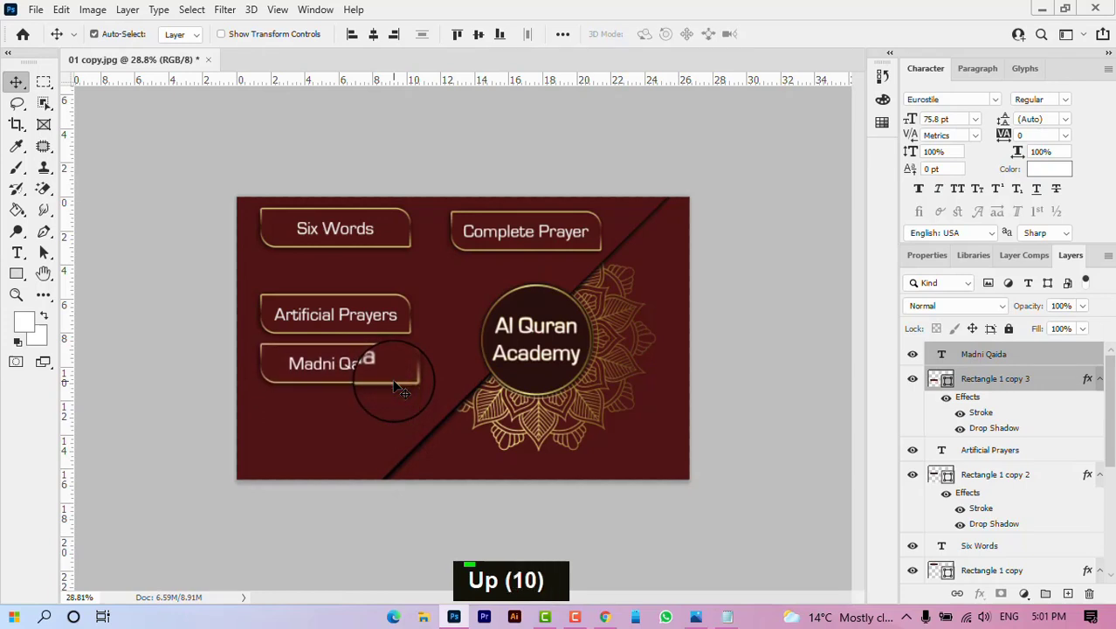
click(384, 323)
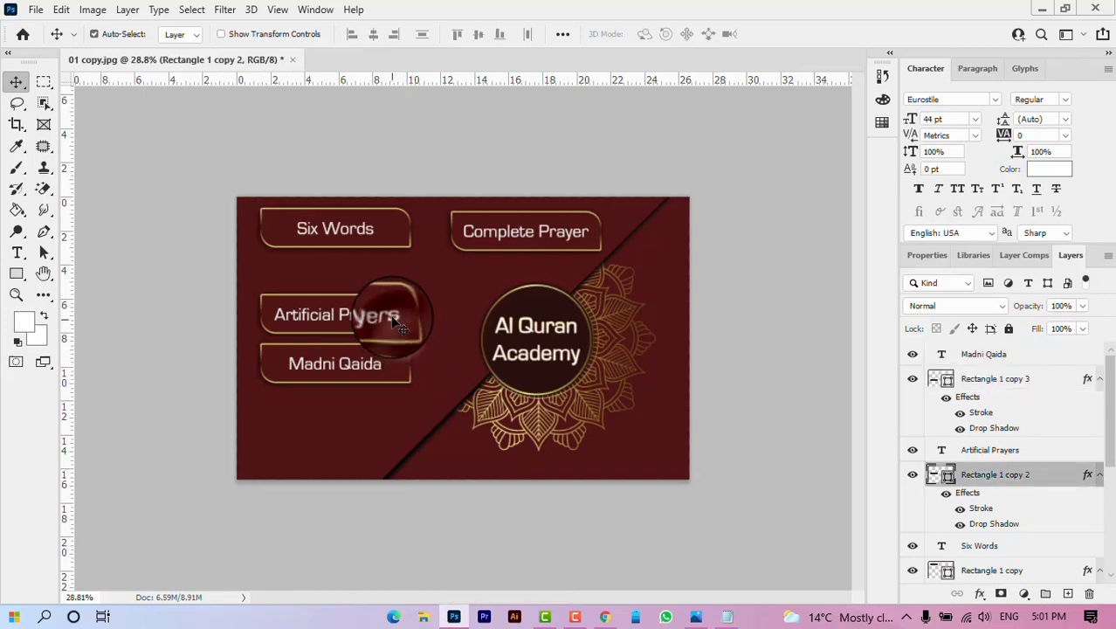
shift+click(391, 318)
key(Up)
key(Up)
key(Up)
key(Up)
key(Up)
key(Up)
key(Up)
key(Up)
key(Up)
key(Up)
key(Up)
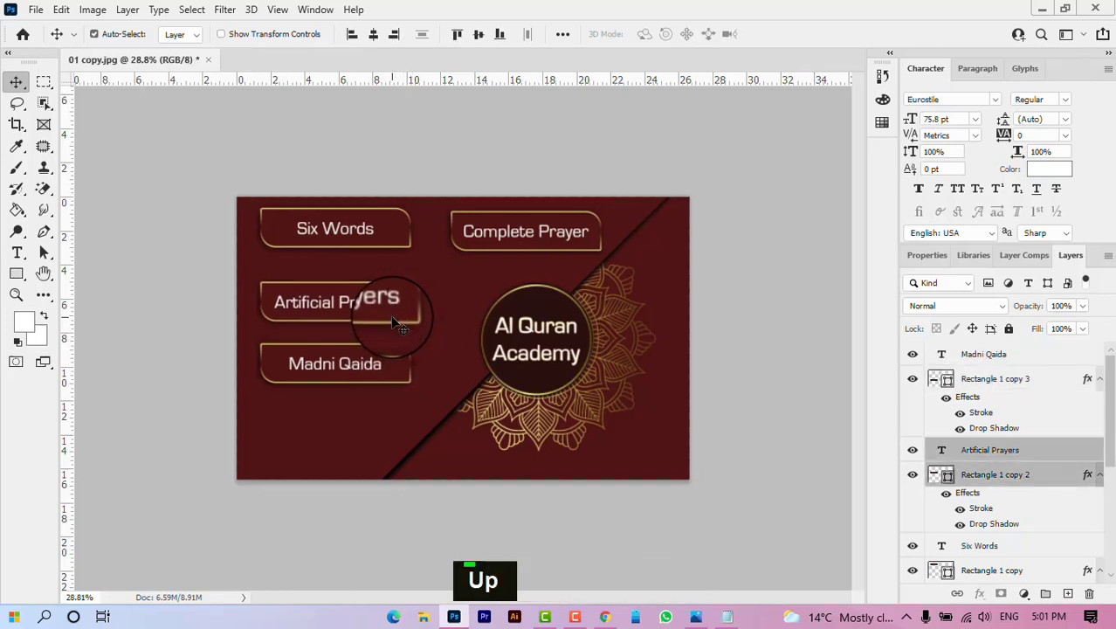
key(Up)
key(Up)
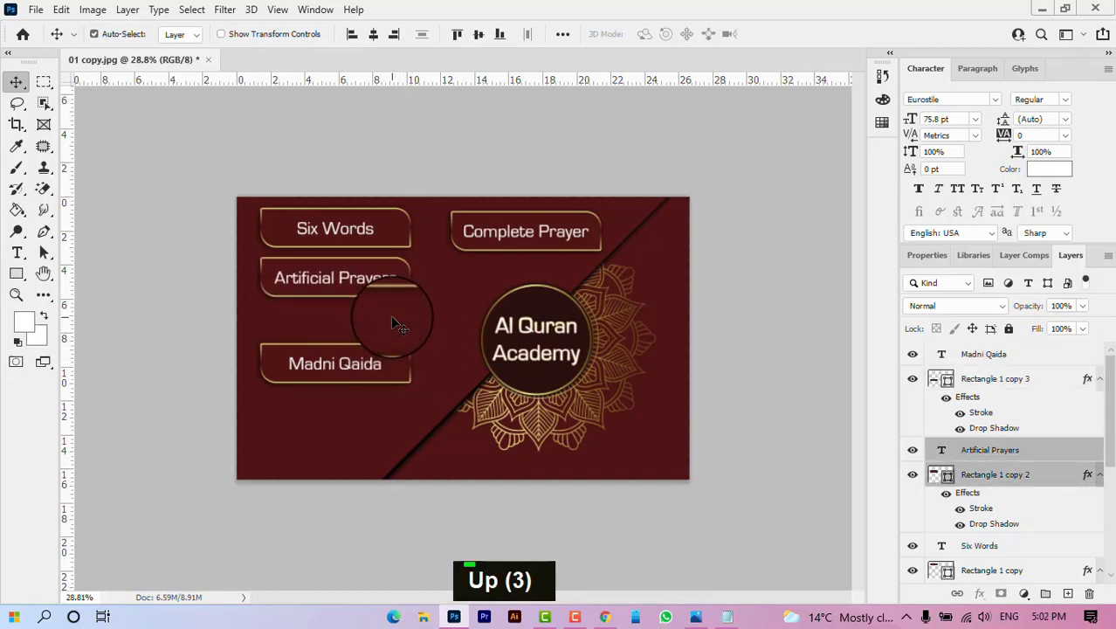
Step: Select the "Madni Qaida" text with its rectangle and nudge both further up toward the "Artificial Prayers" box
click(384, 367)
shift+click(377, 371)
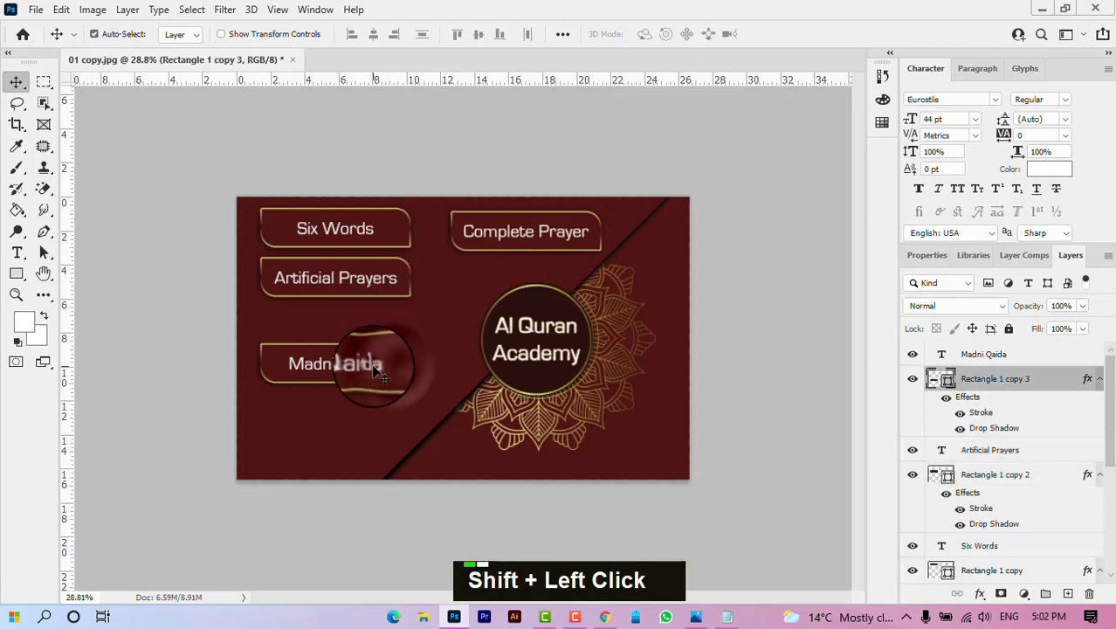
key(Up)
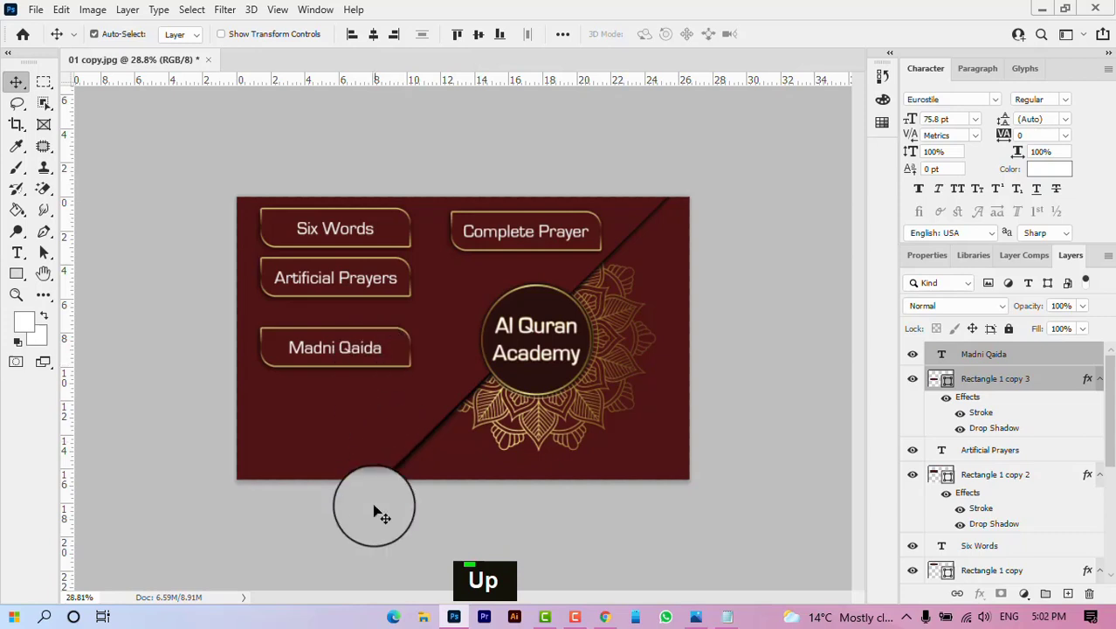
shift+click(397, 361)
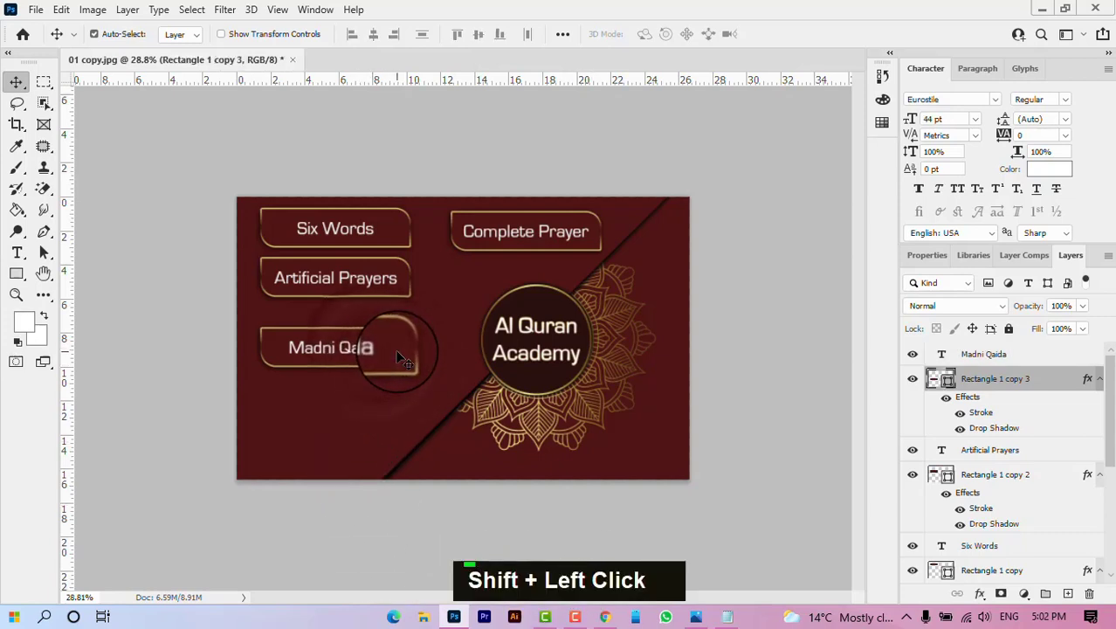
drag(397, 360, 399, 400)
key(ctrl+z)
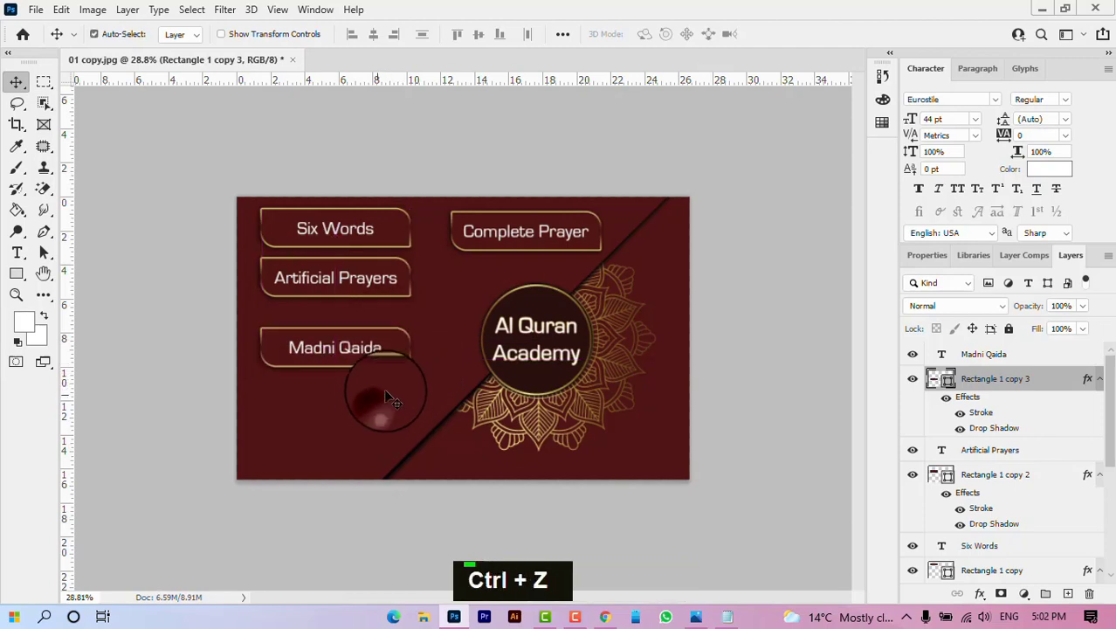
Step: Duplicate the "Madni Qaida" text together with its rectangle below the original and nudge the copy upward to tighten the gap
click(771, 371)
click(404, 358)
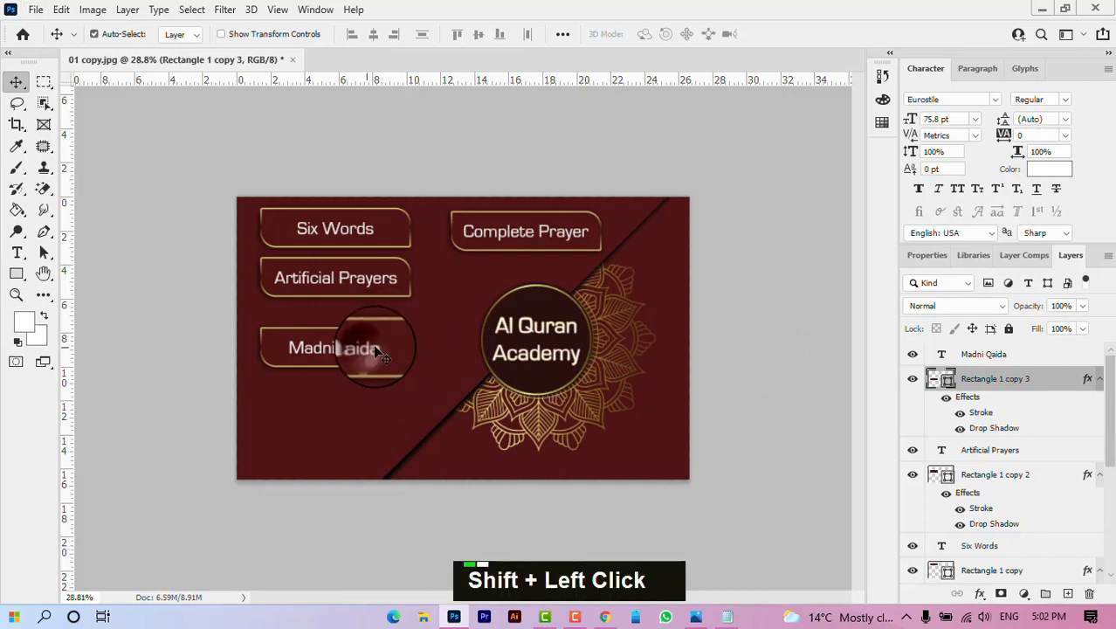
shift+click(399, 349)
drag(397, 358, 397, 409)
key(Up)
key(Up)
key(Up)
key(Up)
key(Up)
key(Up)
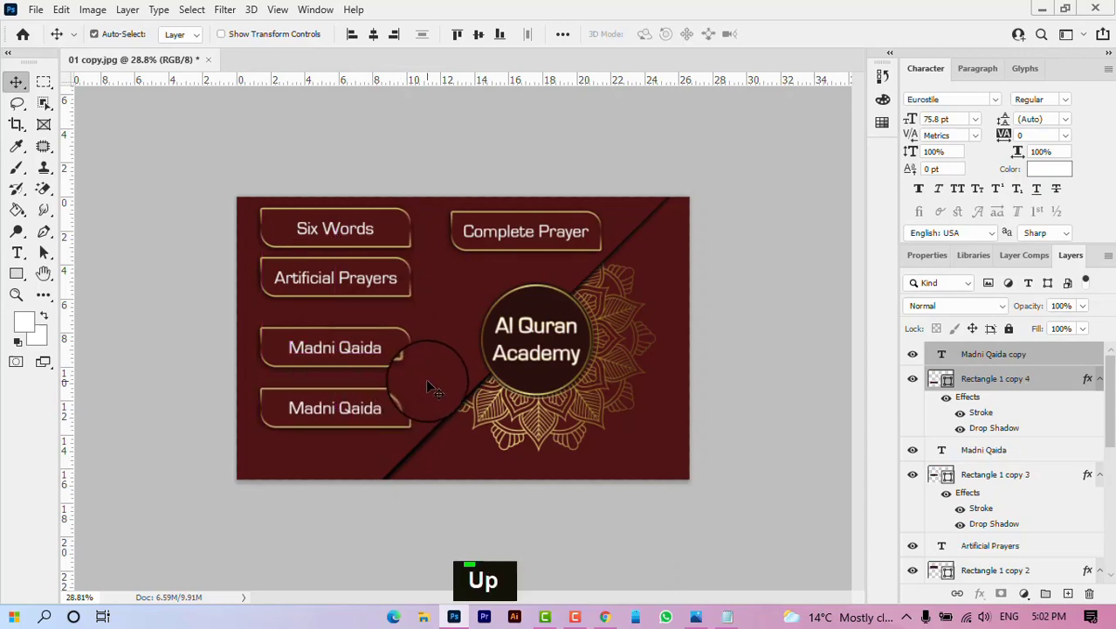
key(Up)
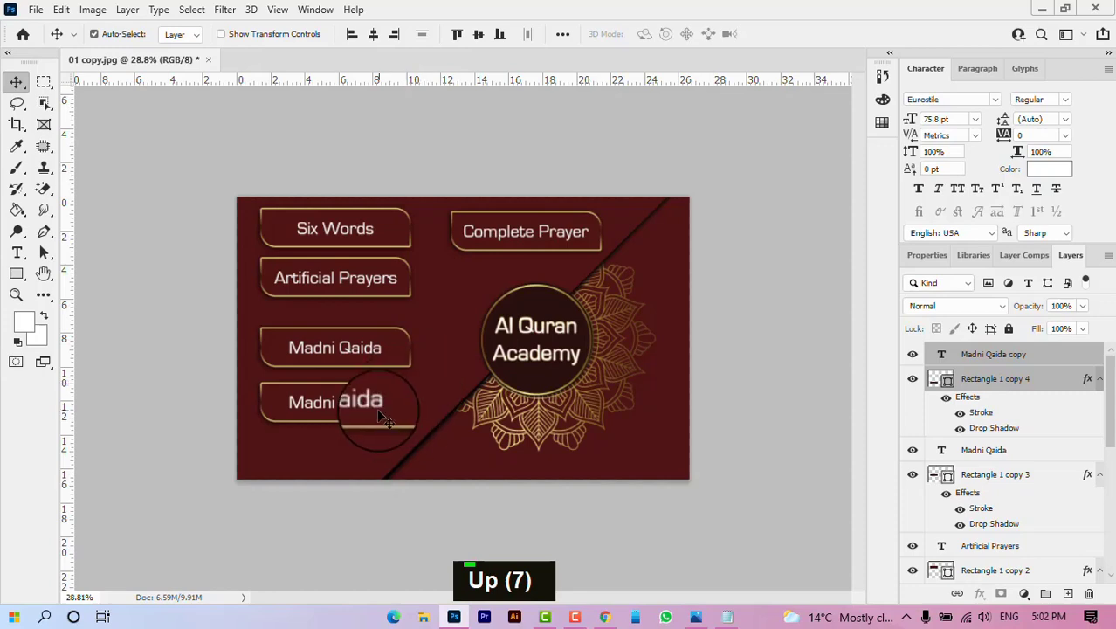
Step: Copy the line "Basic Islamic" from the Notepad list and return to Photoshop
click(727, 618)
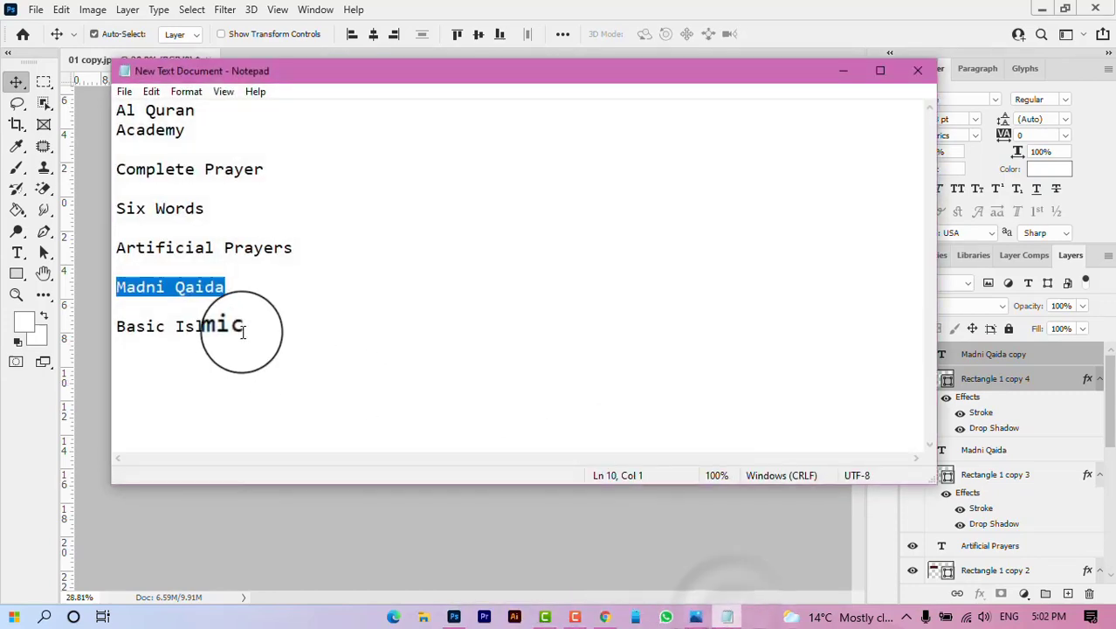
drag(244, 326, 118, 327)
right_click(118, 327)
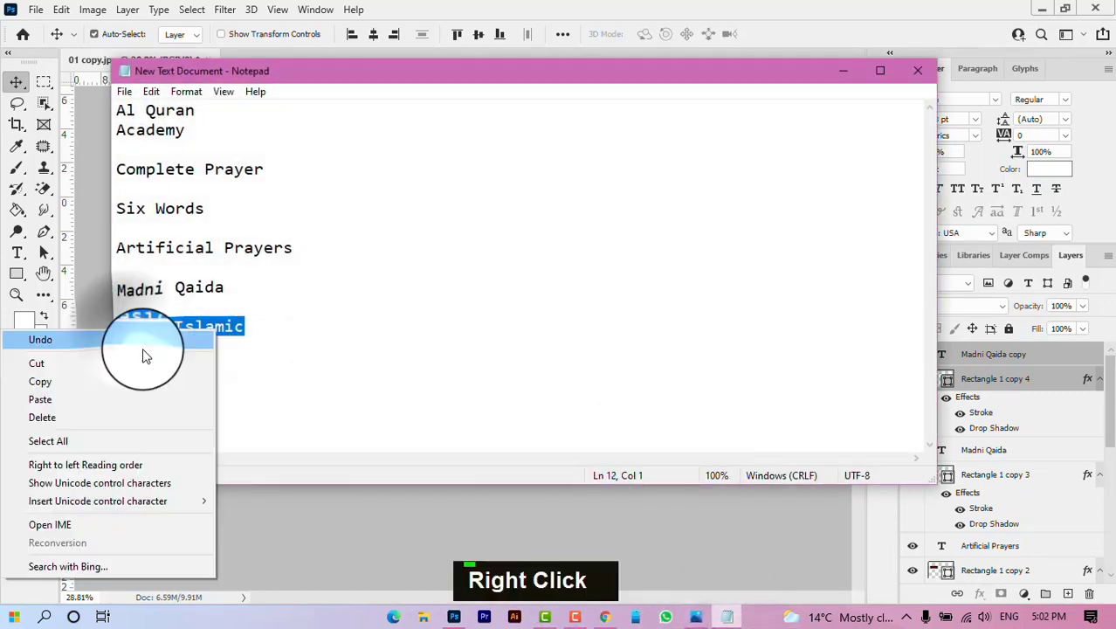
click(75, 386)
click(843, 71)
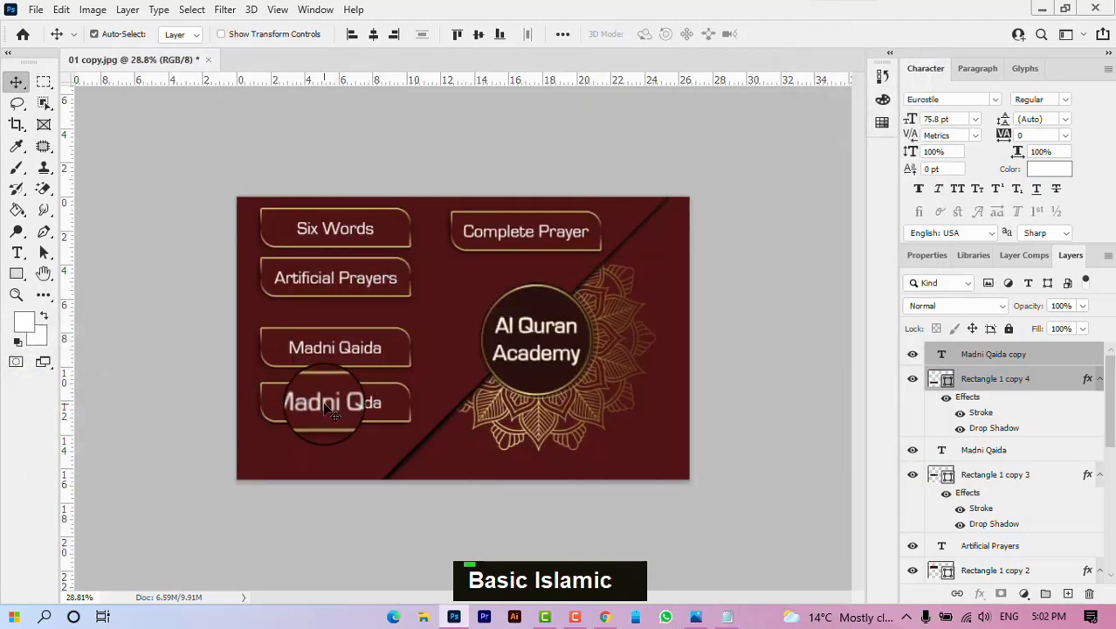
Step: Replace the text of the lowest "Madni Qaida" label with the copied "Basic Islamic"
double_click(336, 403)
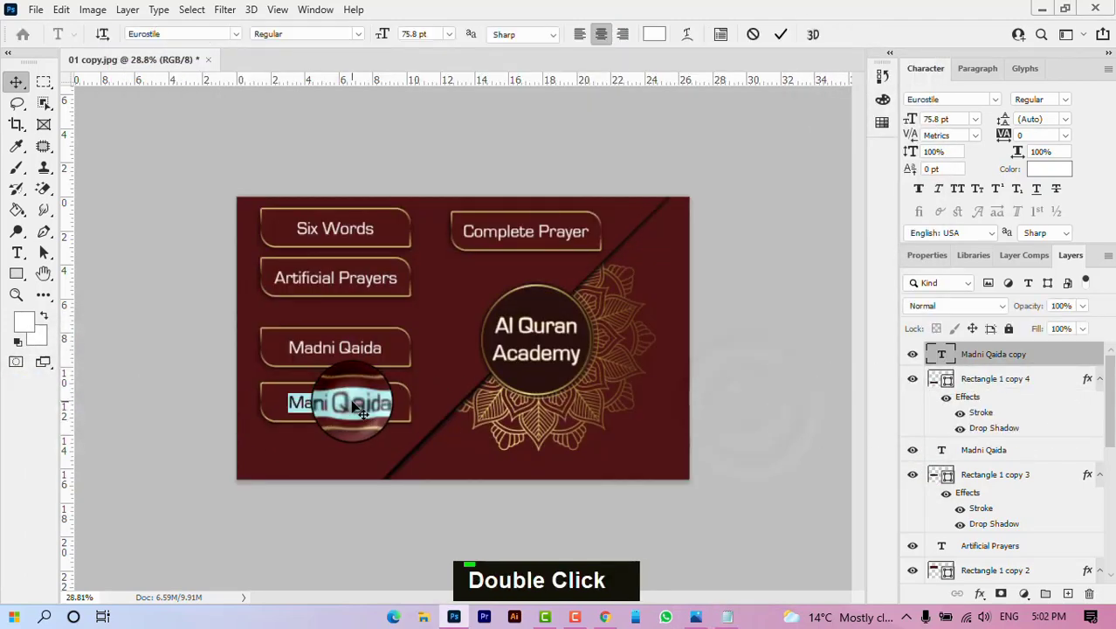
key(ctrl+v)
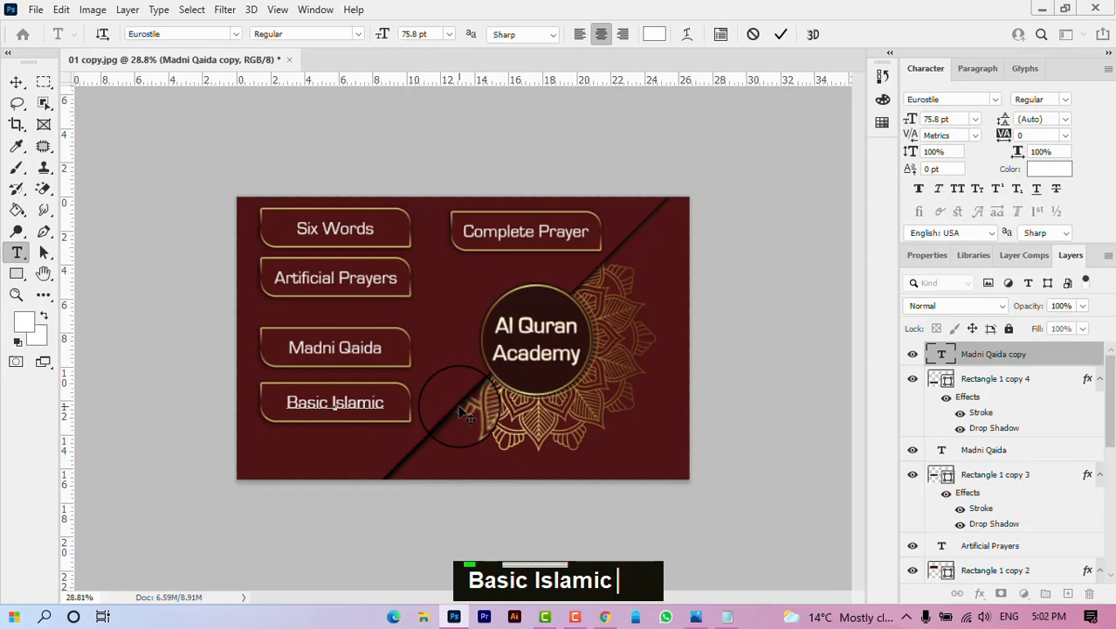
click(781, 35)
key(v)
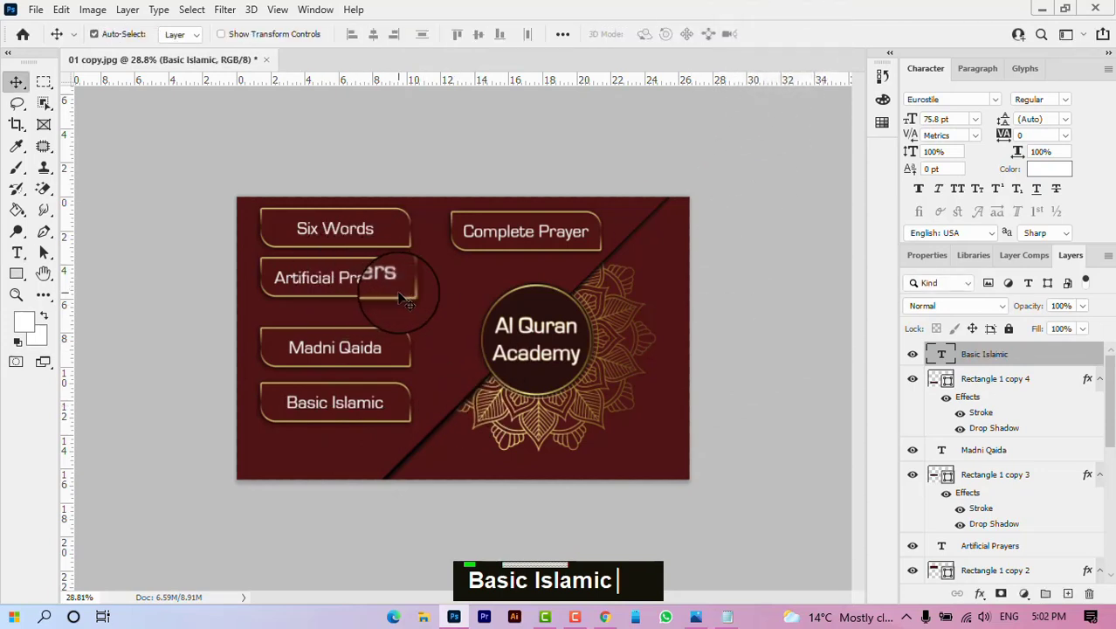
Step: Nudge the "Basic Islamic" text together with its rectangle slightly up toward the "Madni Qaida" box, and deselect them
shift+click(397, 400)
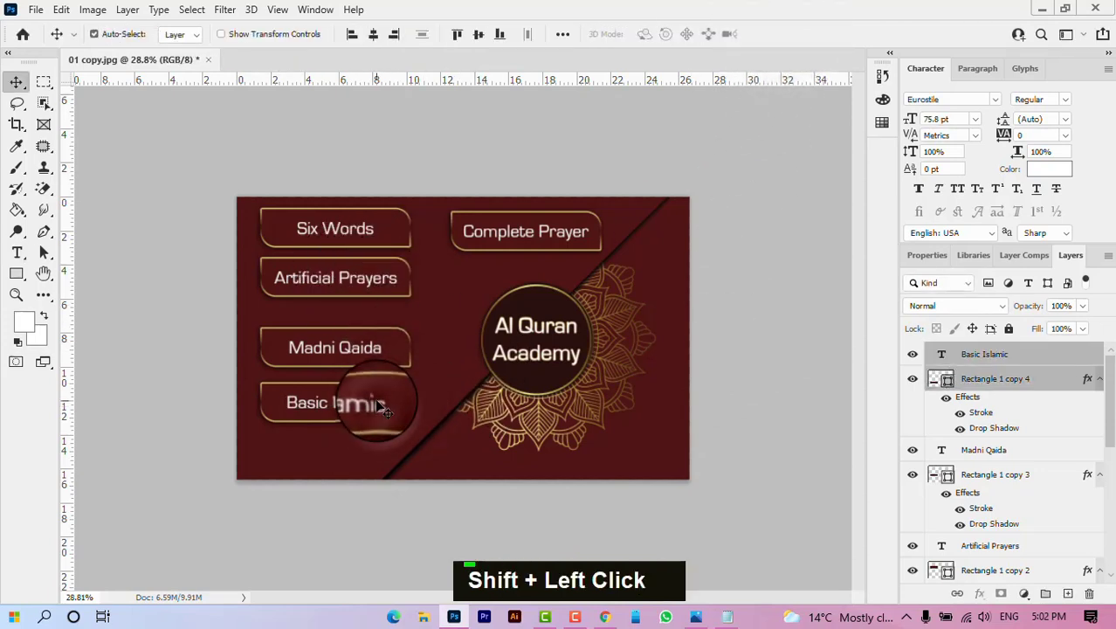
key(Up)
key(Up)
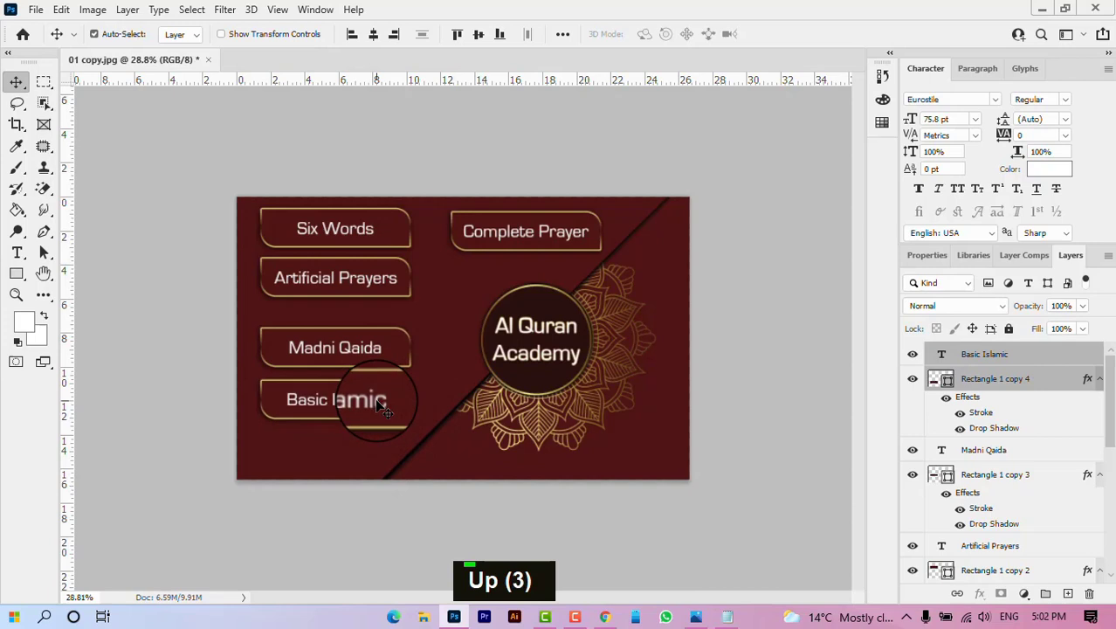
click(150, 187)
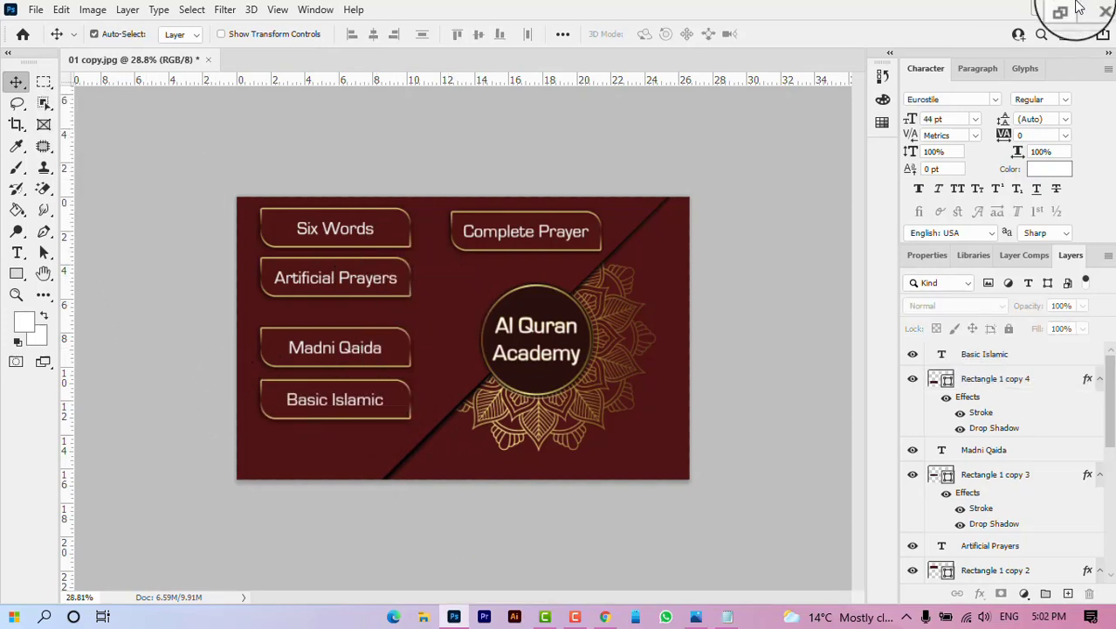
Step: Switch to File Explorer and open the folder D:\ALL SOFTWARE\ALL PNG\All Type PnG\Social Media
click(1042, 12)
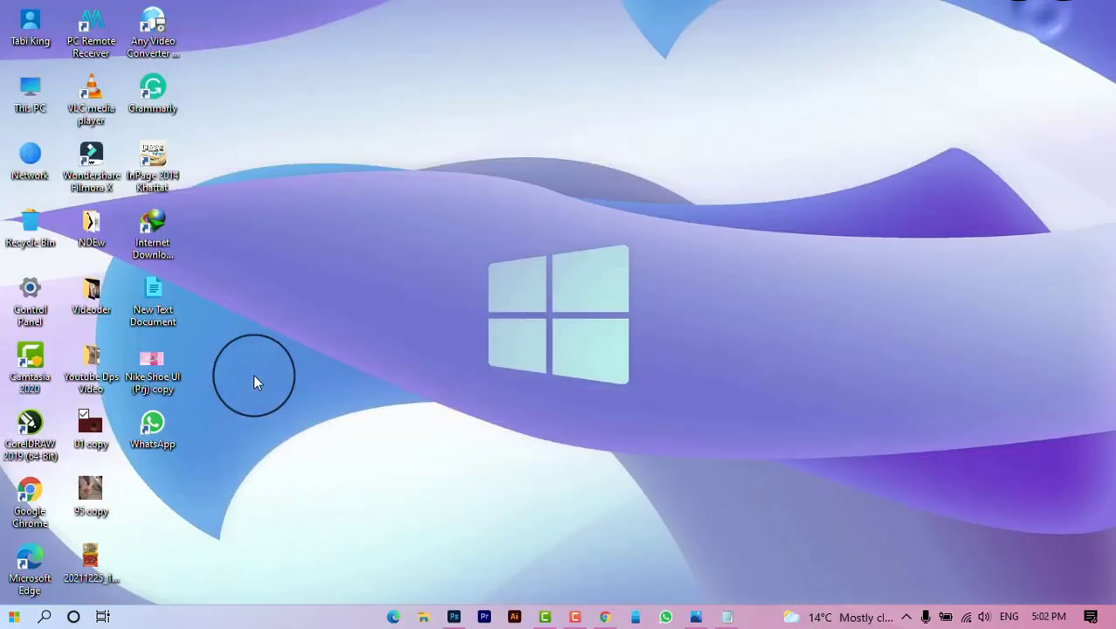
click(30, 94)
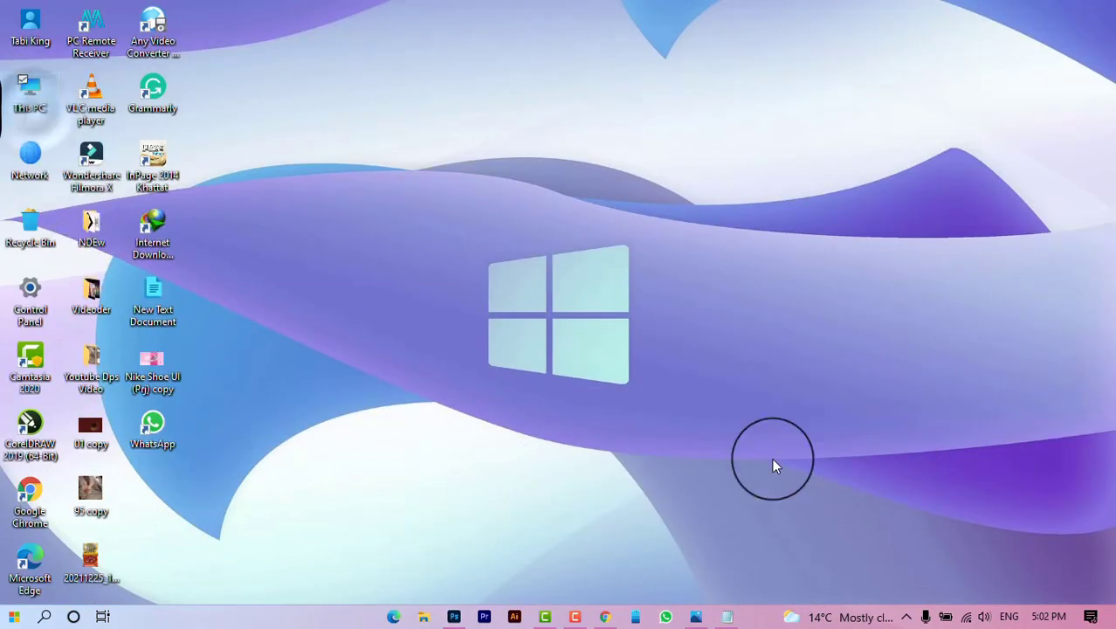
key(Return)
double_click(563, 319)
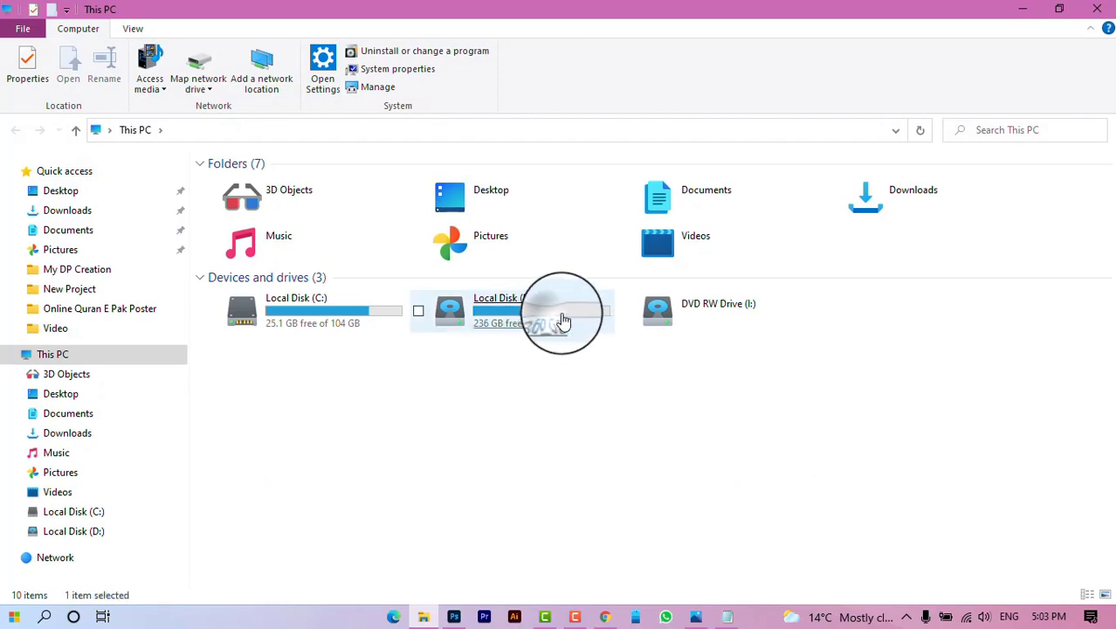
double_click(447, 220)
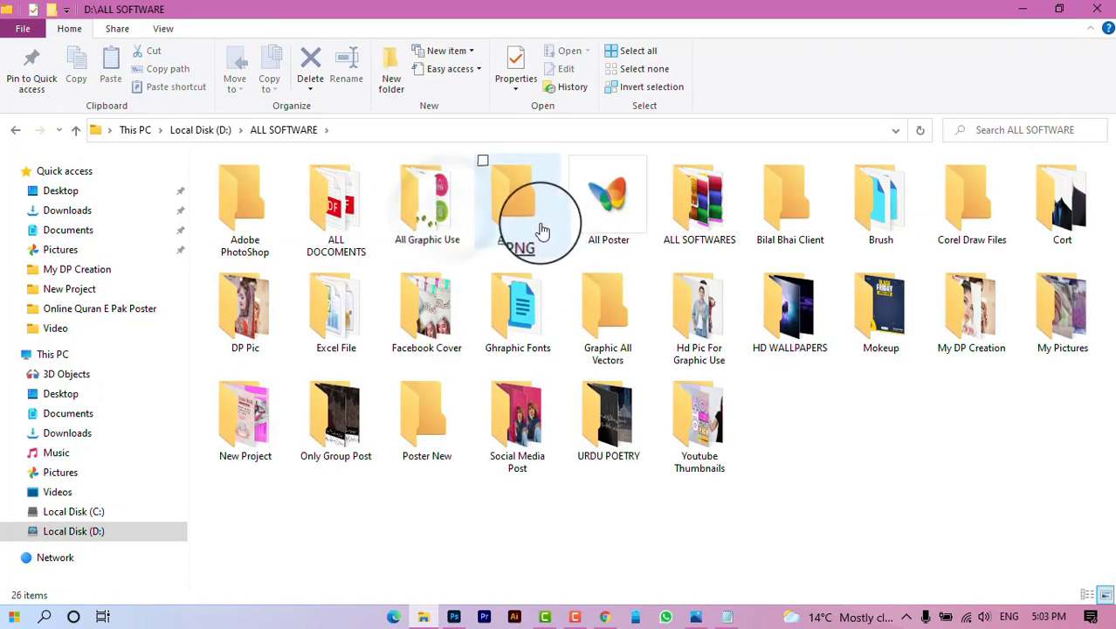
double_click(246, 225)
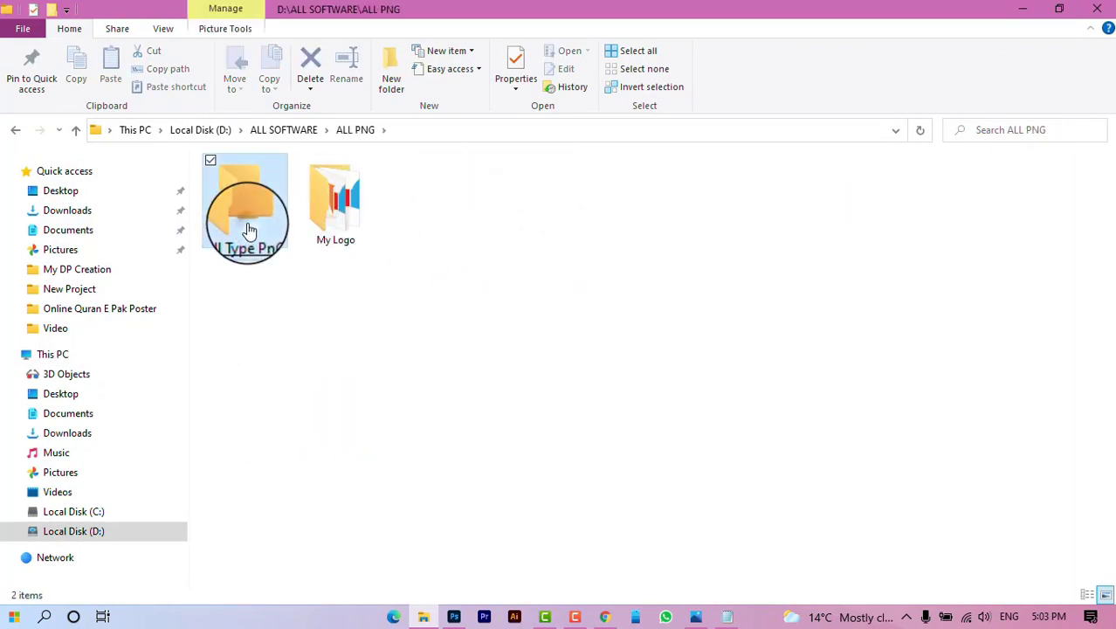
scroll(686, 294, down, 2)
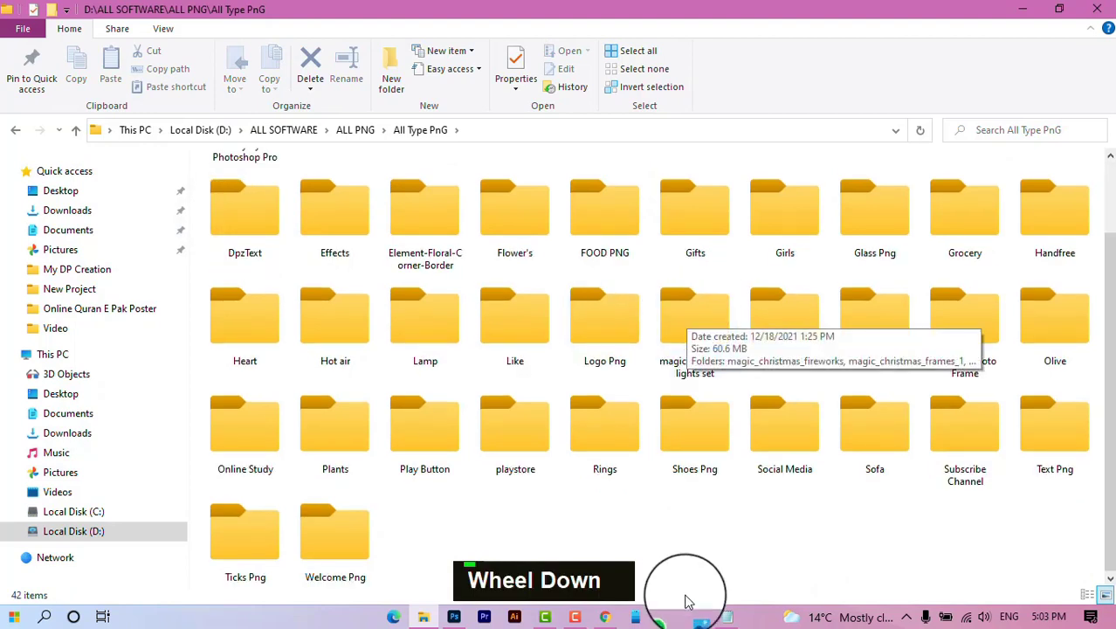
double_click(780, 437)
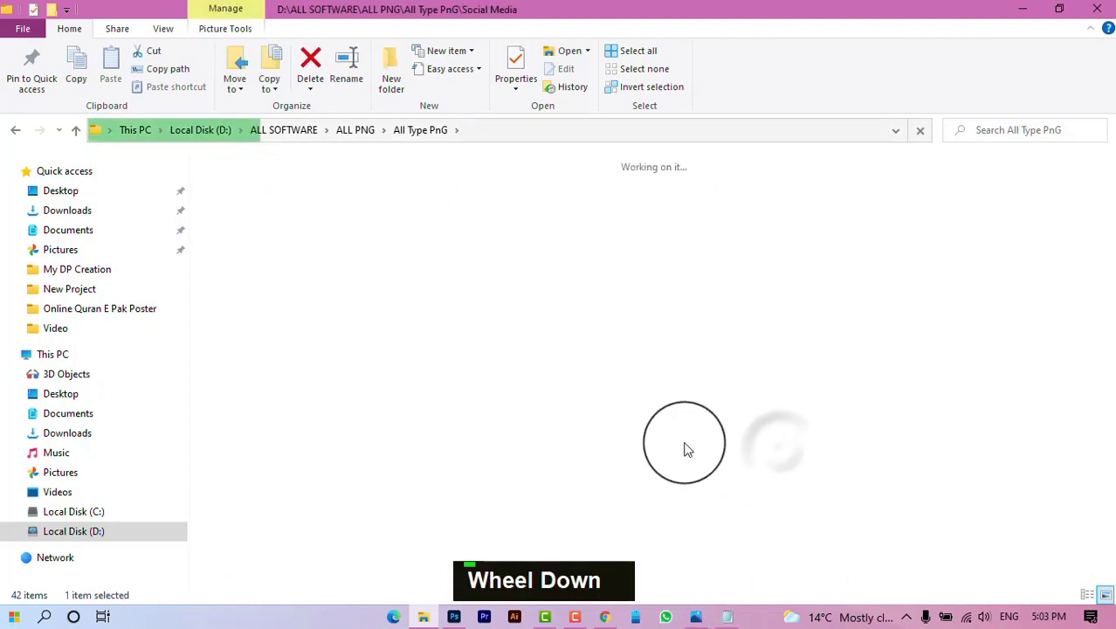
Step: Place the WhatsApp-Logo image from the folder into the Photoshop document and scale it down to about 6.16%
drag(334, 211, 385, 448)
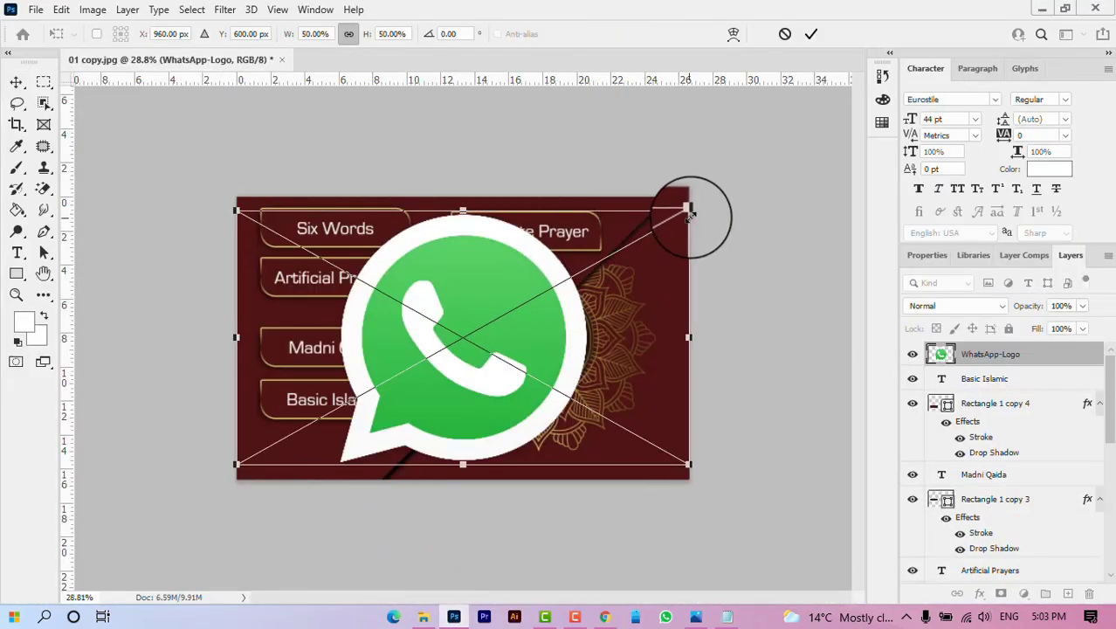
drag(689, 210, 469, 335)
click(819, 35)
key(ctrl+t)
click(802, 35)
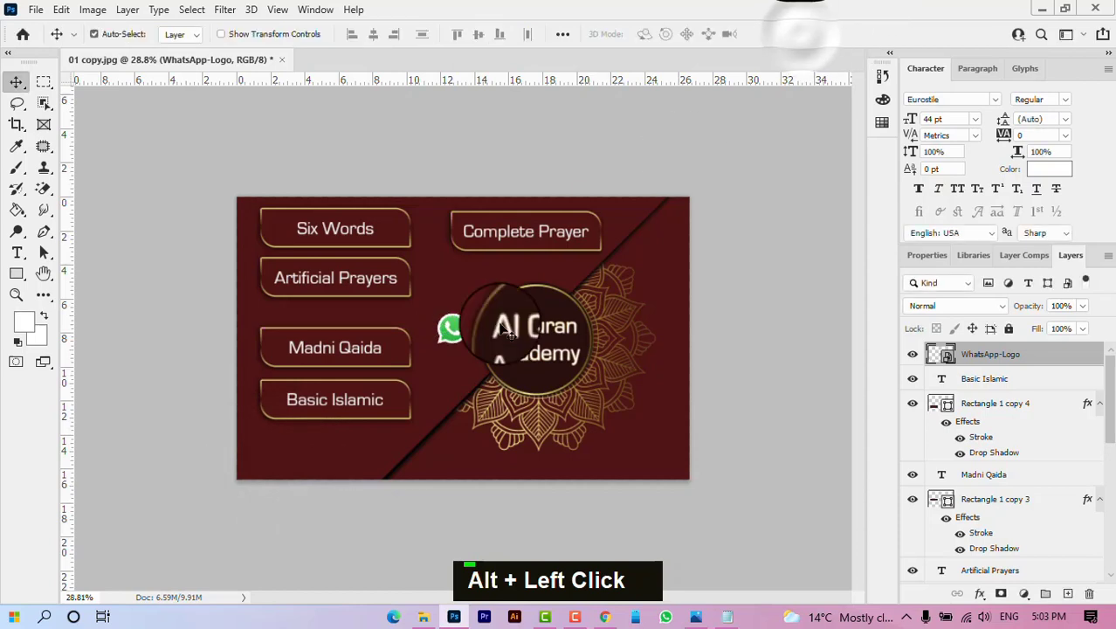
Step: Duplicate the "Basic Islamic" rectangle directly below the original and move the WhatsApp logo to the left end of the empty copy
click(391, 406)
drag(393, 412, 392, 459)
drag(467, 343, 313, 454)
key(Right)
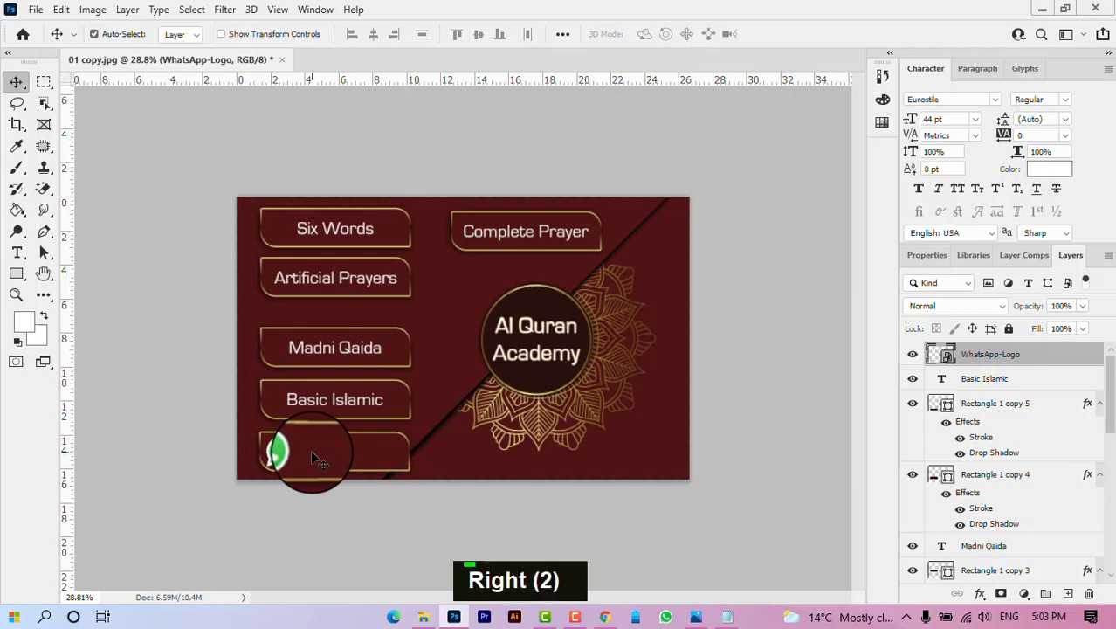
key(Right)
key(Up)
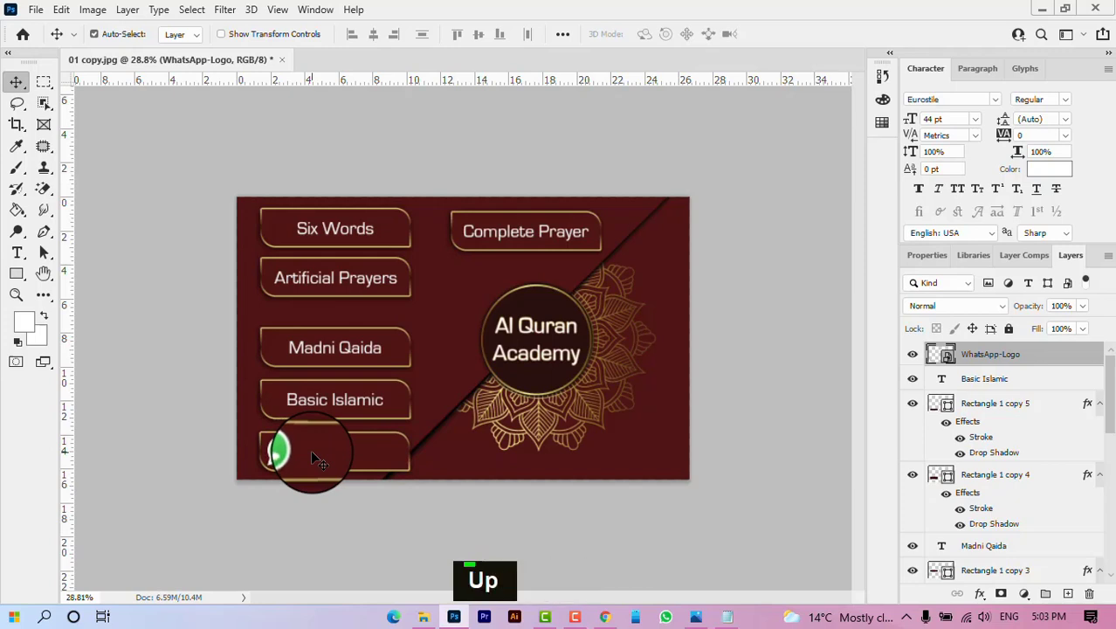
Step: Scale the WhatsApp logo to about 4.95% so it fits inside the lowest box
key(ctrl+t)
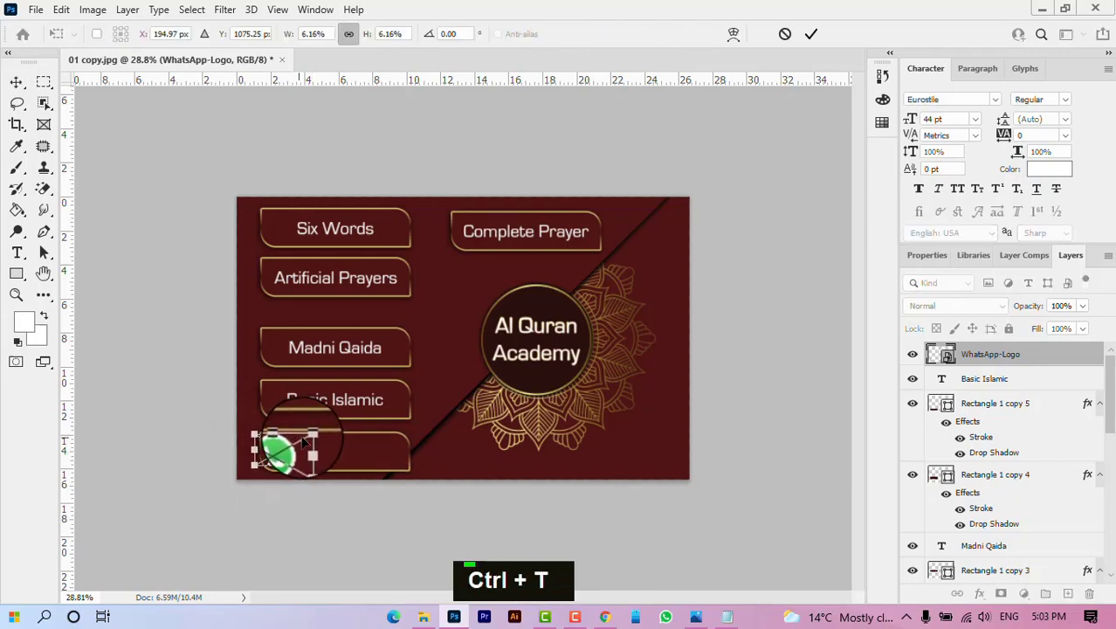
drag(306, 464, 304, 464)
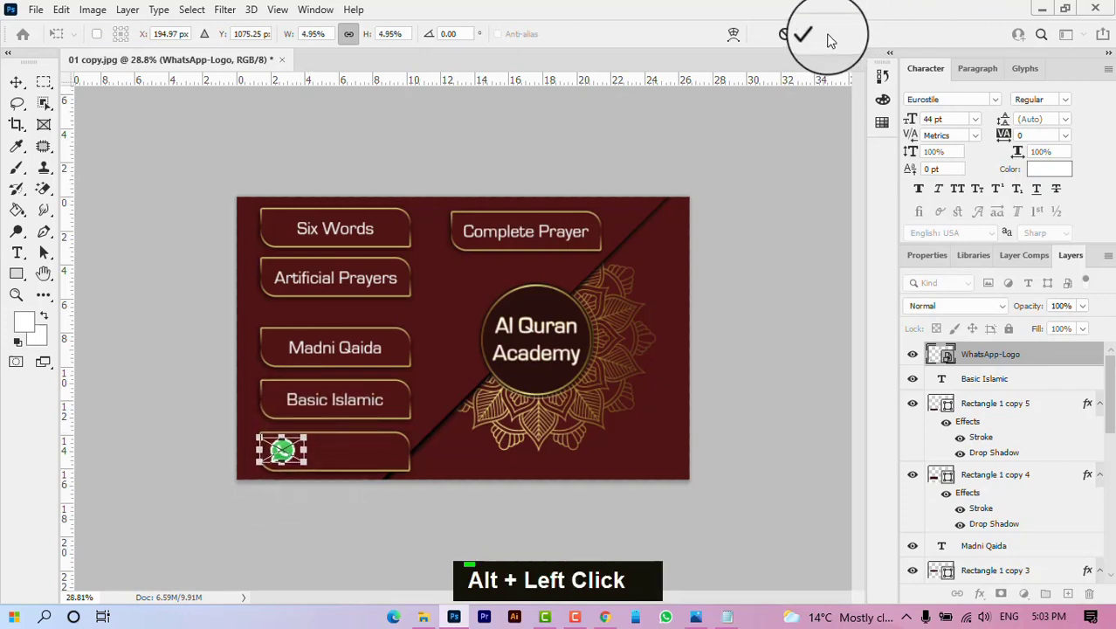
click(814, 34)
Step: Duplicate the "Basic Islamic" text into the box beside the WhatsApp logo and replace its wording with the contact phone number
click(376, 406)
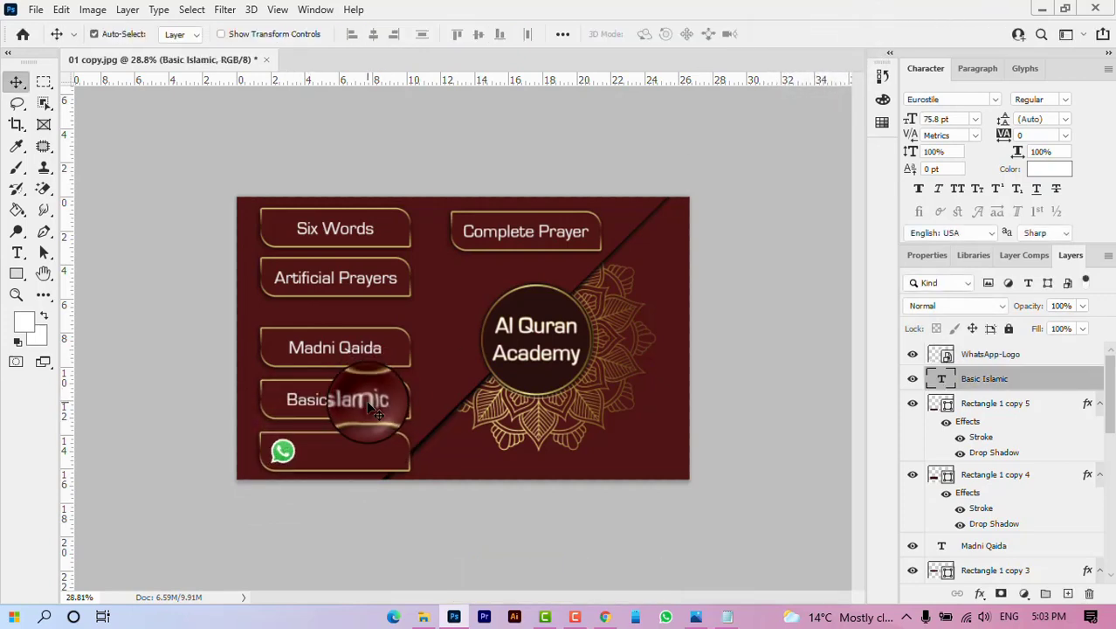
drag(376, 411, 372, 457)
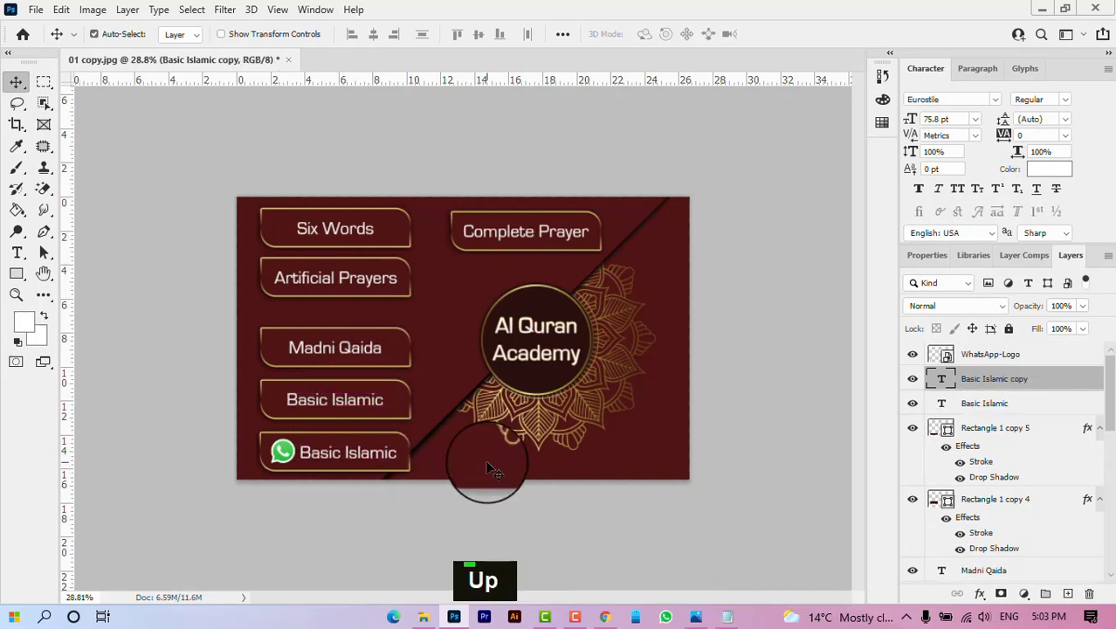
double_click(381, 454)
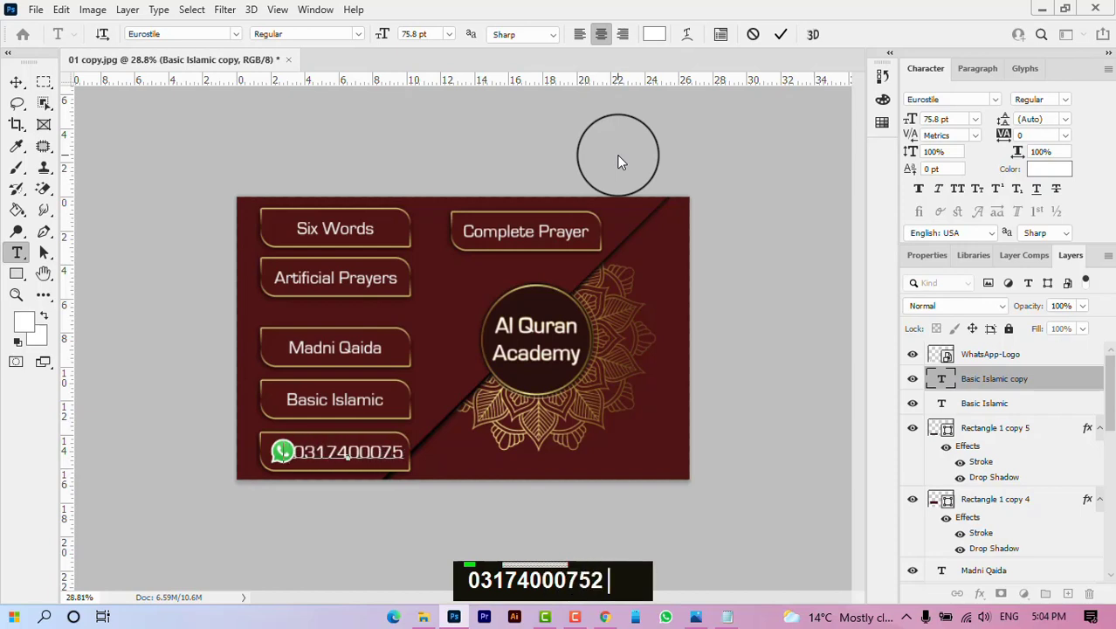
click(780, 34)
key(v)
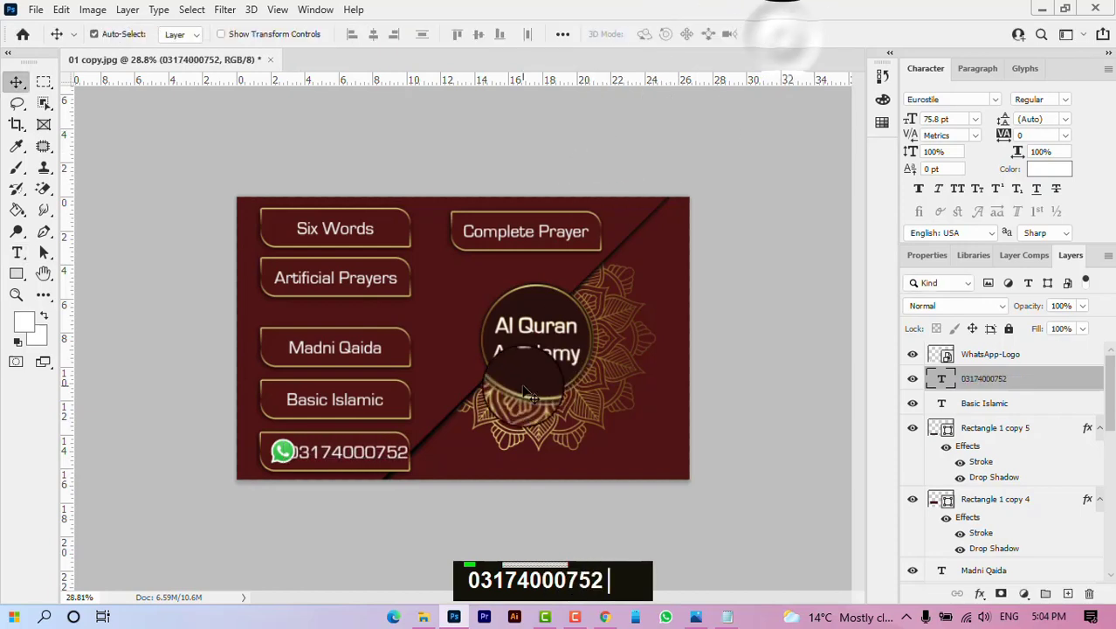
Step: Scale the phone number text to about 75.63% around its centre so it sits clear of the WhatsApp logo
key(ctrl+t)
key(alt)
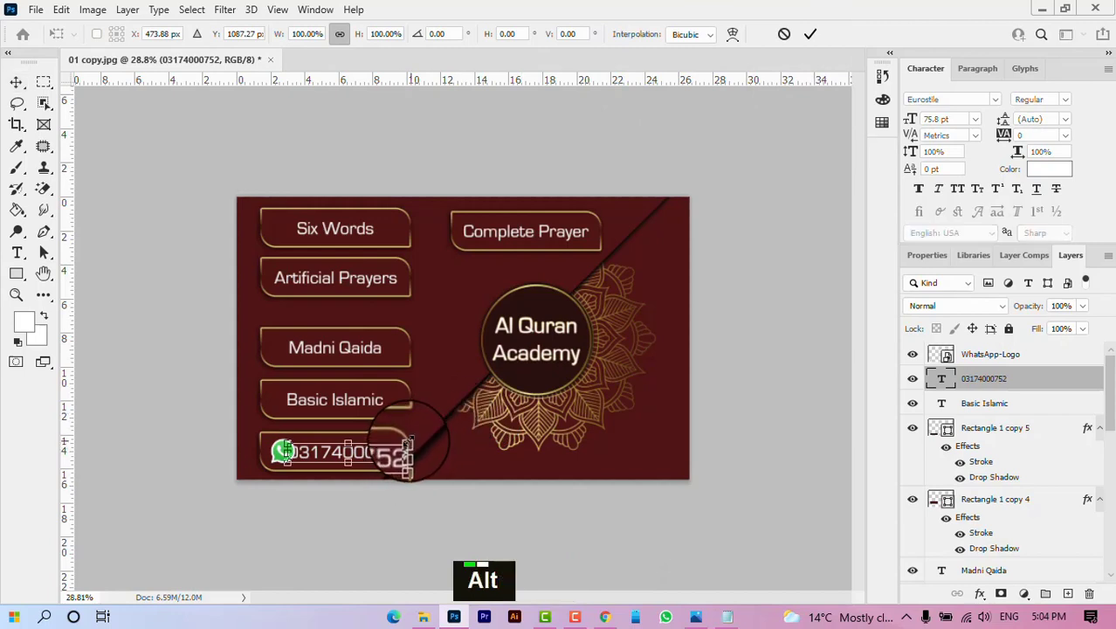
drag(407, 455, 396, 453)
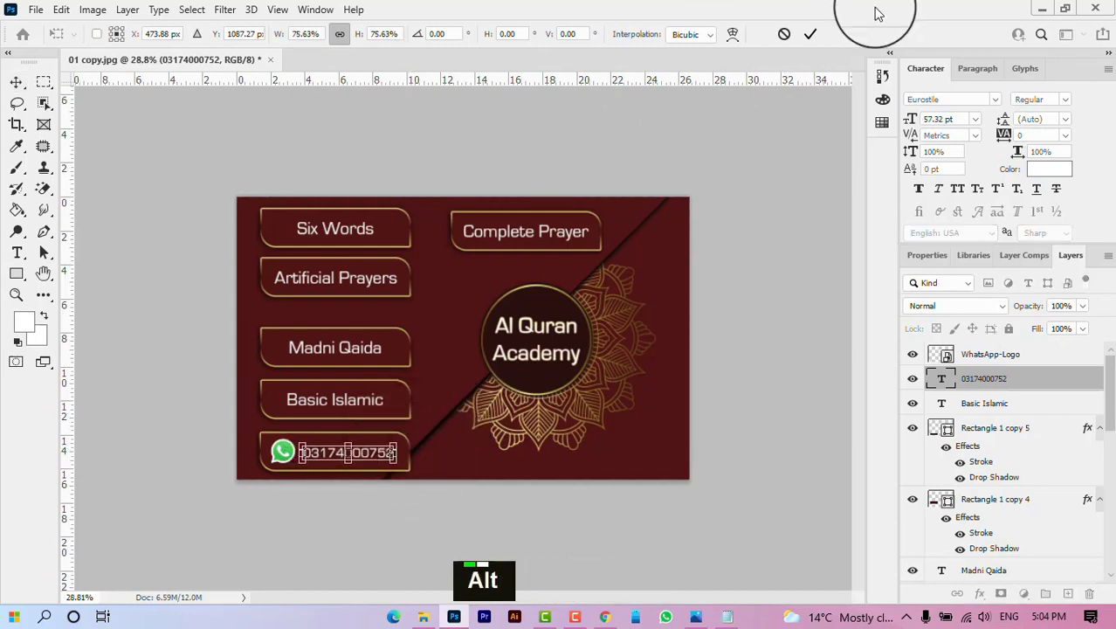
click(812, 35)
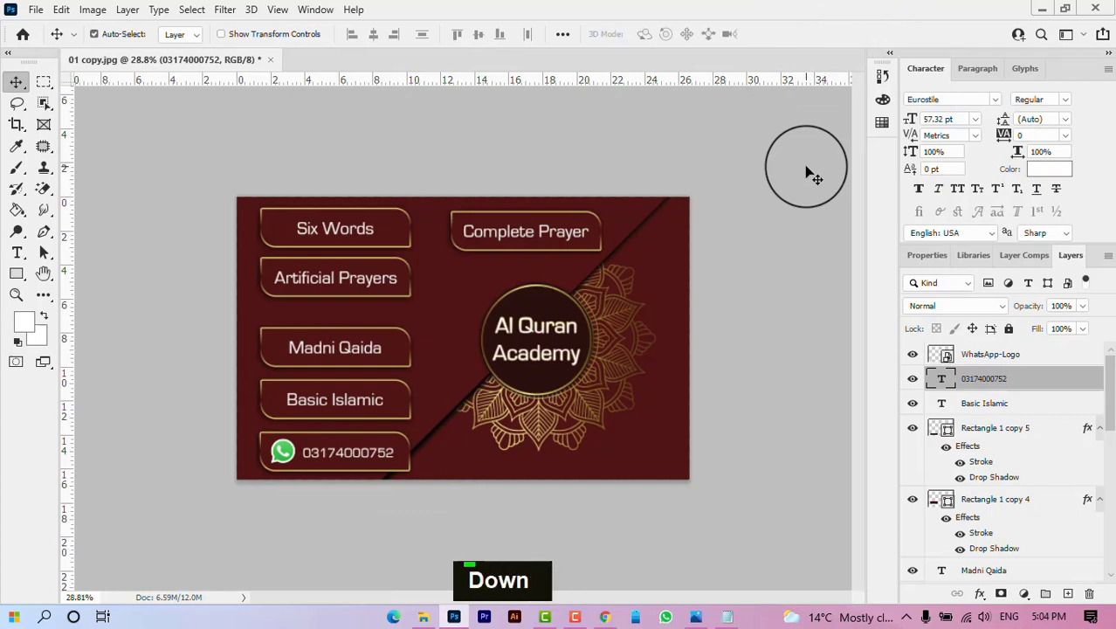
Step: Select the "Madni Qaida" and "Basic Islamic" texts with their rectangles, nudge them together up toward "Artificial Prayers", and deselect them
click(387, 349)
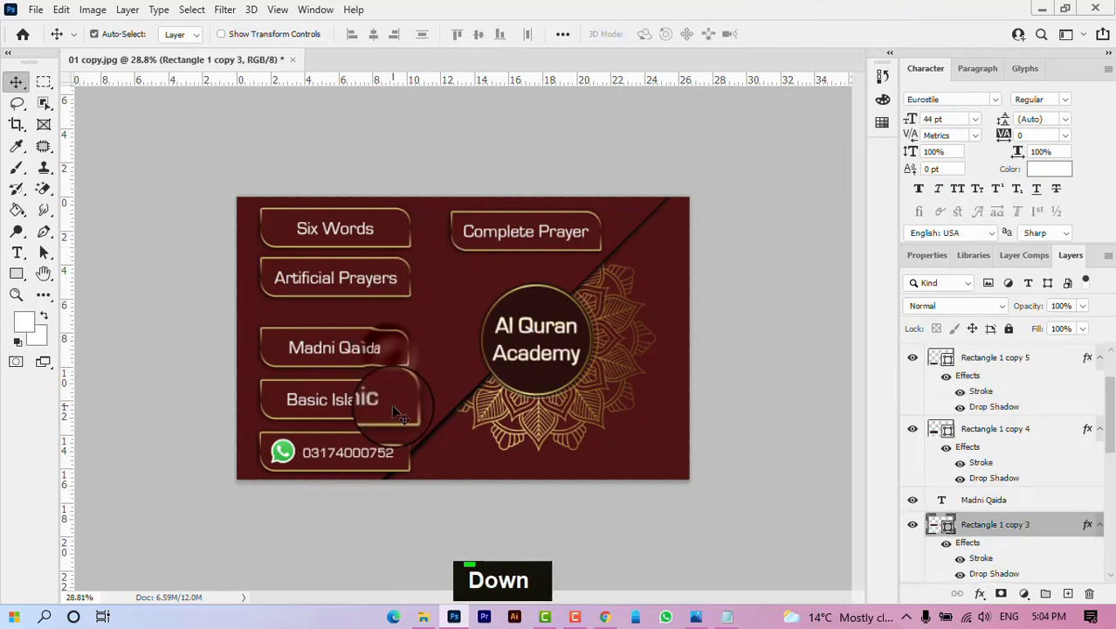
shift+click(391, 404)
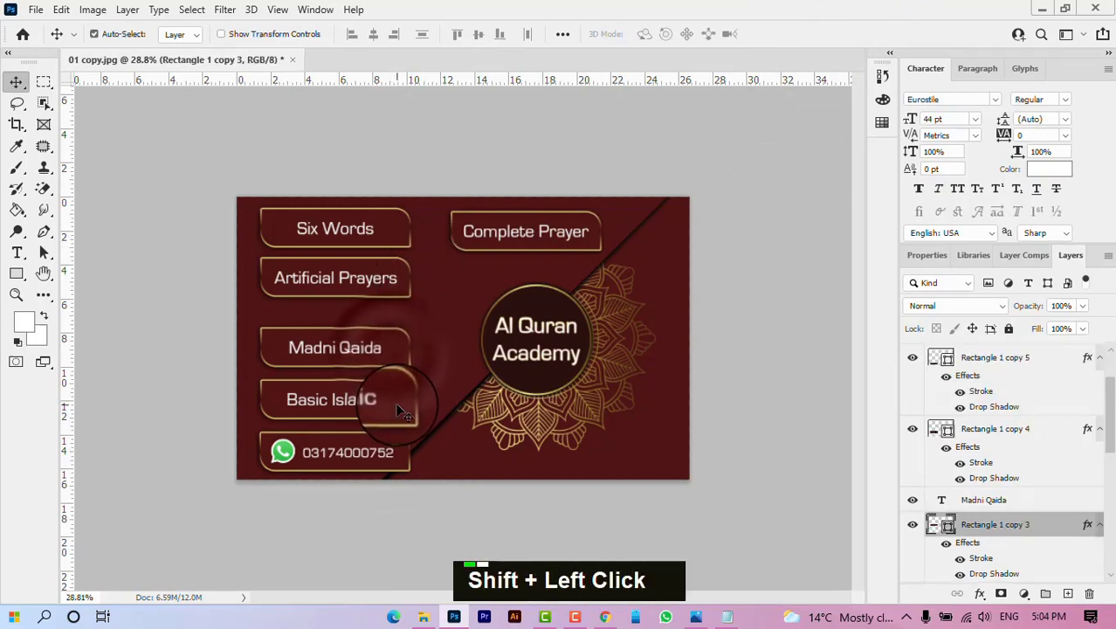
shift+click(375, 349)
key(Up)
key(Up)
key(Up)
key(Up)
key(Up)
key(Up)
key(Up)
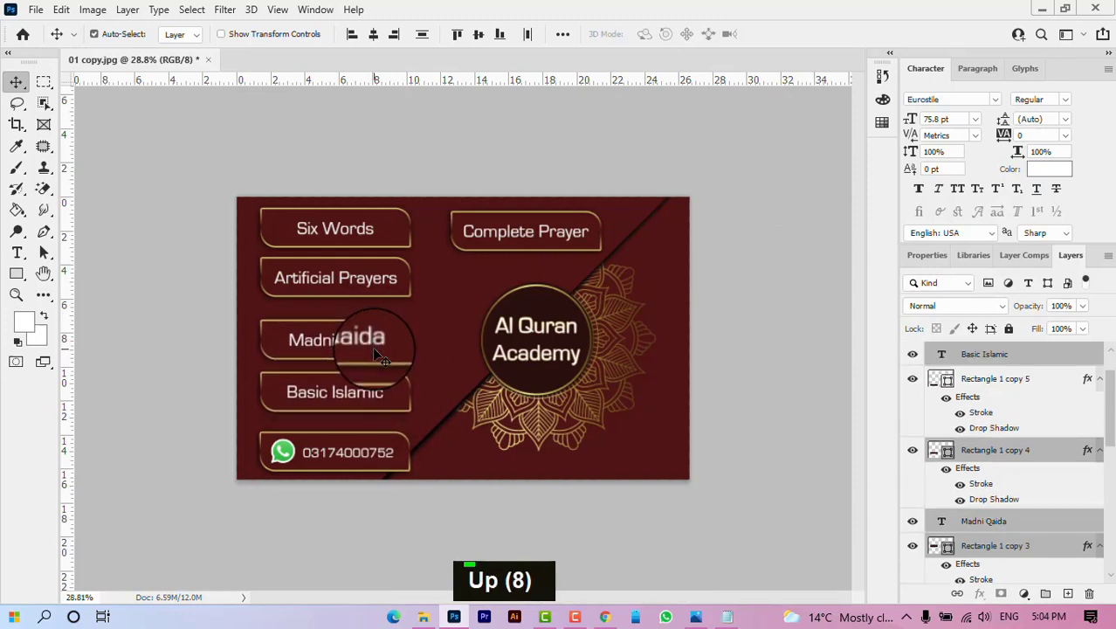
click(742, 310)
alt+scroll(635, 348, up, 1)
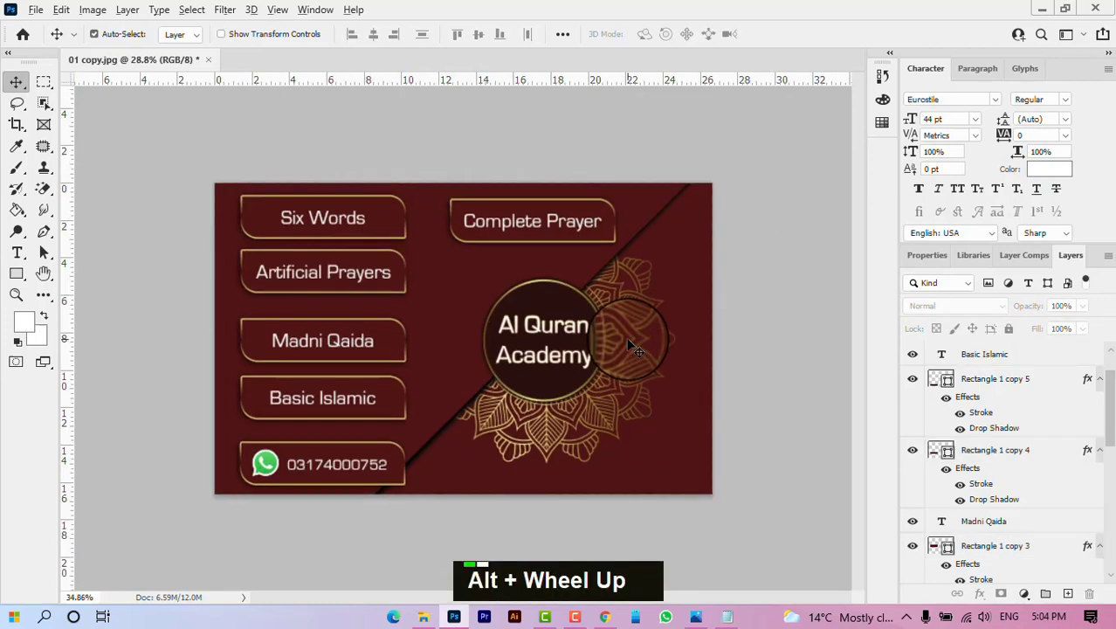
alt+scroll(635, 348, up, 2)
alt+scroll(635, 348, down, 1)
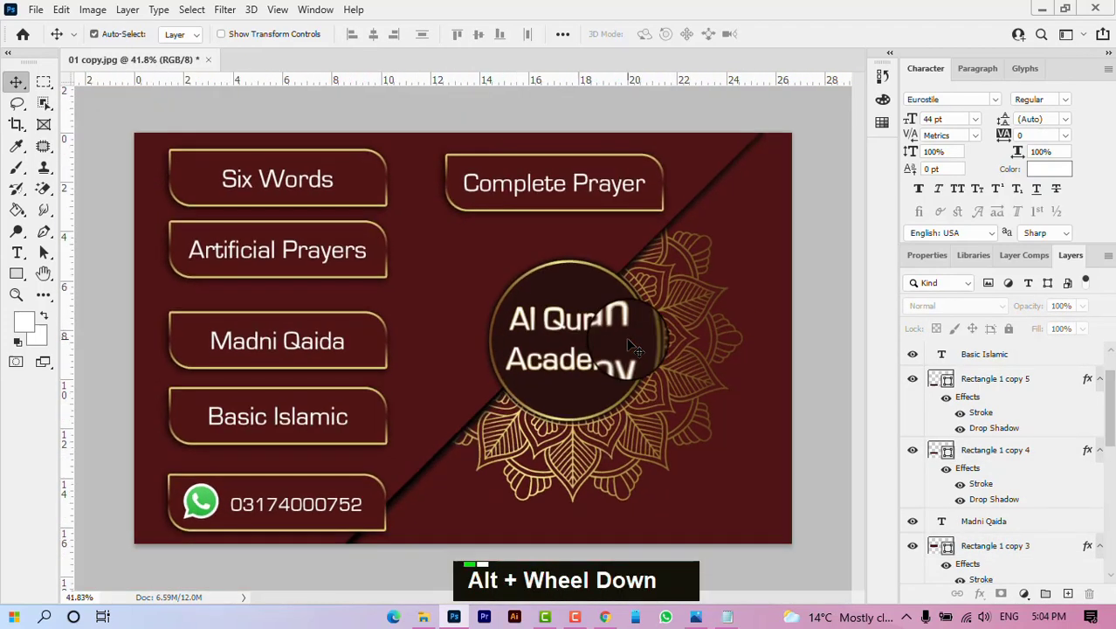
alt+scroll(635, 348, down, 1)
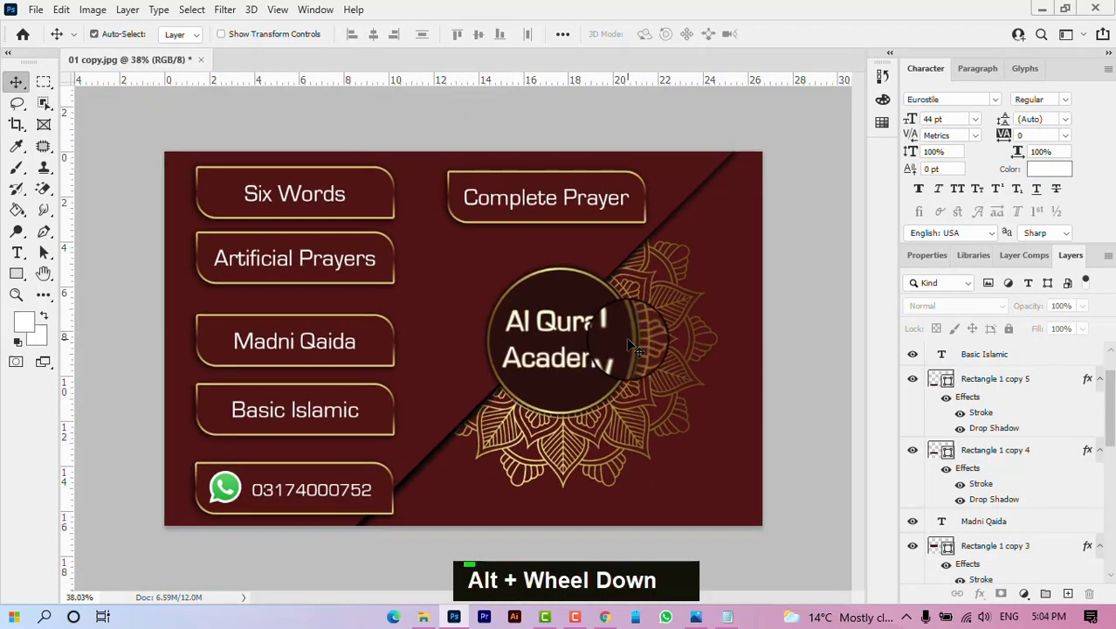